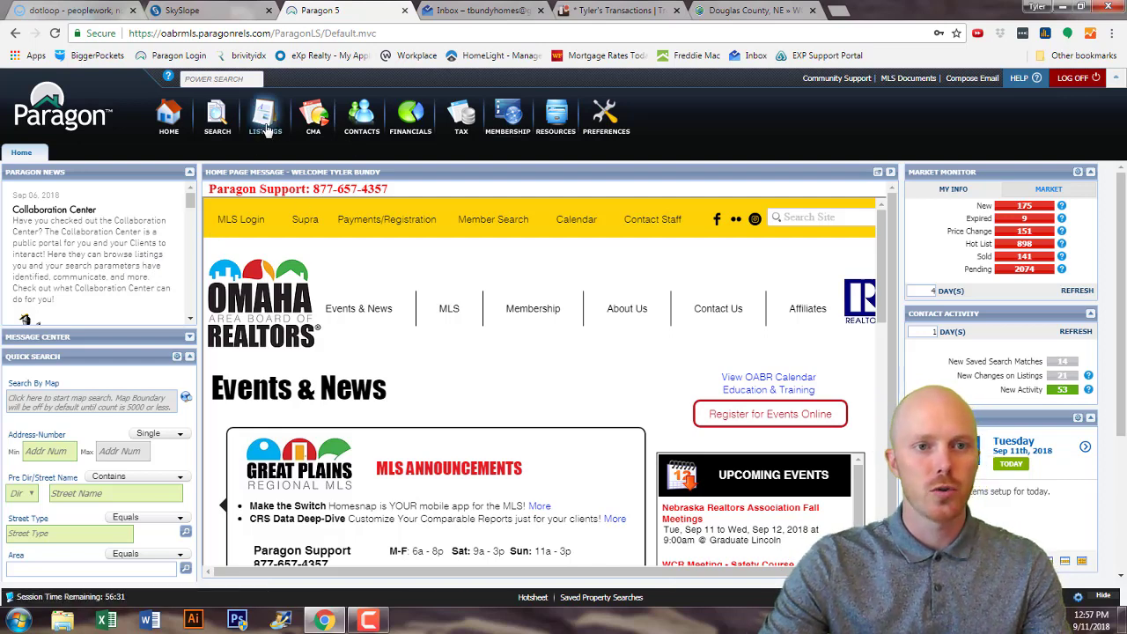
# Step: Bring up the Listings menu's Add Listing options in the top toolbar
pyautogui.moveTo(264, 128)
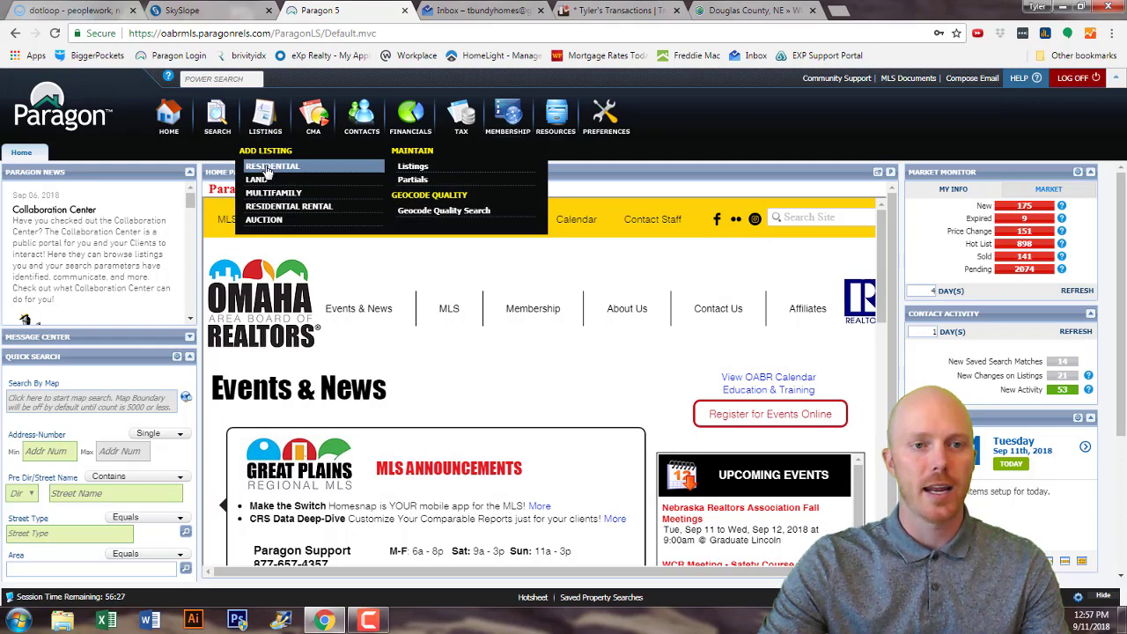
# Step: Start a new Residential listing with Property Subtype DTH - Detached Housing
pyautogui.click(268, 168)
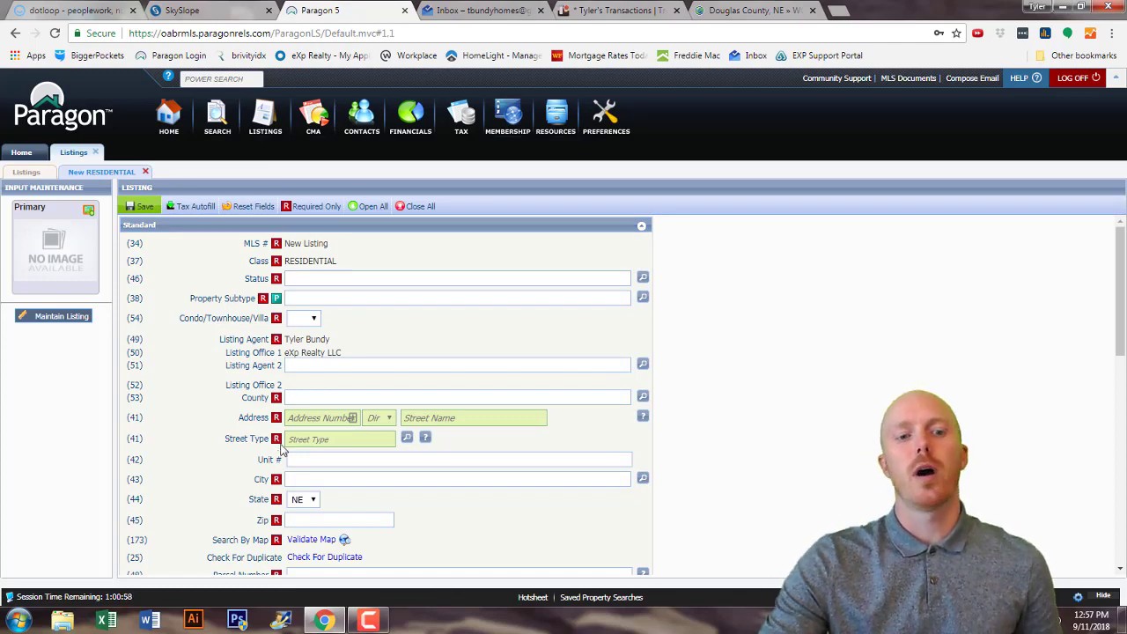
pyautogui.scroll(-3, 281, 450)
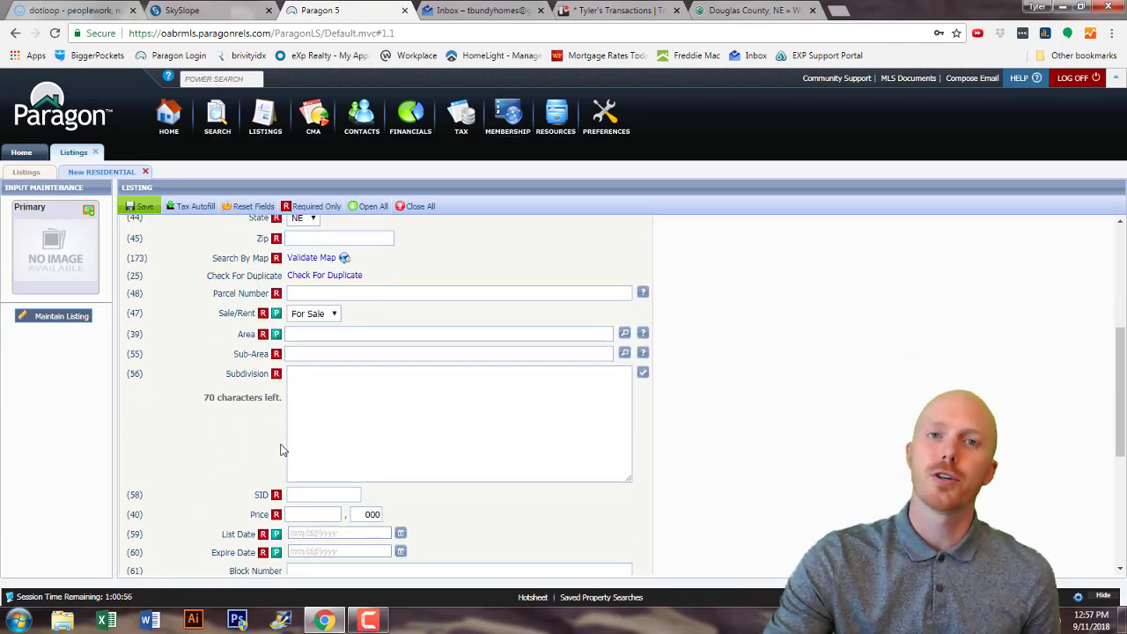
pyautogui.scroll(2, 280, 450)
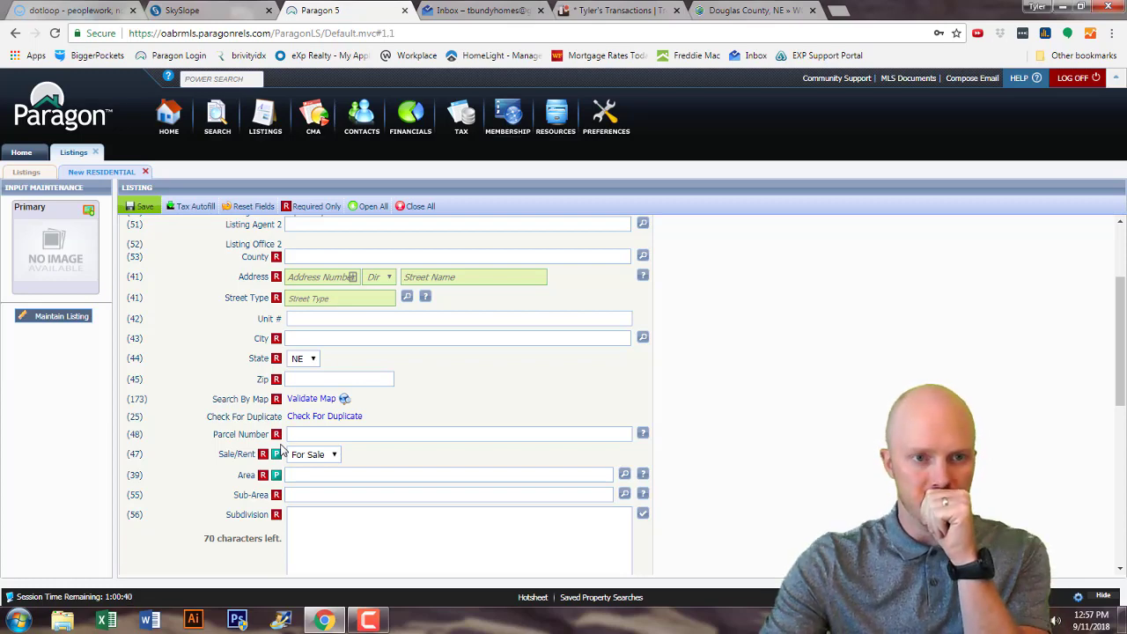
pyautogui.scroll(3, 282, 449)
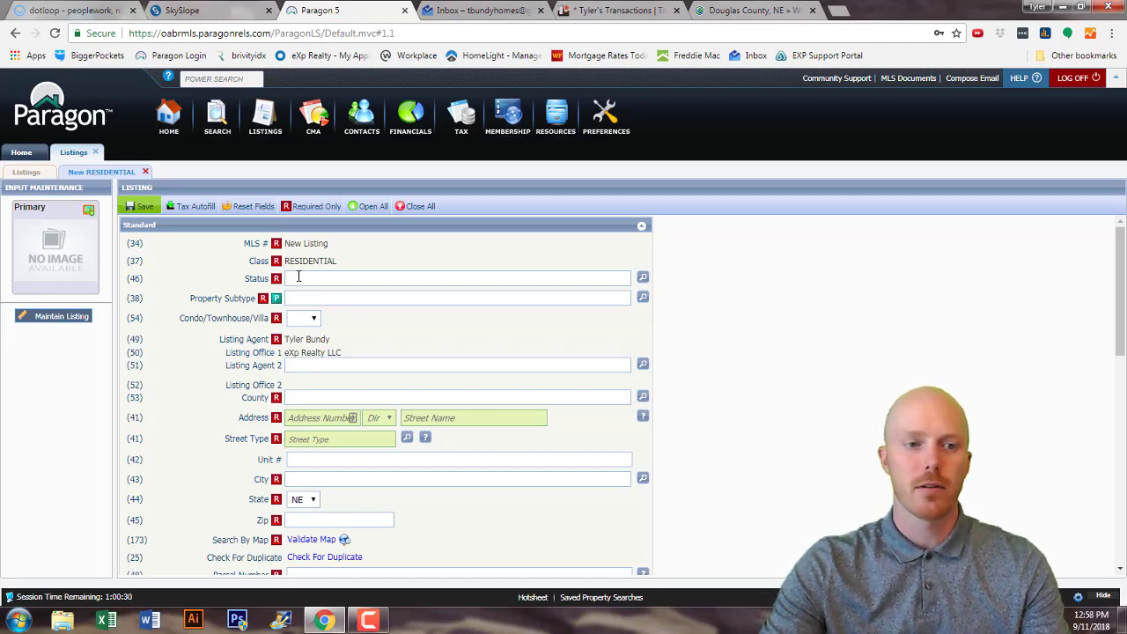
pyautogui.click(314, 300)
pyautogui.write('d')
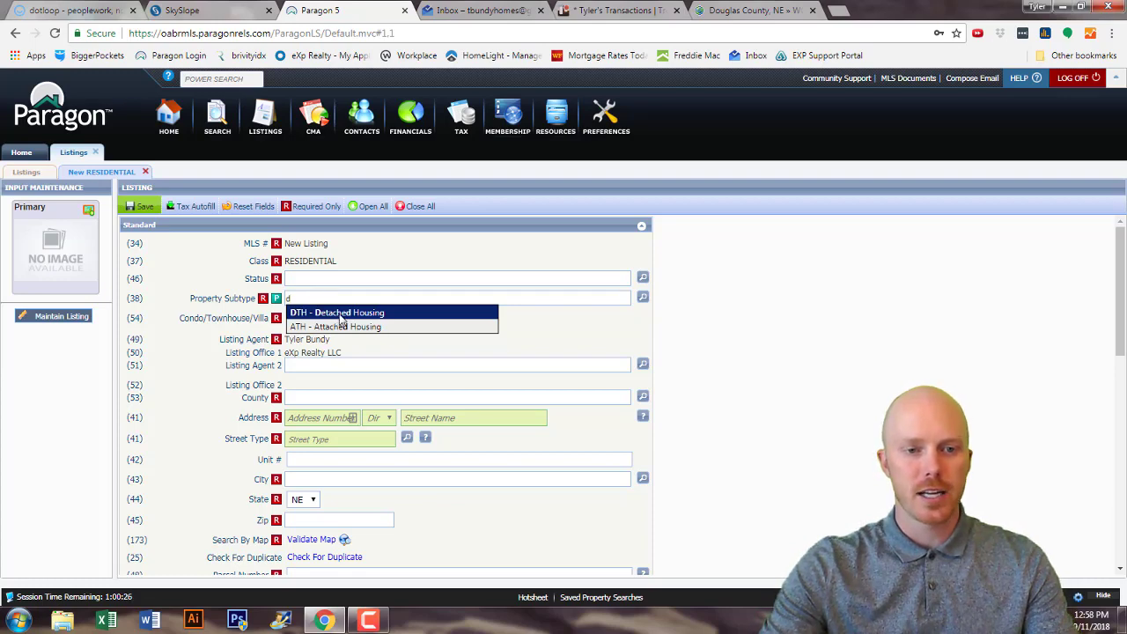
pyautogui.click(341, 314)
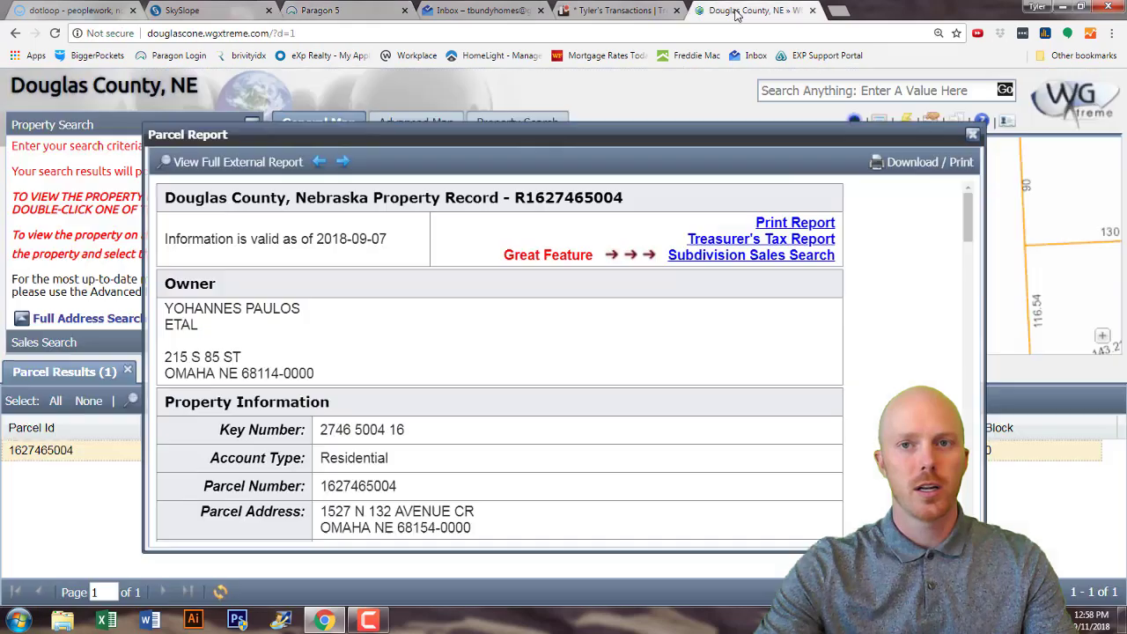
pyautogui.click(739, 10)
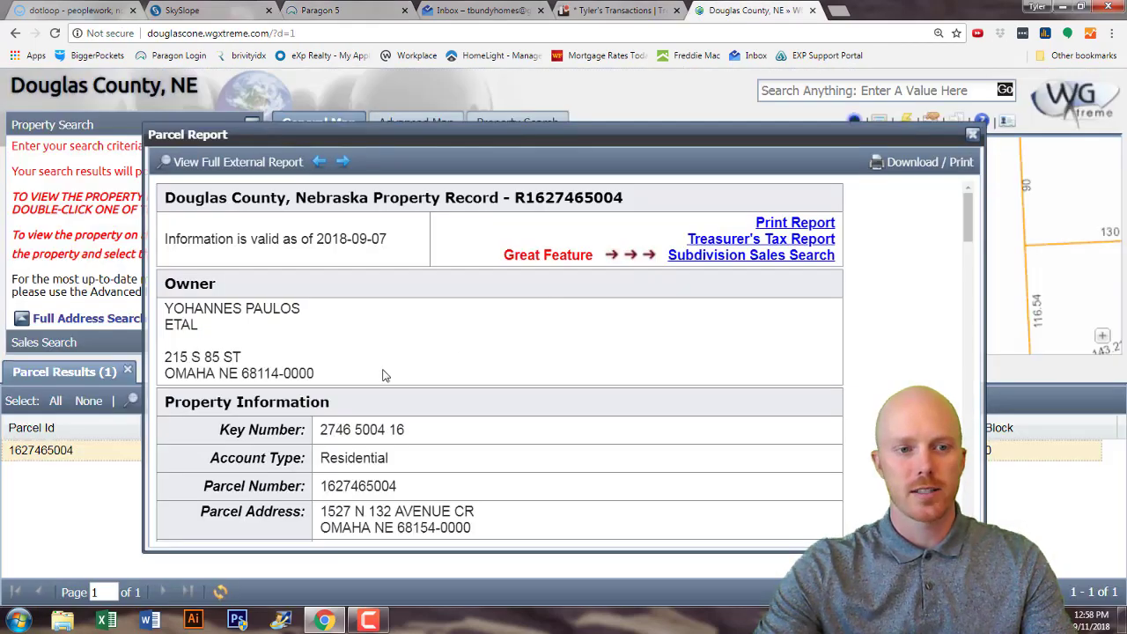
pyautogui.scroll(-3, 387, 370)
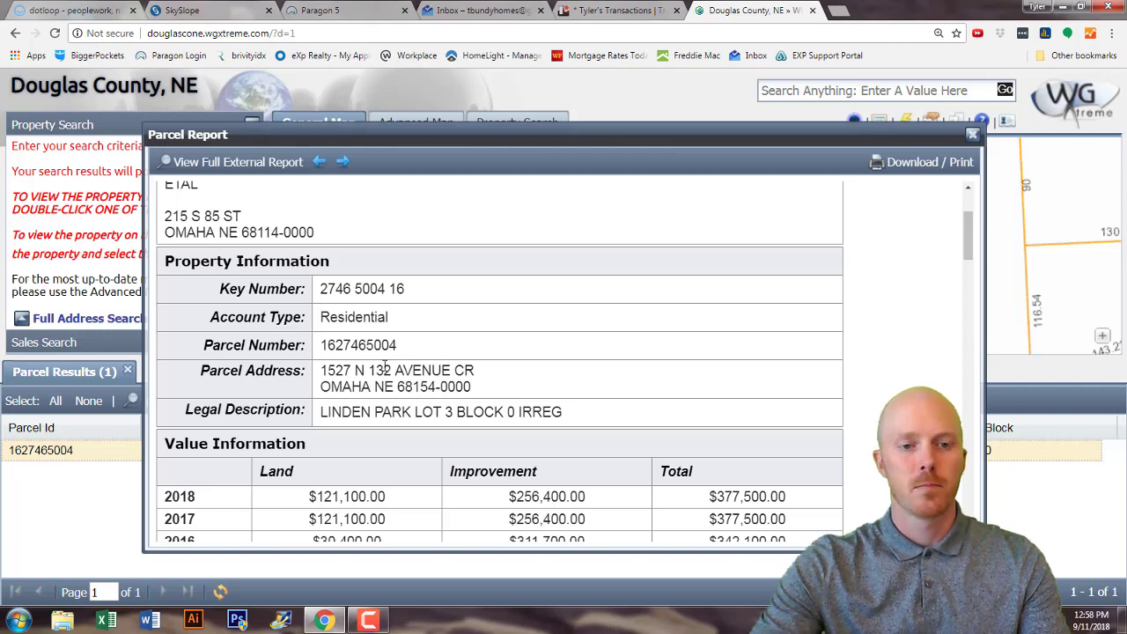
pyautogui.scroll(-10, 384, 368)
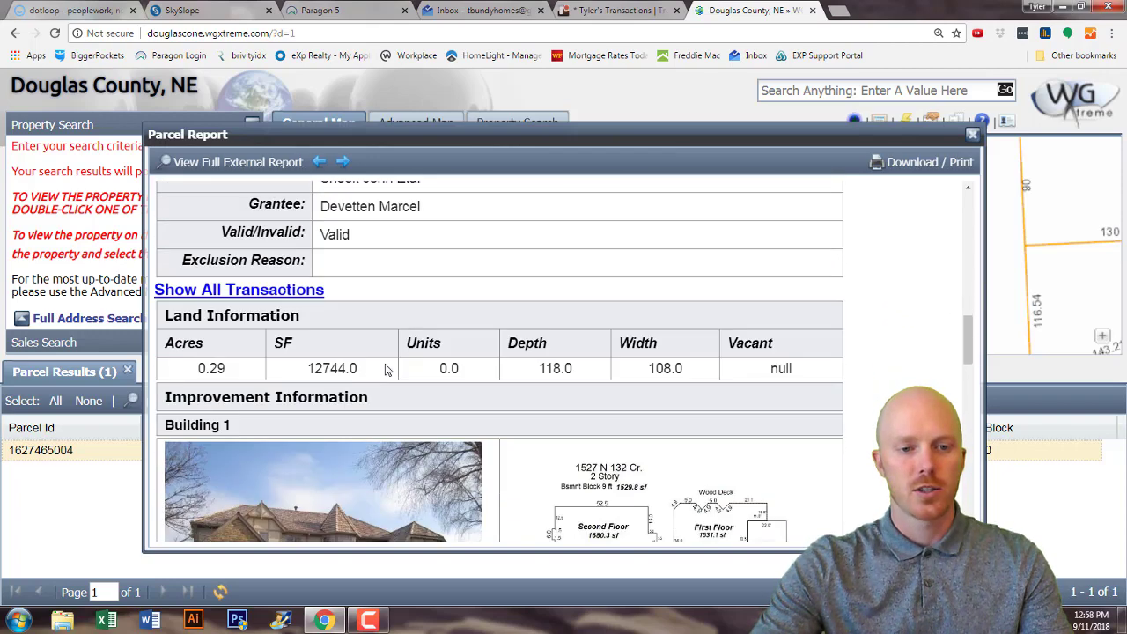
pyautogui.scroll(-5, 385, 368)
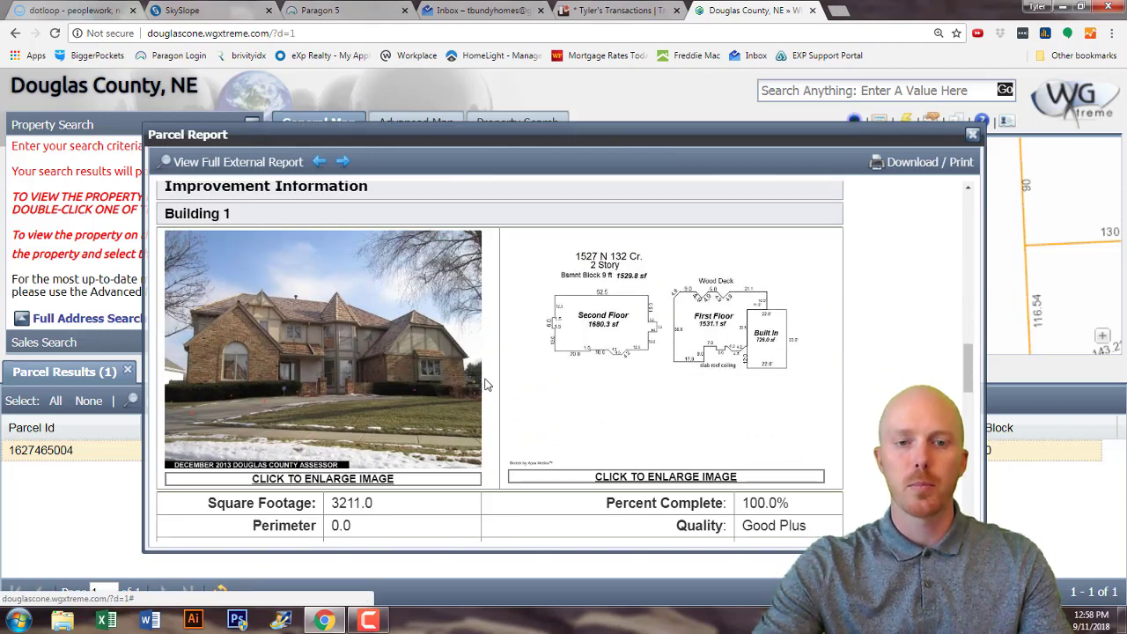
pyautogui.scroll(15, 487, 385)
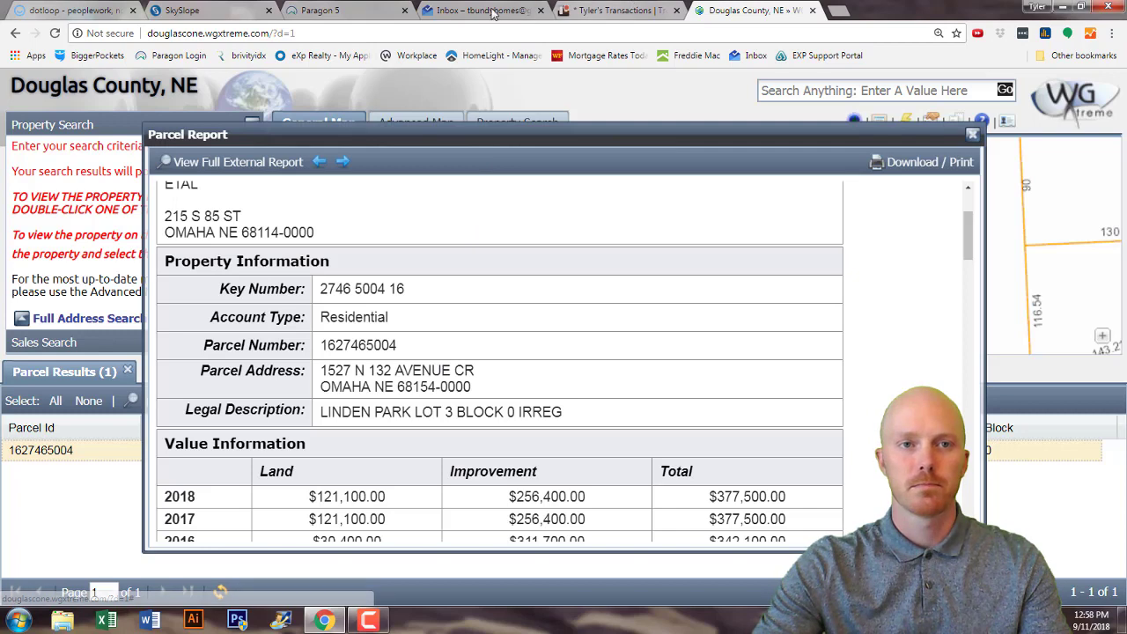
pyautogui.click(339, 11)
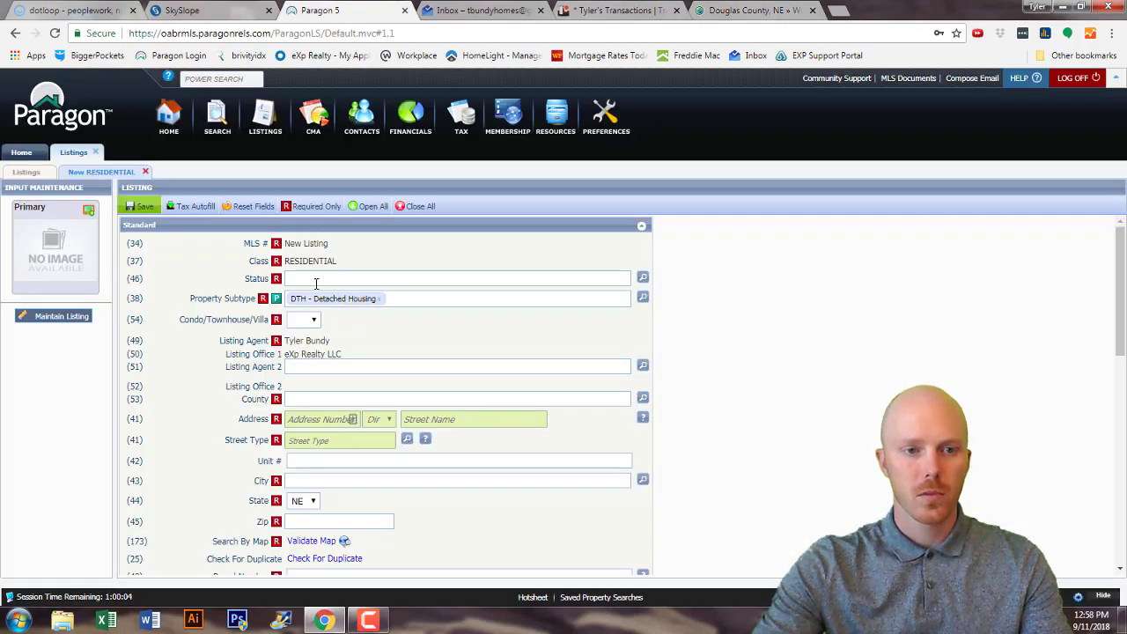
# Step: Set Condo/Townhouse/Villa to No, expand the General section and view the Assessments choices
pyautogui.click(313, 320)
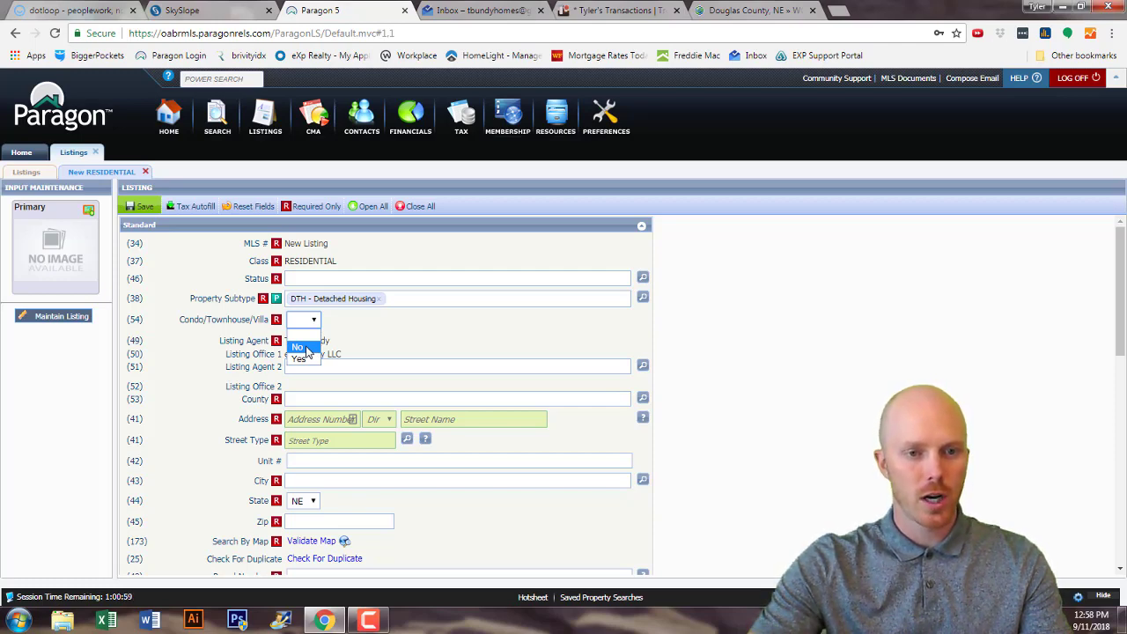
pyautogui.click(298, 347)
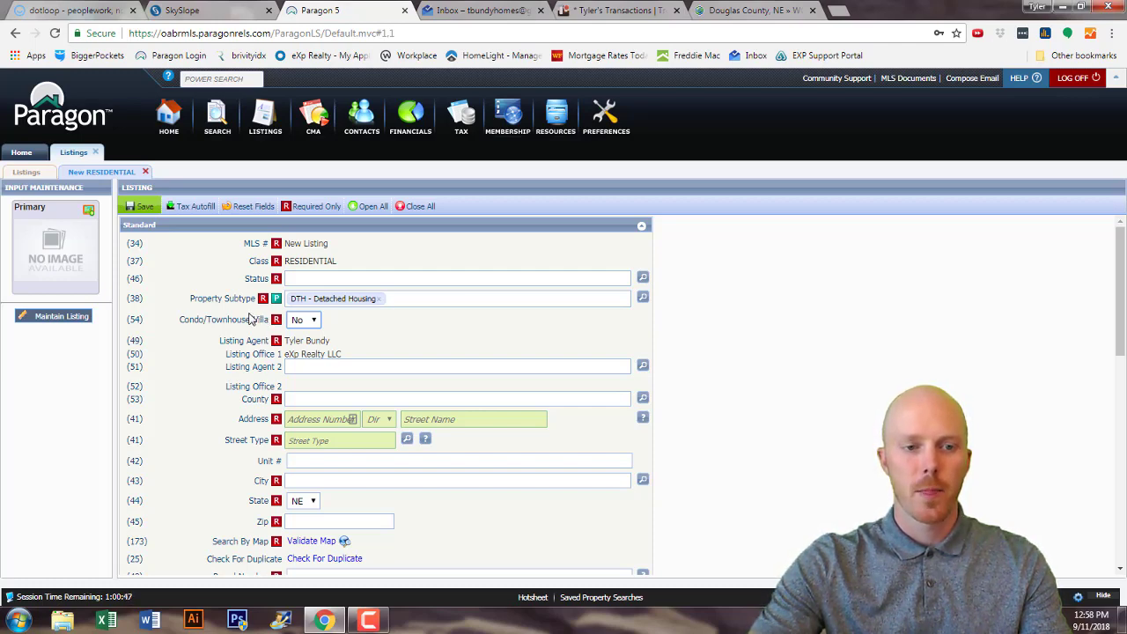
pyautogui.scroll(-7, 250, 319)
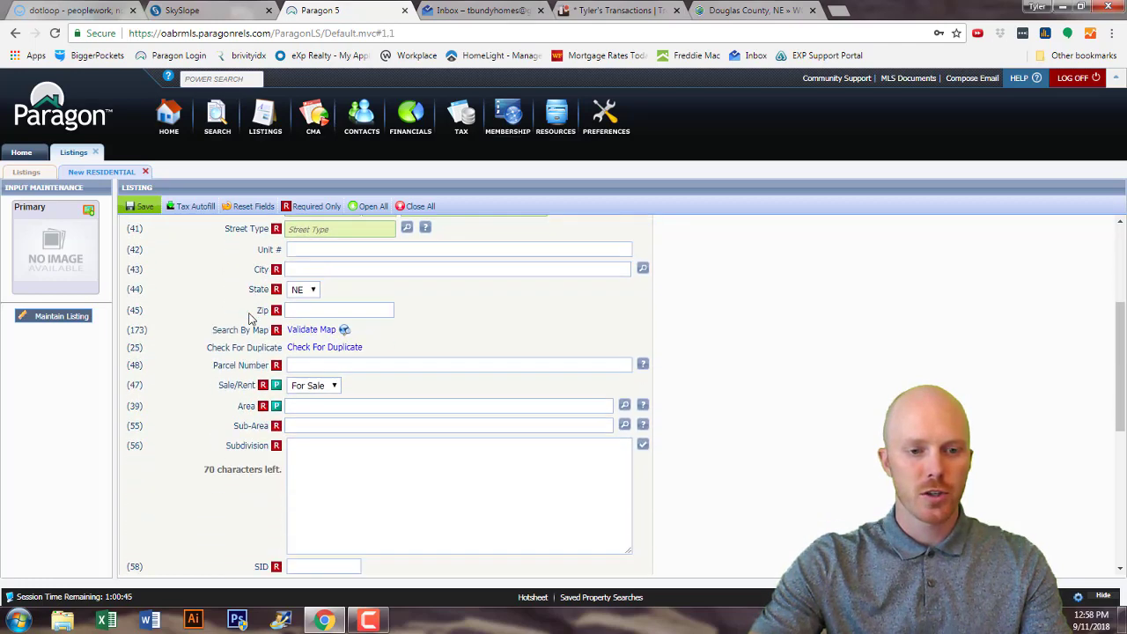
pyautogui.scroll(-2, 290, 369)
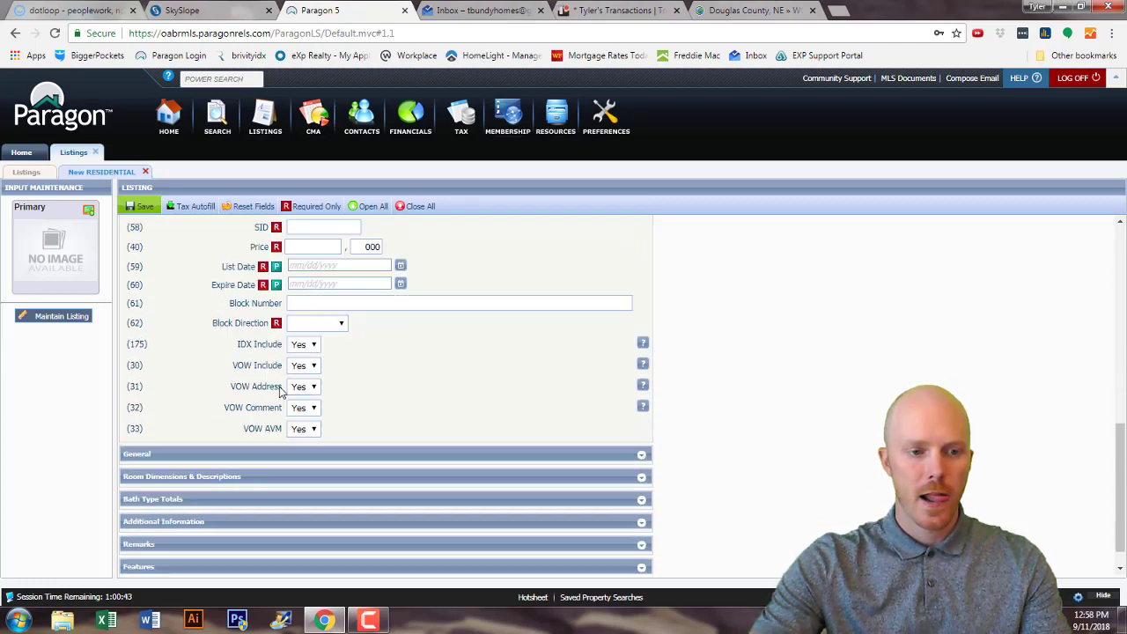
pyautogui.click(242, 426)
pyautogui.scroll(-1, 295, 410)
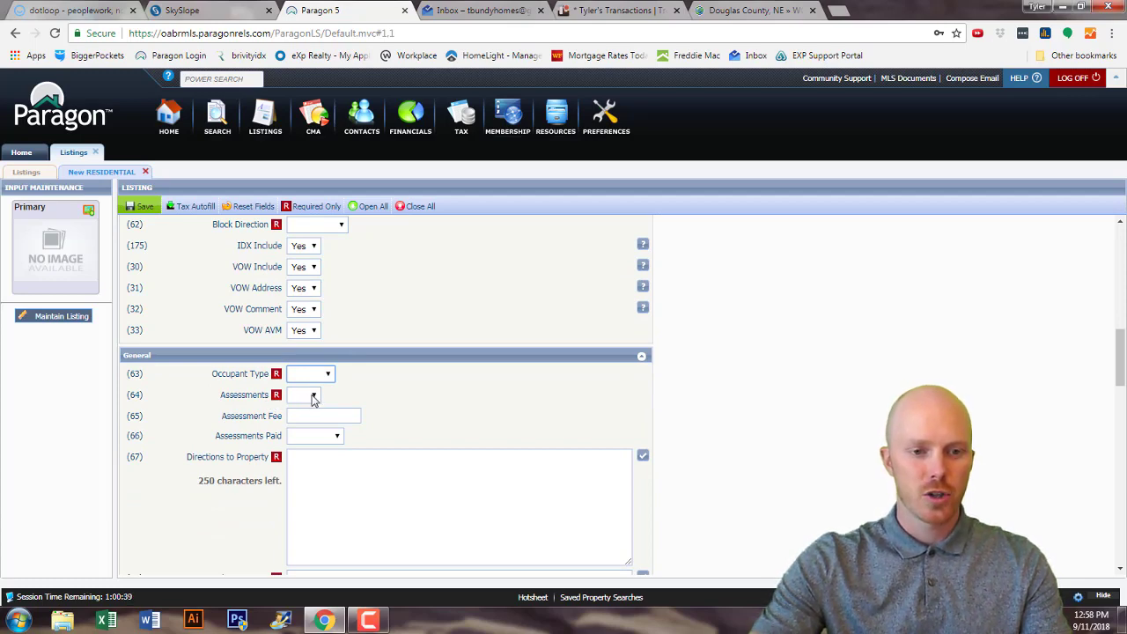
pyautogui.click(313, 397)
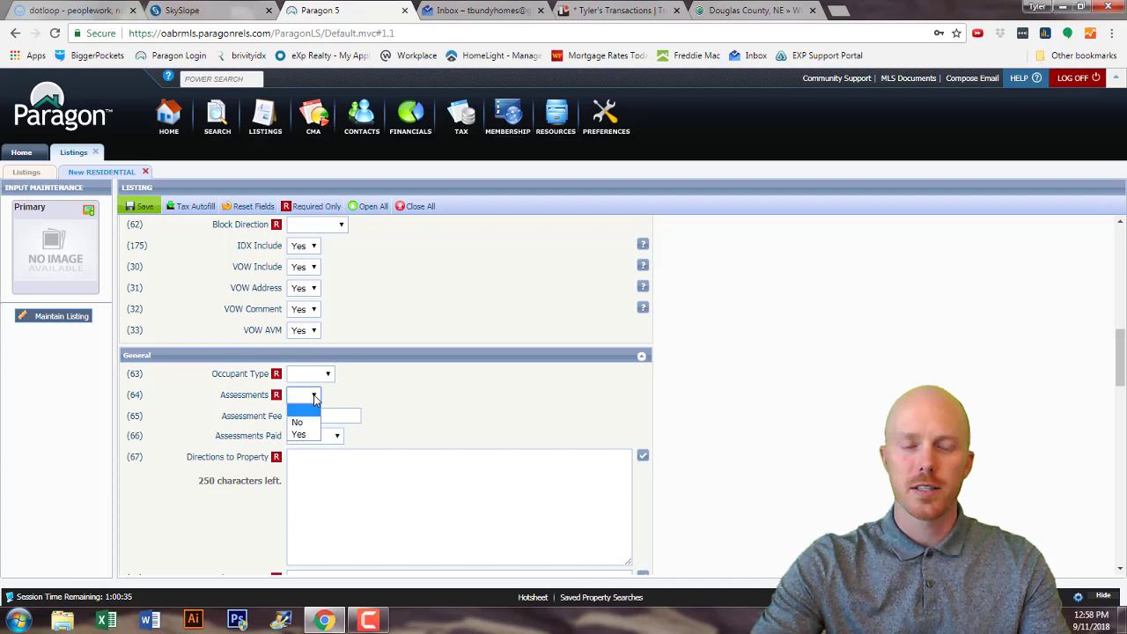
pyautogui.scroll(12, 311, 392)
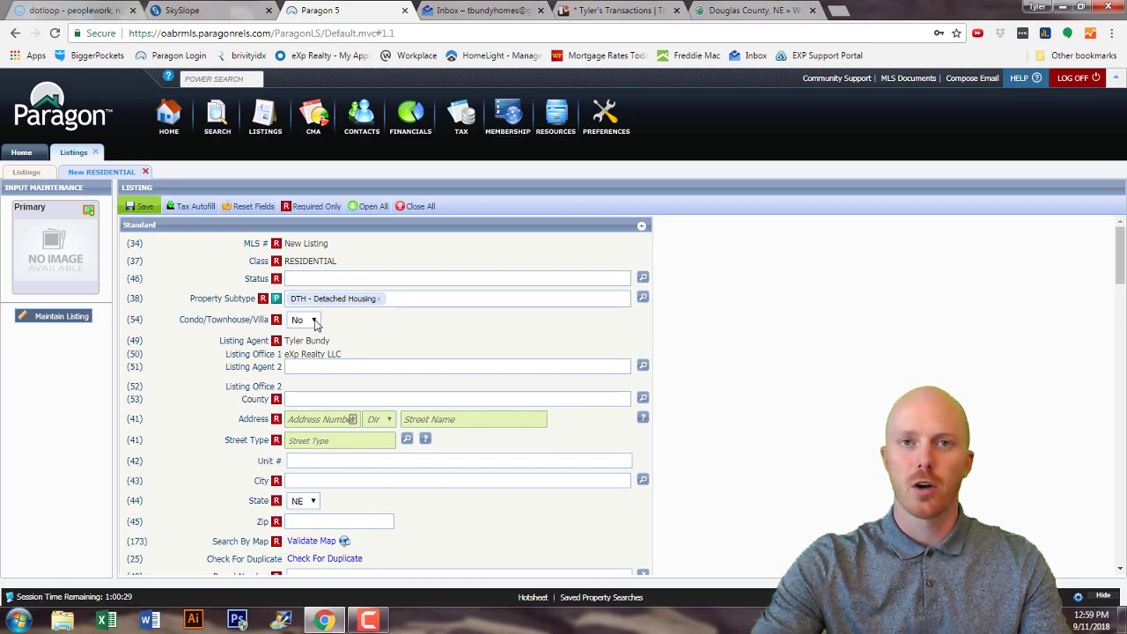
pyautogui.click(742, 11)
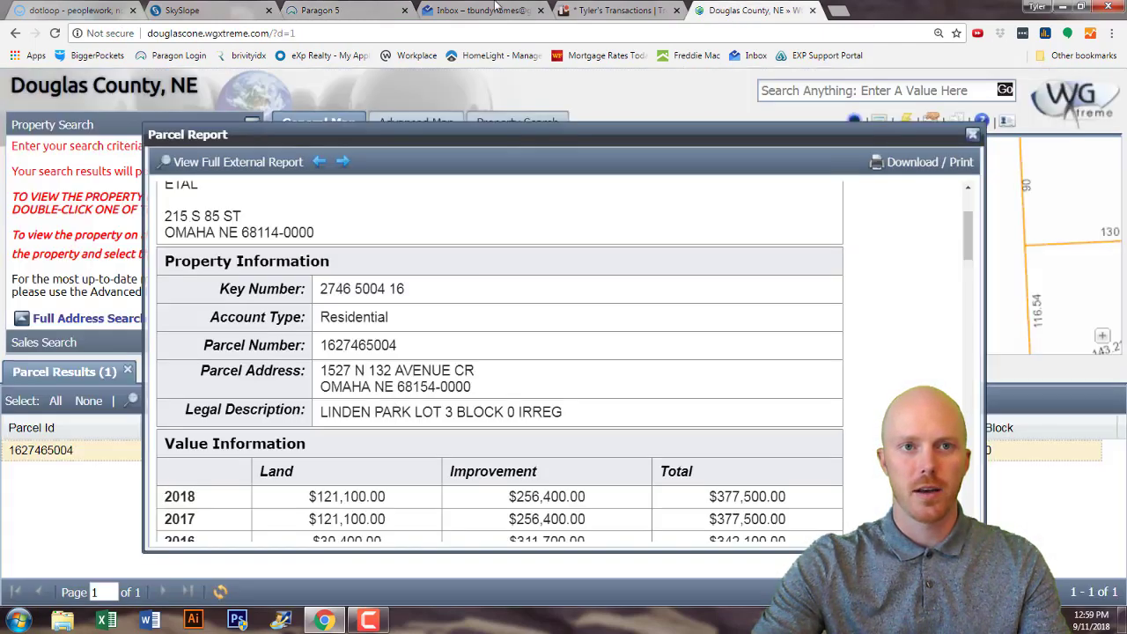
pyautogui.click(346, 11)
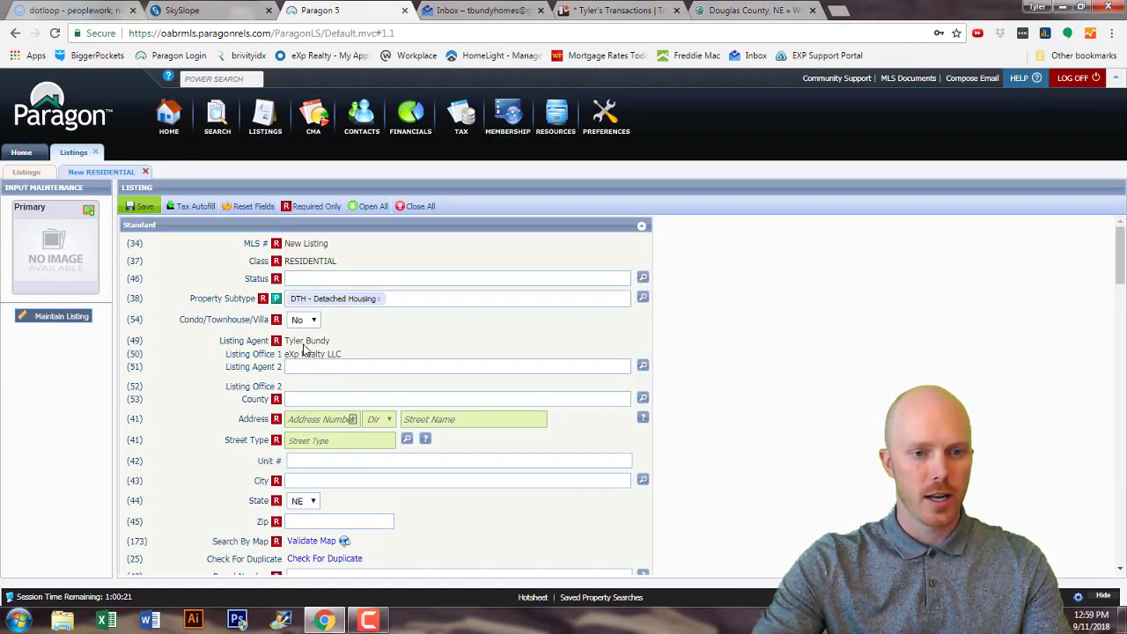
pyautogui.scroll(-1, 304, 350)
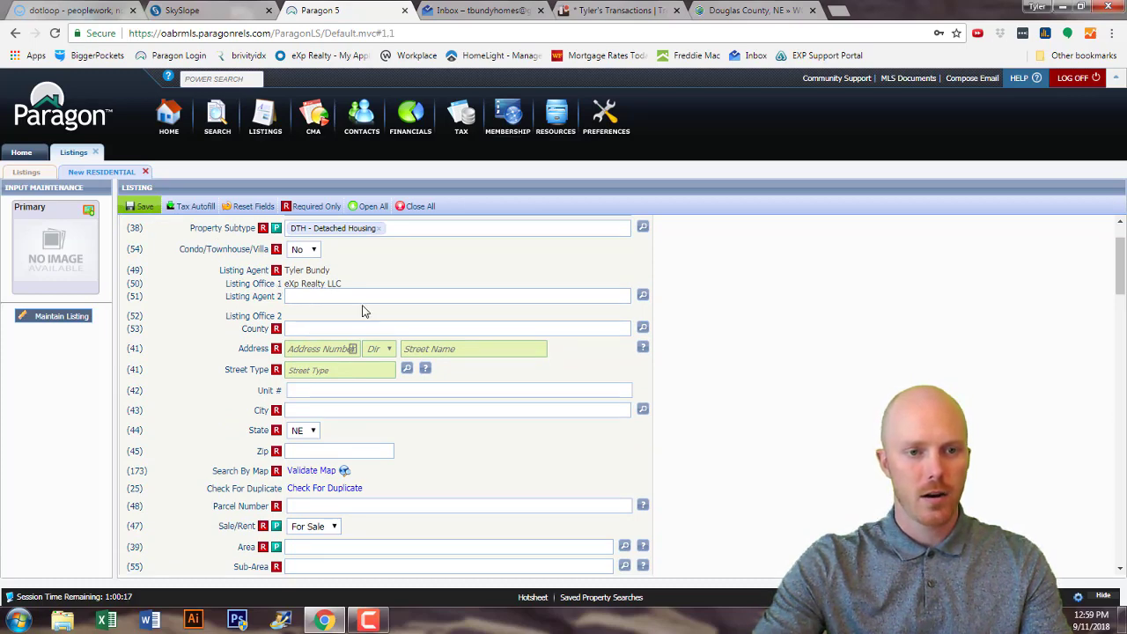
pyautogui.scroll(-1, 361, 311)
pyautogui.click(324, 278)
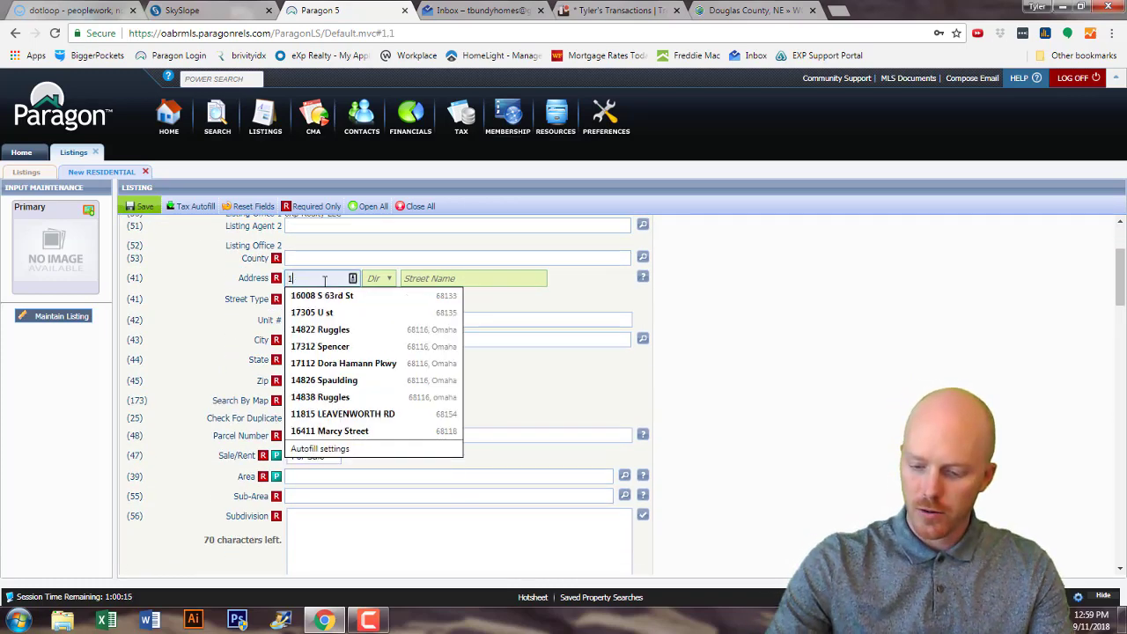
pyautogui.press('Tab')
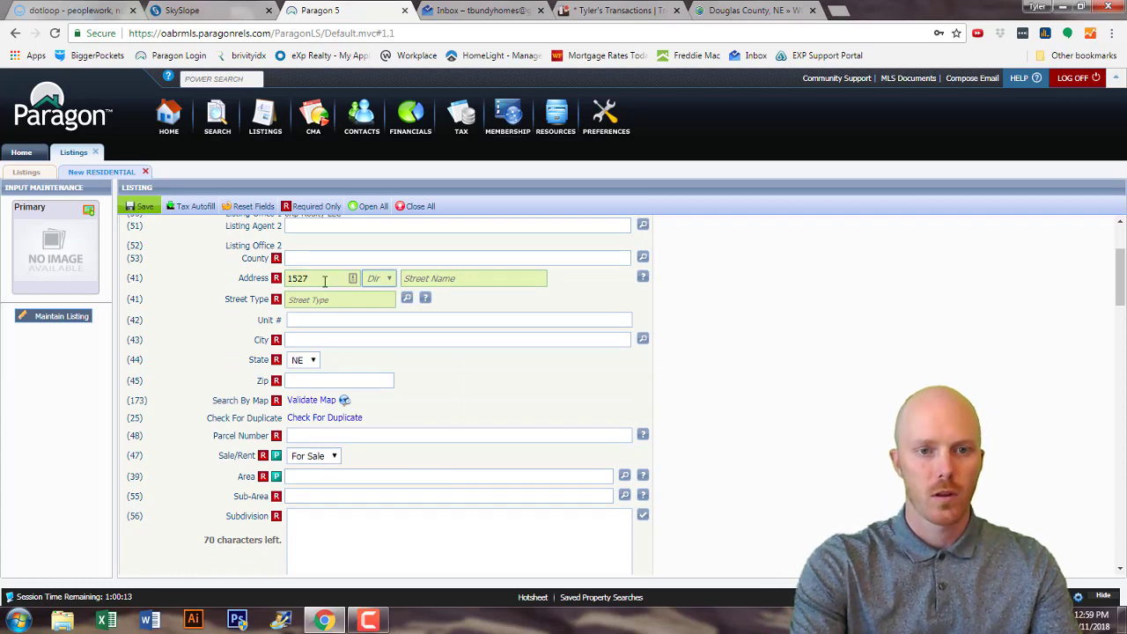
pyautogui.press('Tab')
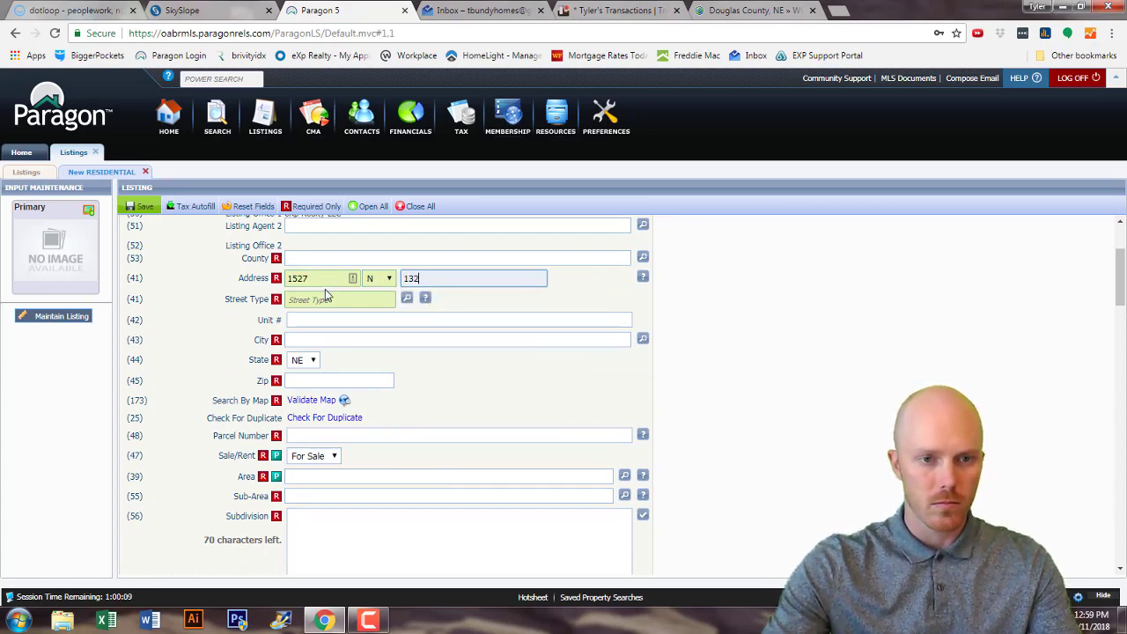
# Step: Set Street Type to Avenue Circle and City to OMA - Omaha
pyautogui.click(326, 298)
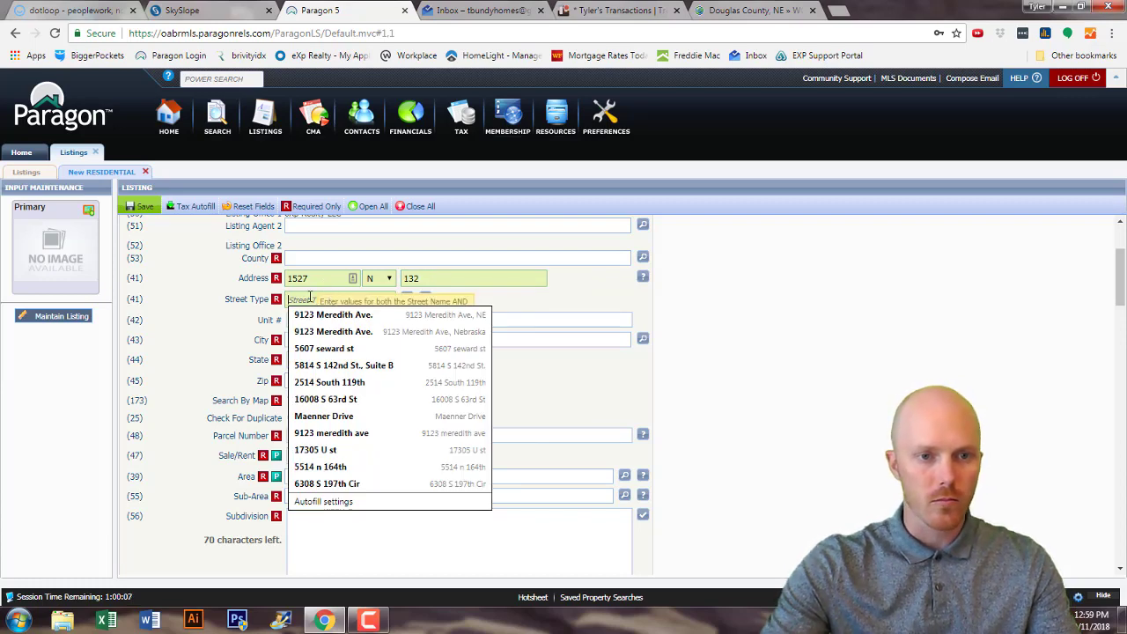
pyautogui.write('av')
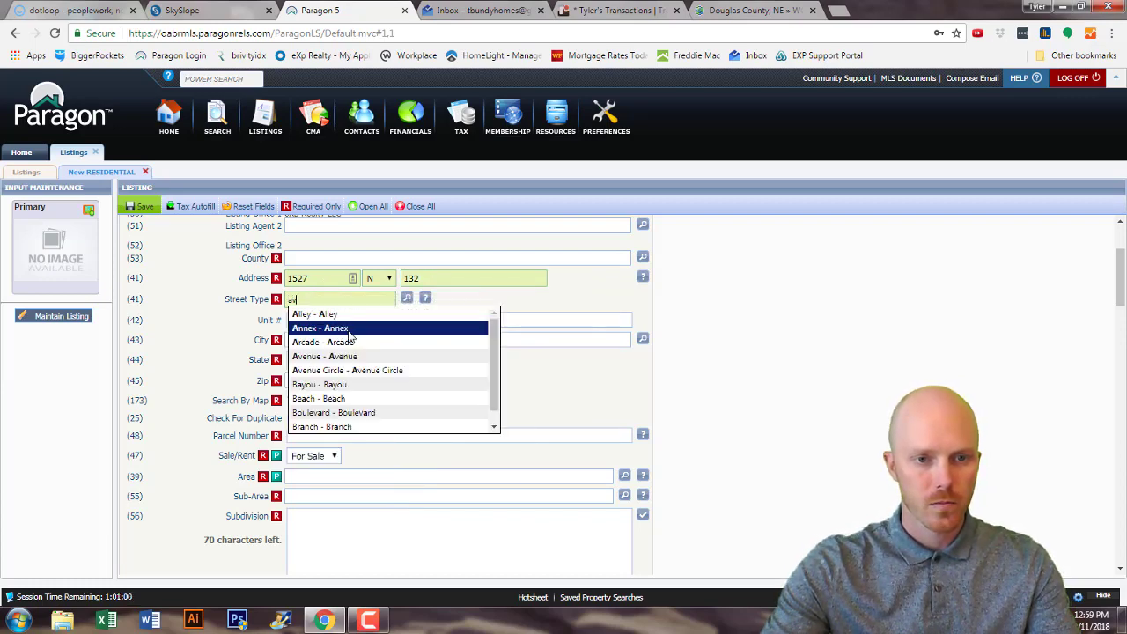
pyautogui.click(394, 372)
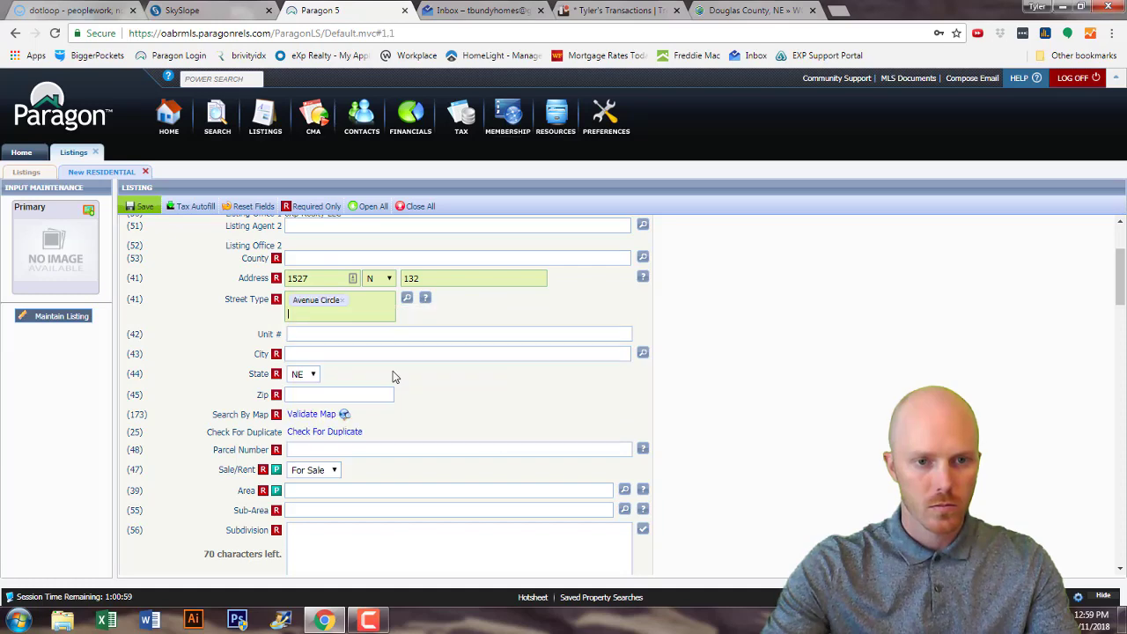
pyautogui.click(333, 353)
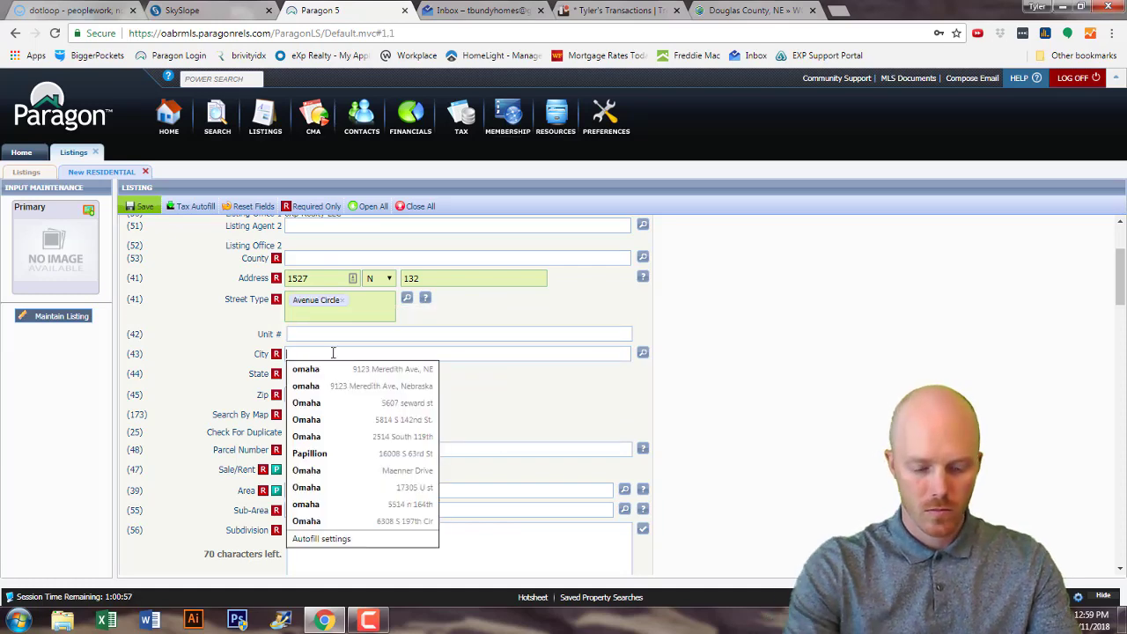
pyautogui.write('omaha')
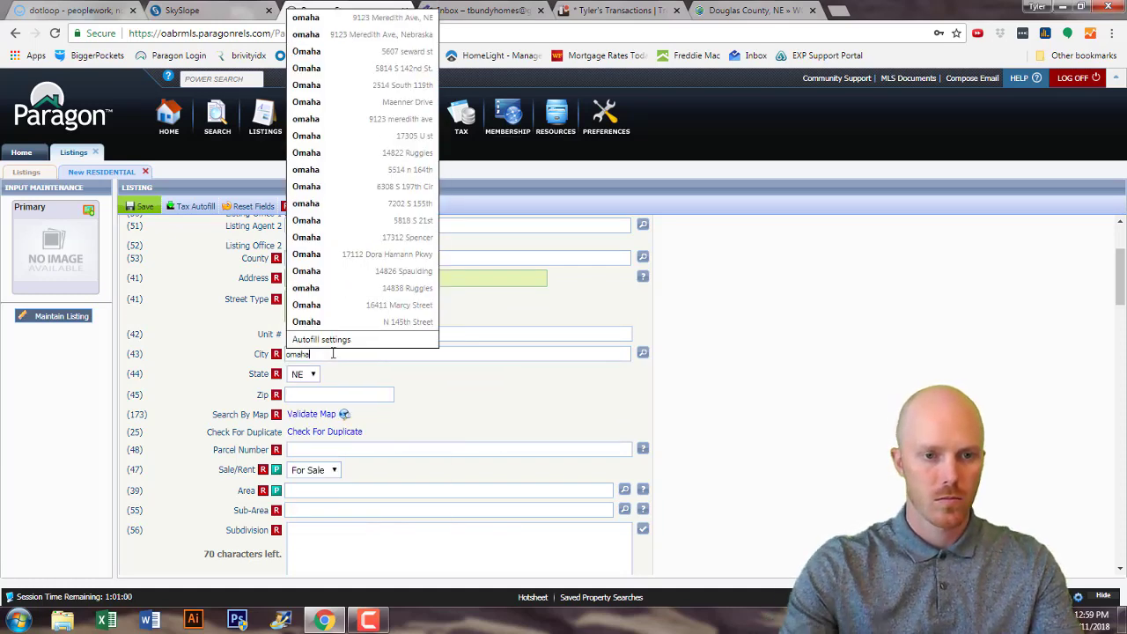
pyautogui.press('Return')
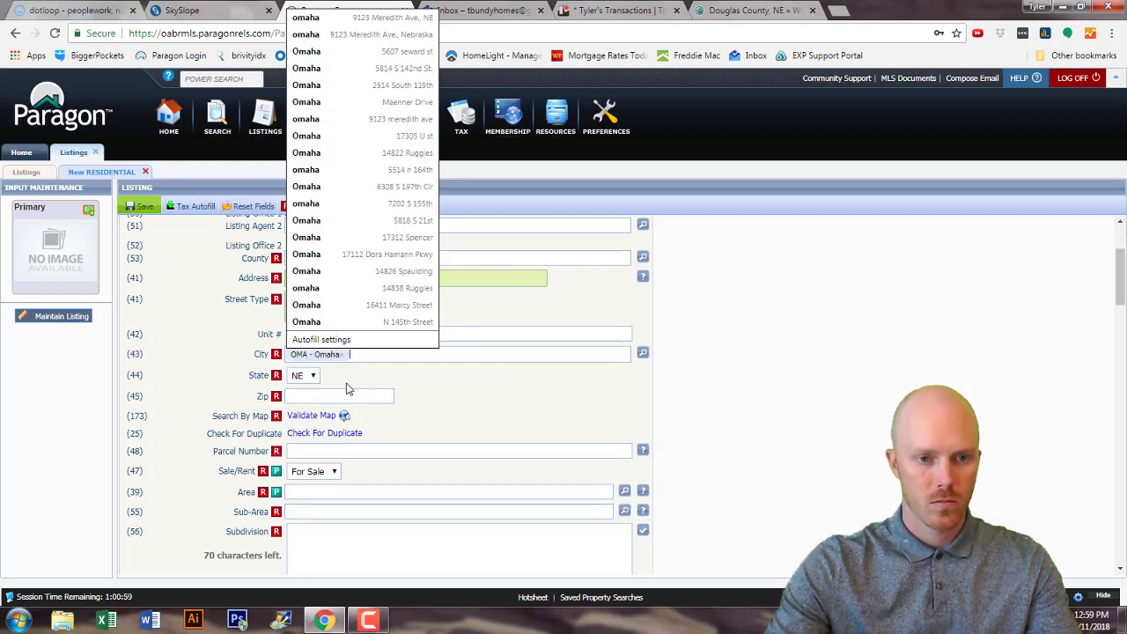
pyautogui.click(316, 397)
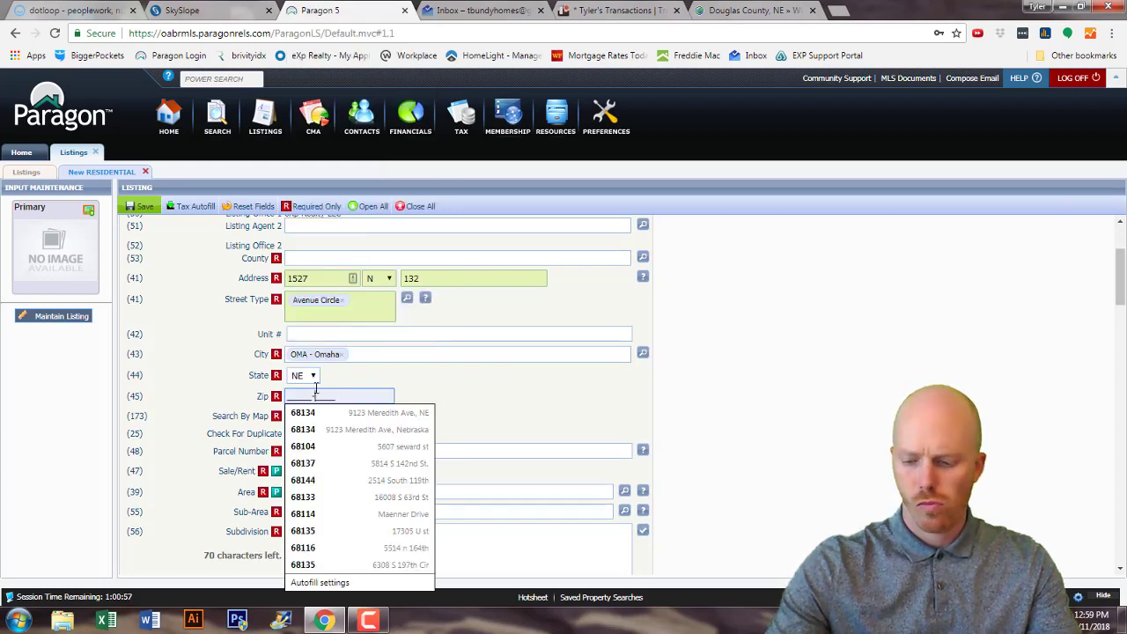
# Step: Check the county parcel report and enter zip code 68154 on the listing
pyautogui.click(756, 11)
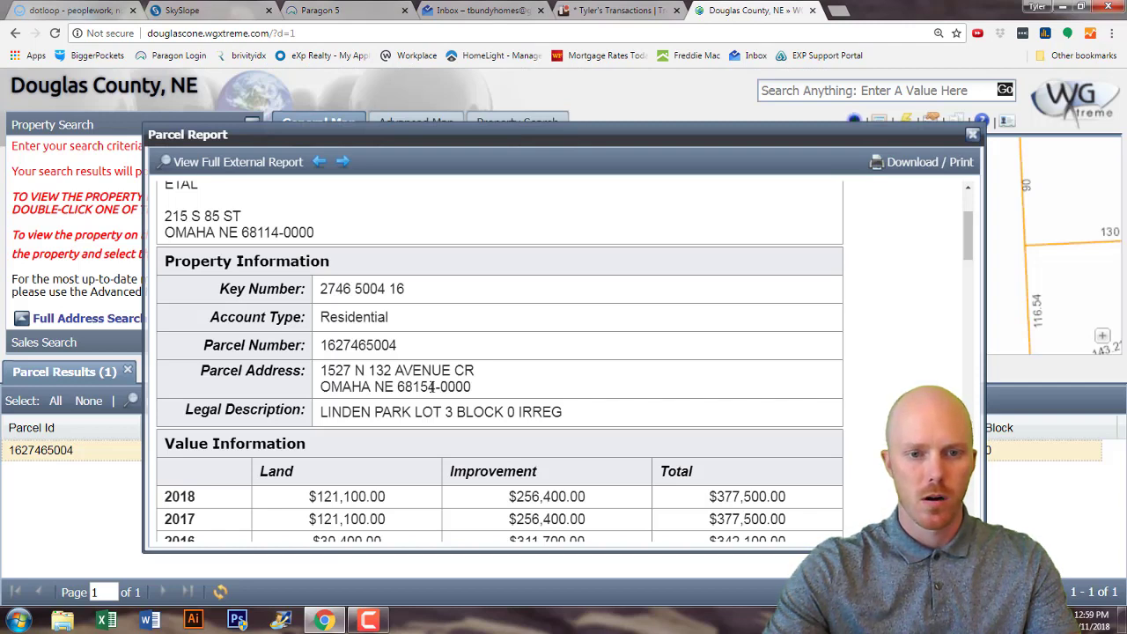
pyautogui.click(315, 12)
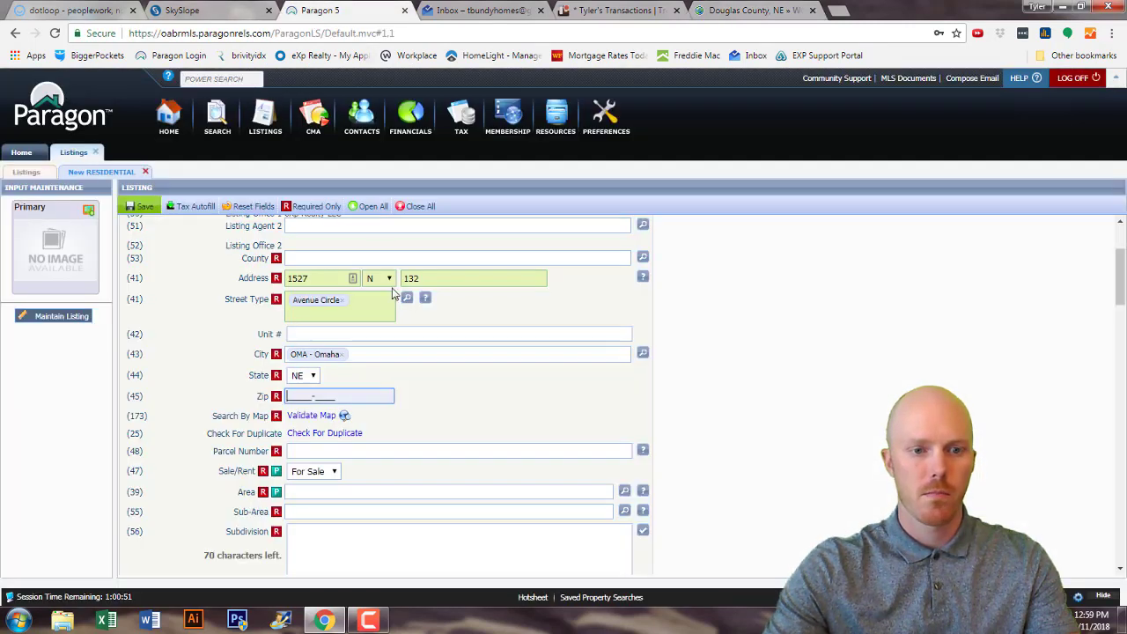
pyautogui.write('68154')
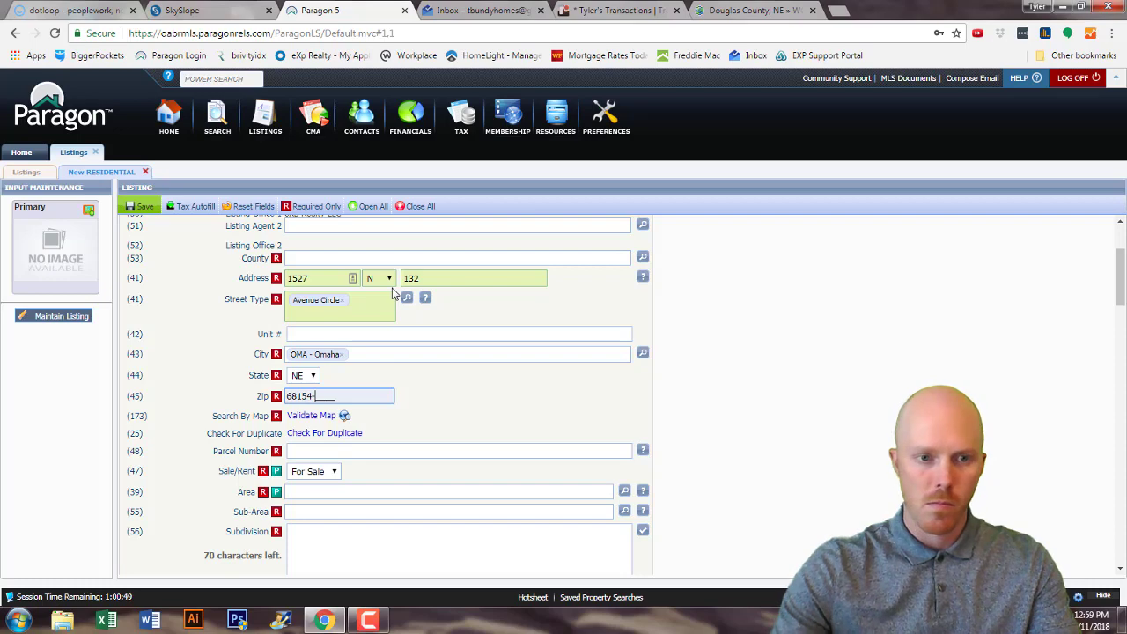
pyautogui.press('Tab')
pyautogui.scroll(-2, 352, 352)
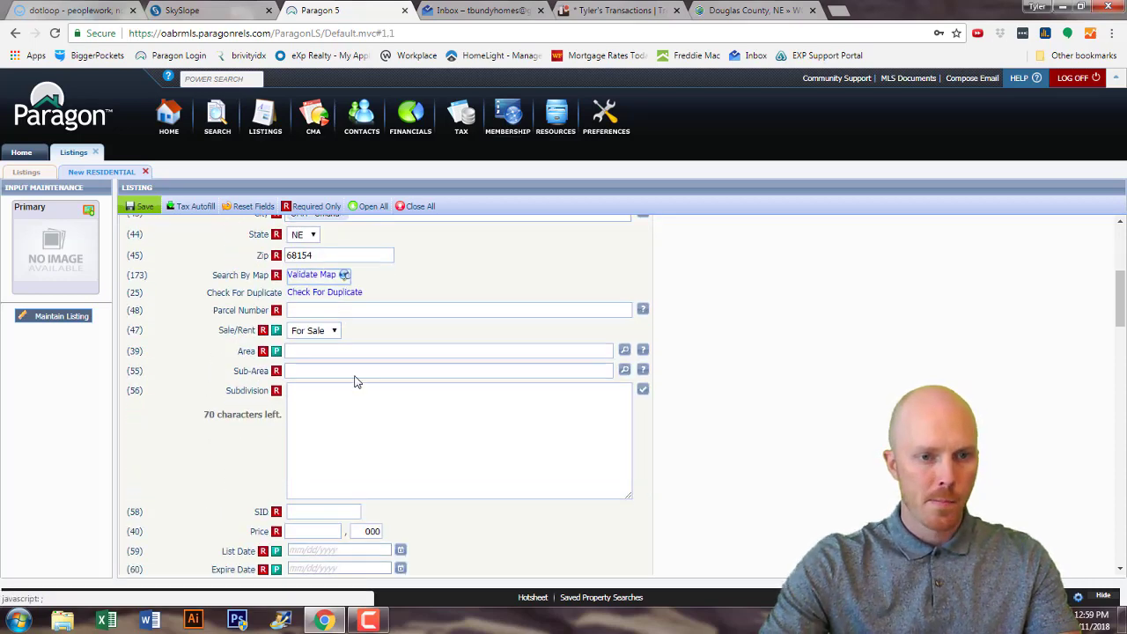
pyautogui.click(314, 311)
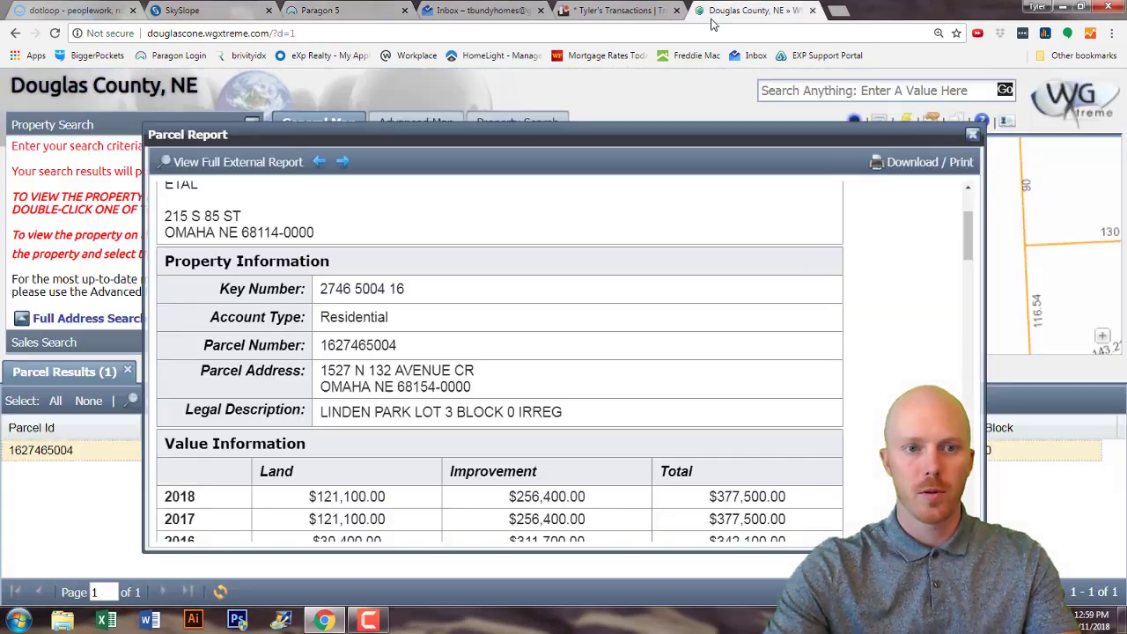
pyautogui.click(727, 9)
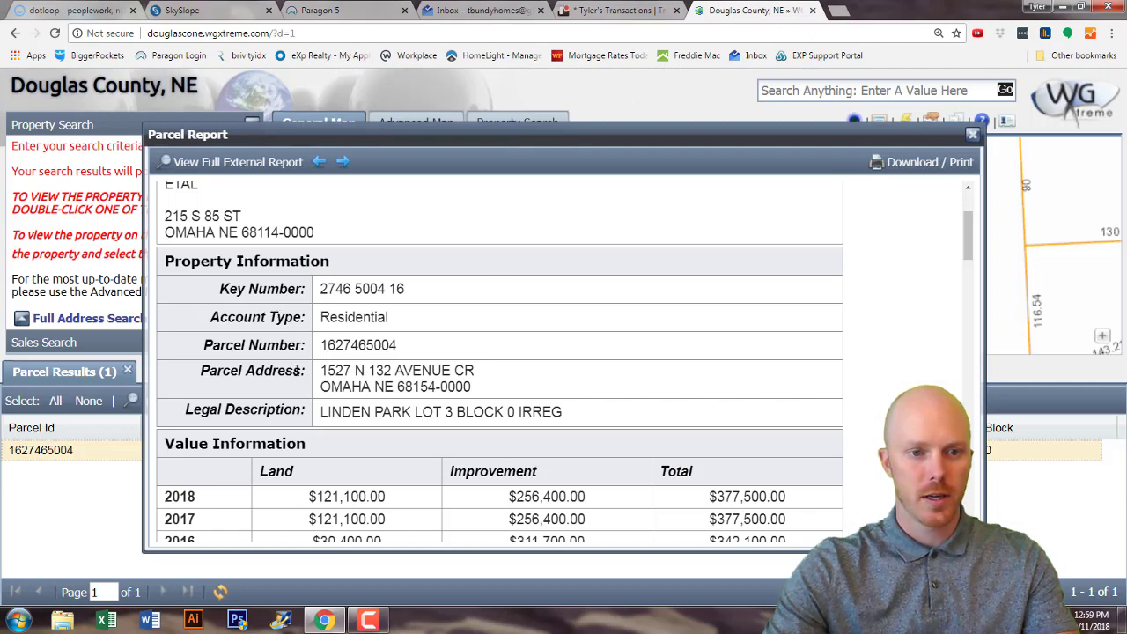
pyautogui.moveTo(398, 348); pyautogui.dragTo(326, 346)
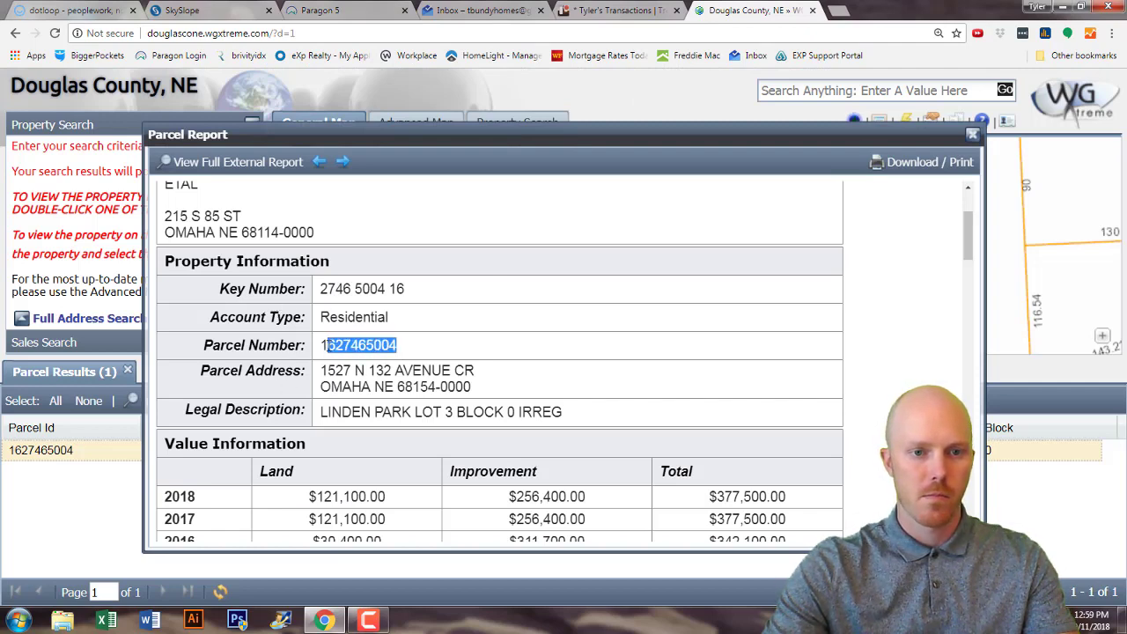
pyautogui.click(326, 346)
pyautogui.moveTo(400, 348); pyautogui.dragTo(320, 349)
pyautogui.rightClick(334, 345)
pyautogui.click(374, 355)
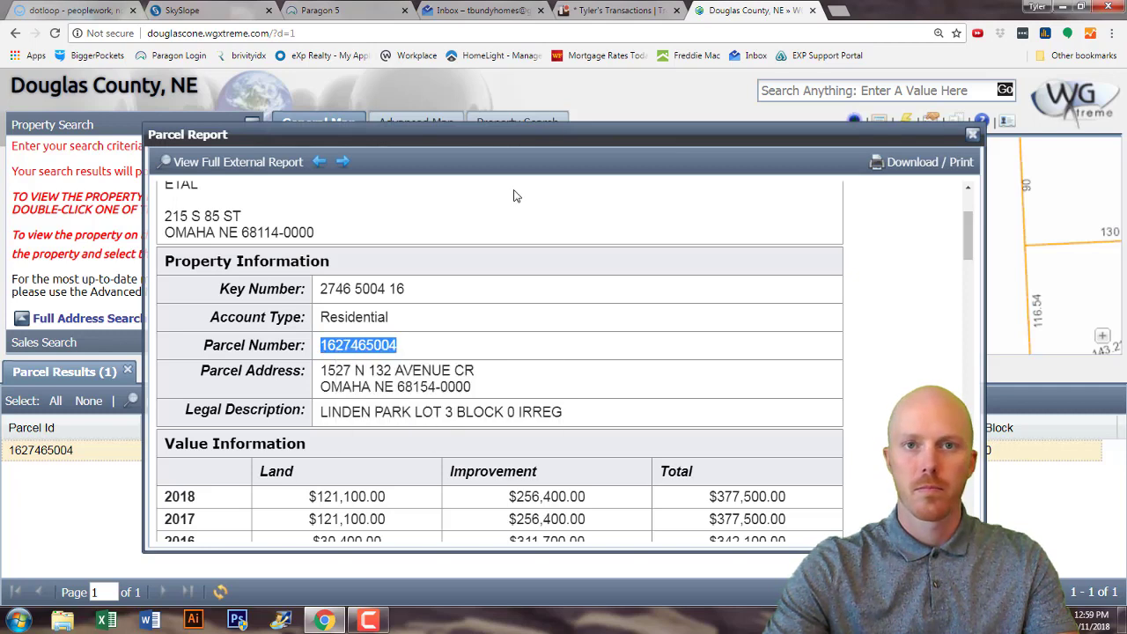
pyautogui.click(344, 10)
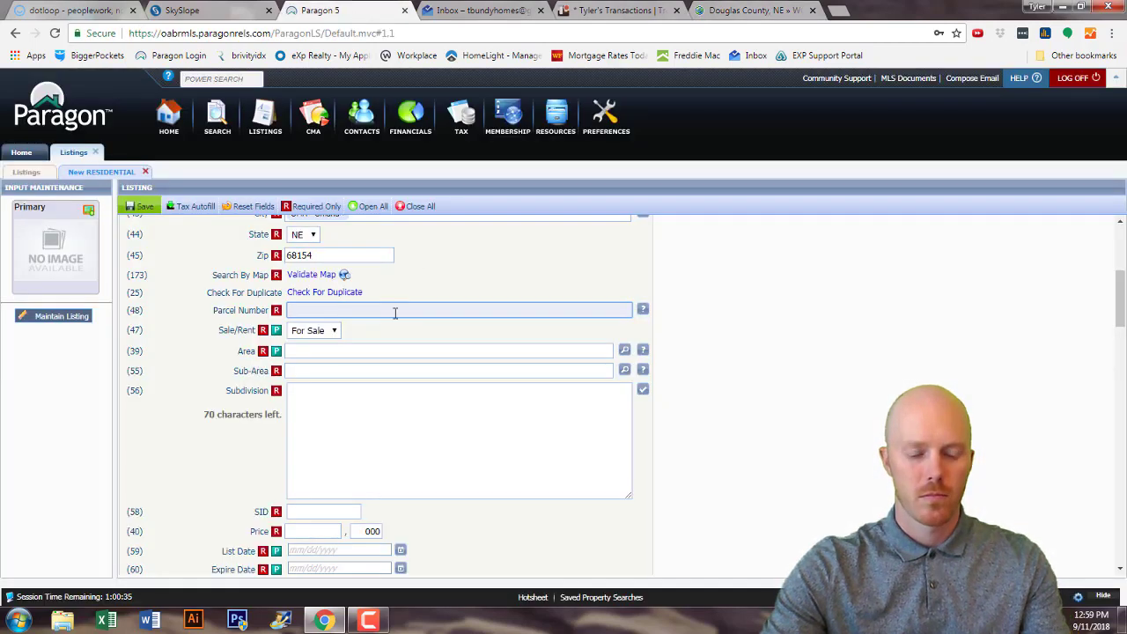
pyautogui.hotkey('ctrl', 'v')
pyautogui.click(310, 350)
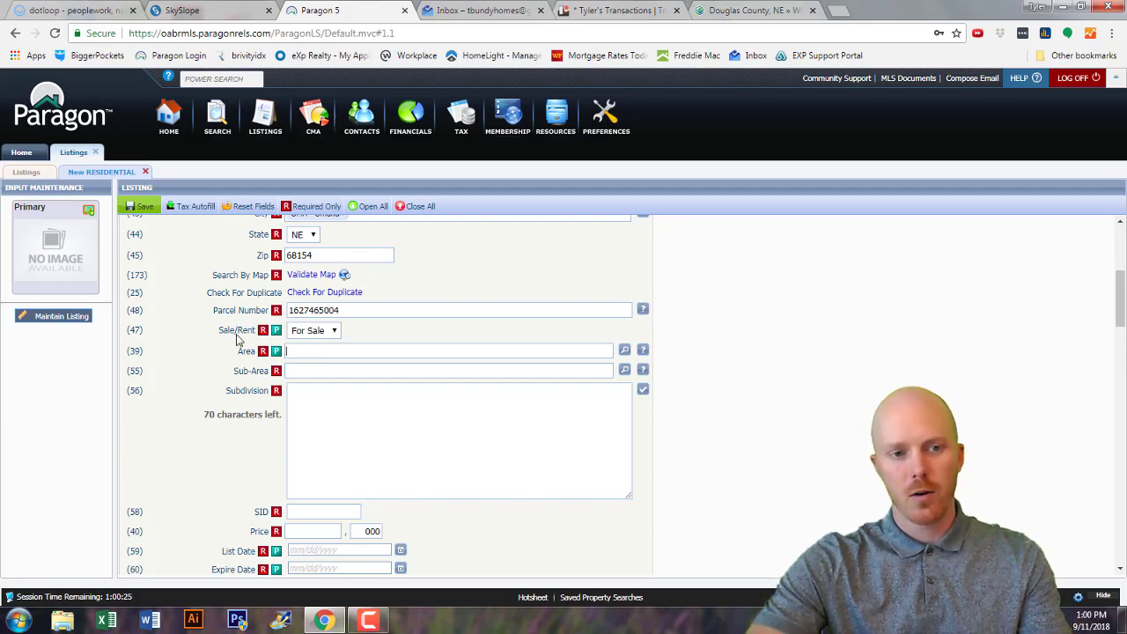
pyautogui.click(24, 154)
pyautogui.click(54, 452)
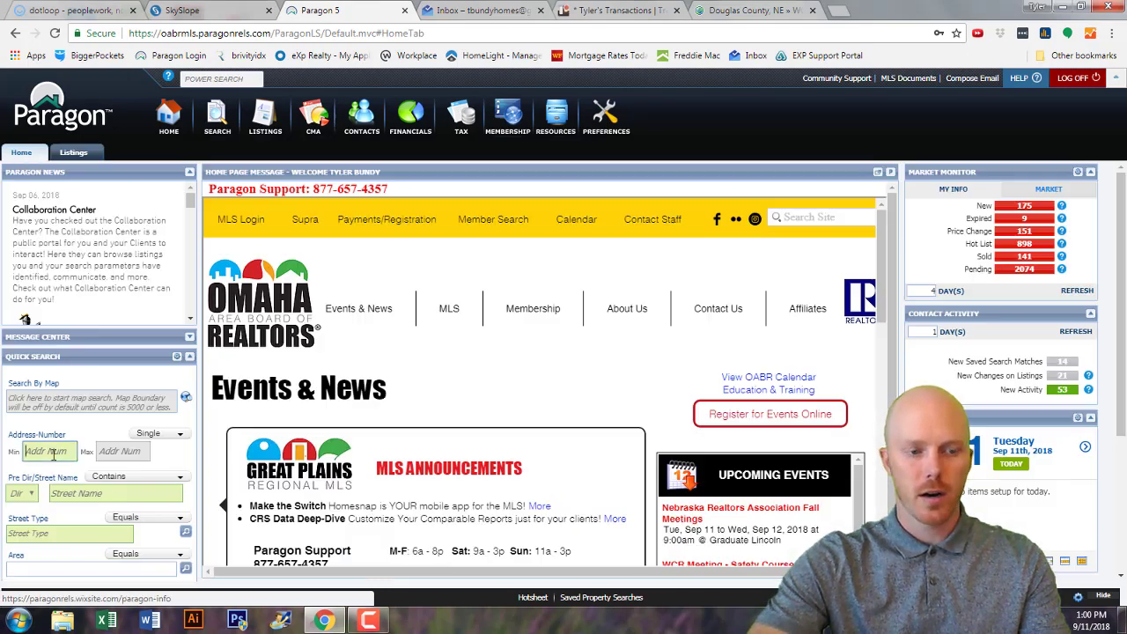
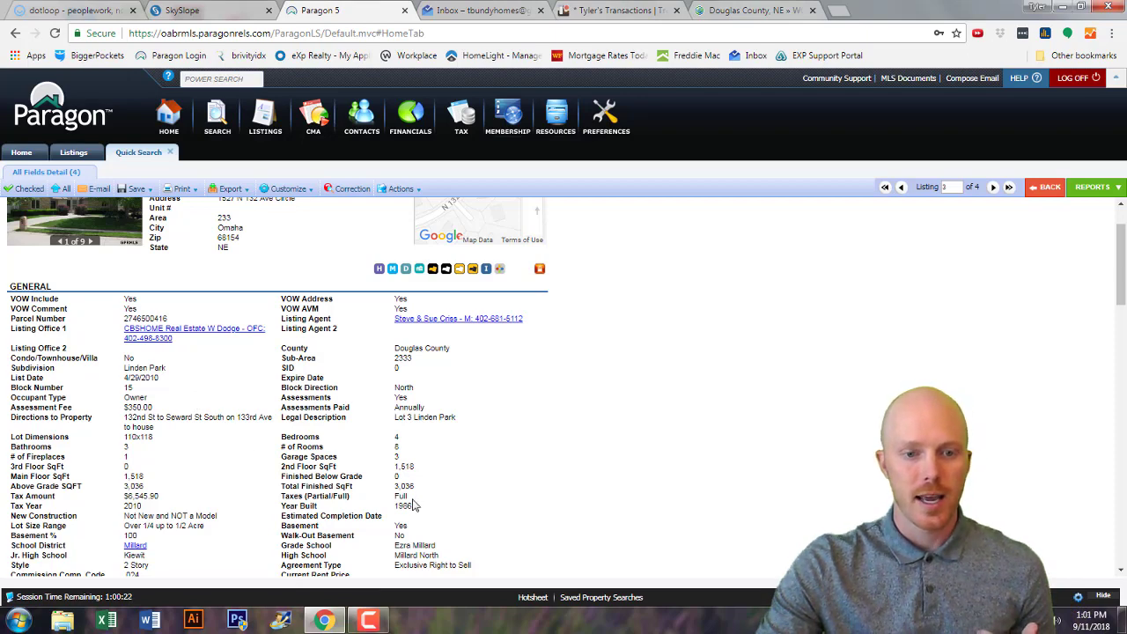
# Step: Set the listing's Area to 233 and pick Sub-Area 2333 from the lookup
pyautogui.doubleClick(407, 357)
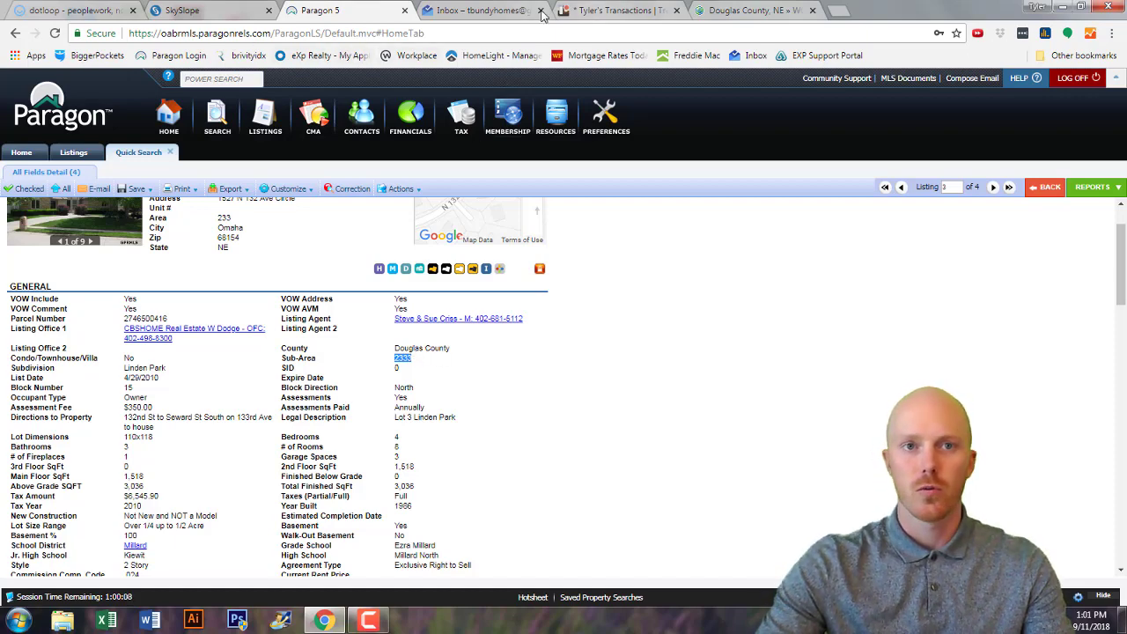
pyautogui.click(75, 152)
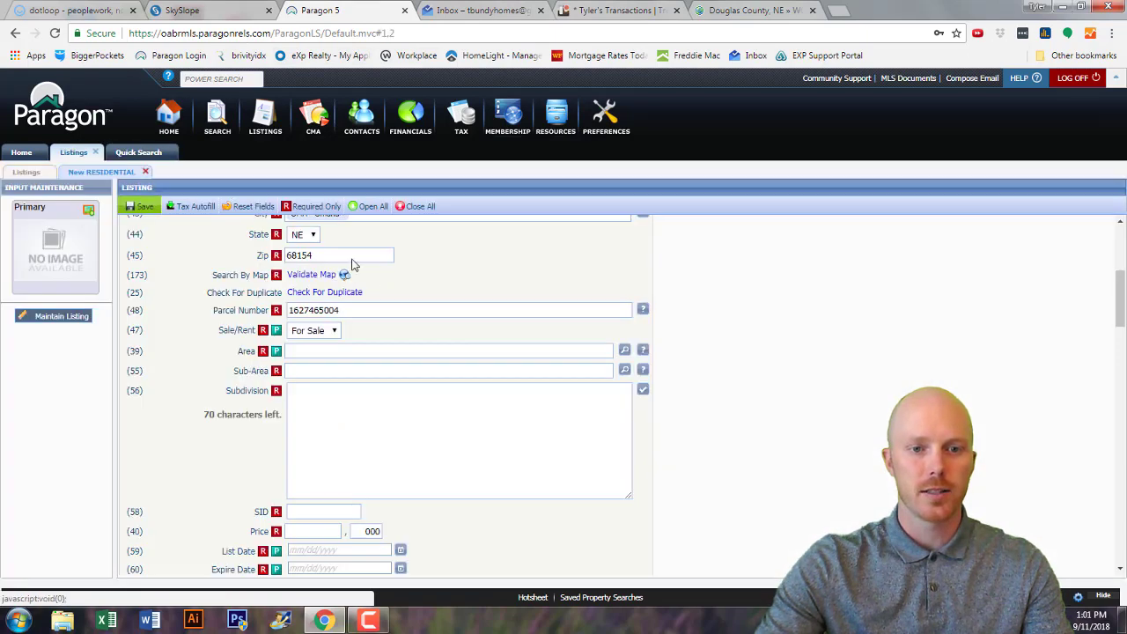
pyautogui.click(305, 352)
pyautogui.write('2')
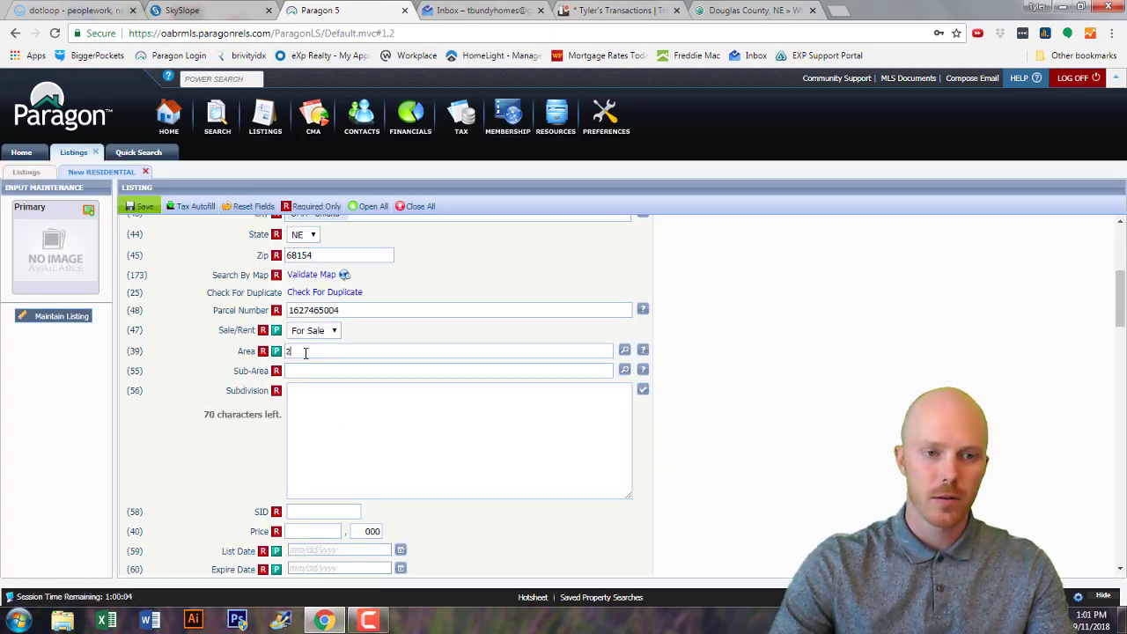
pyautogui.write('33')
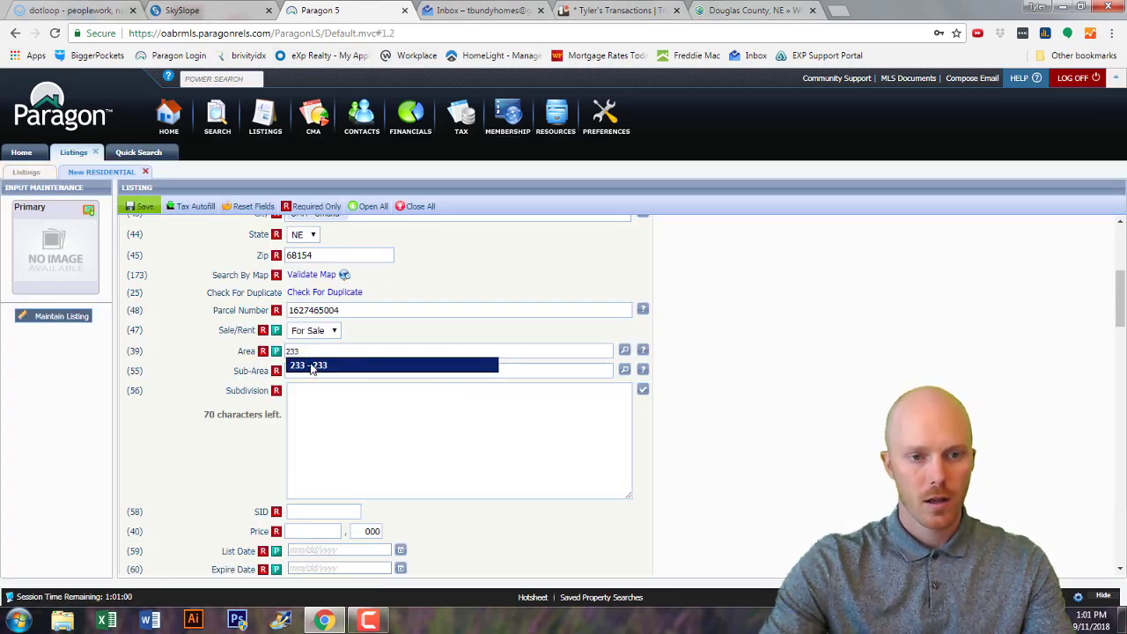
pyautogui.click(304, 367)
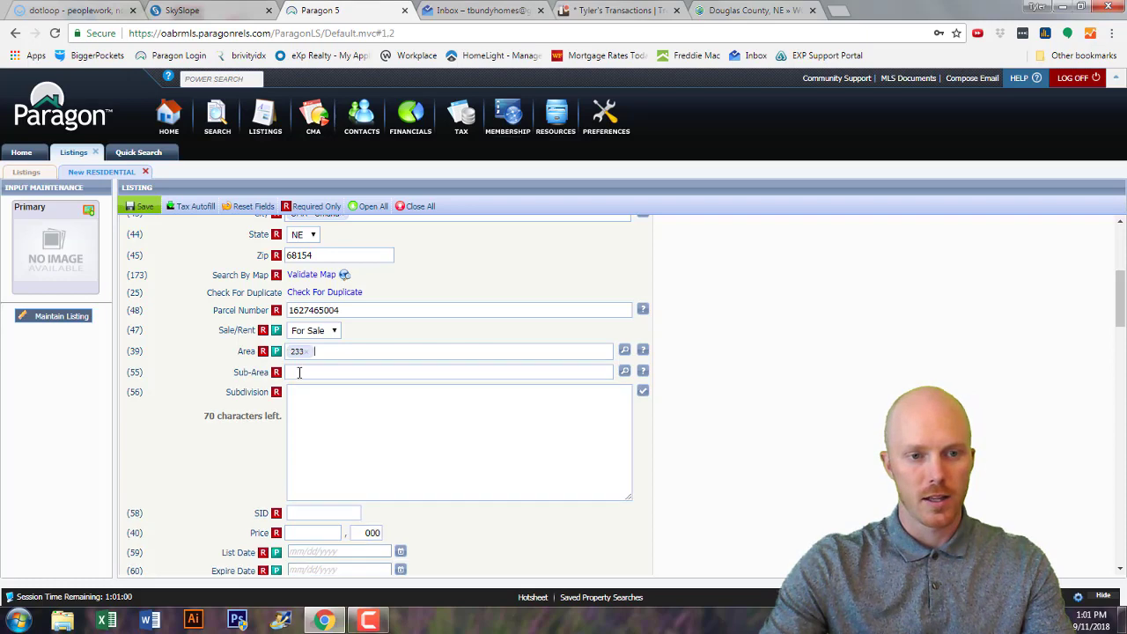
pyautogui.click(625, 371)
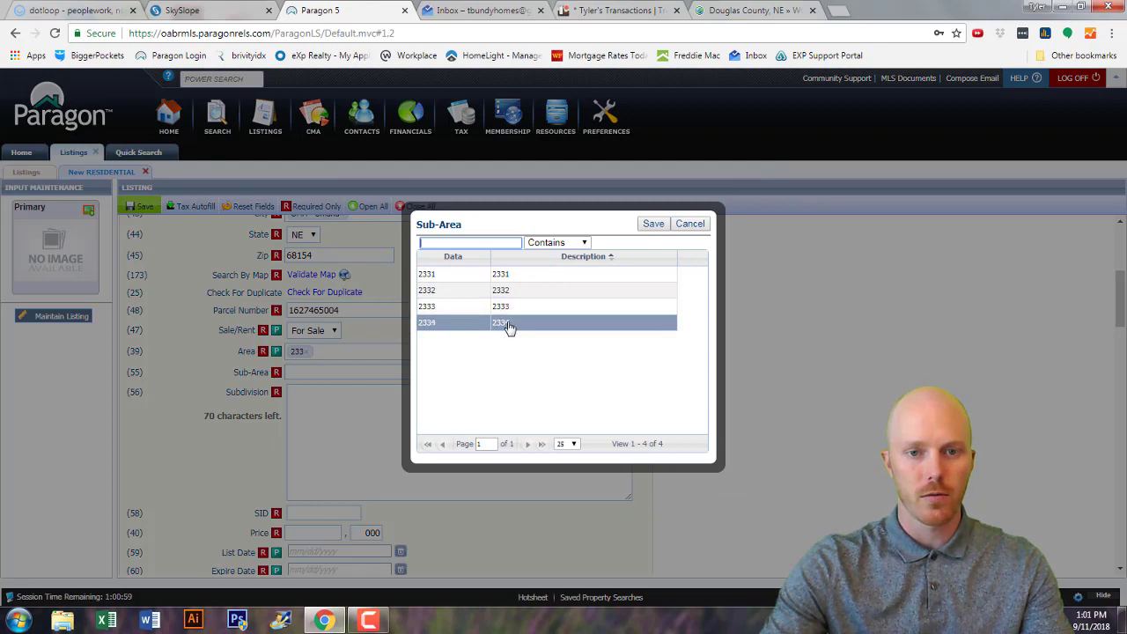
pyautogui.click(509, 311)
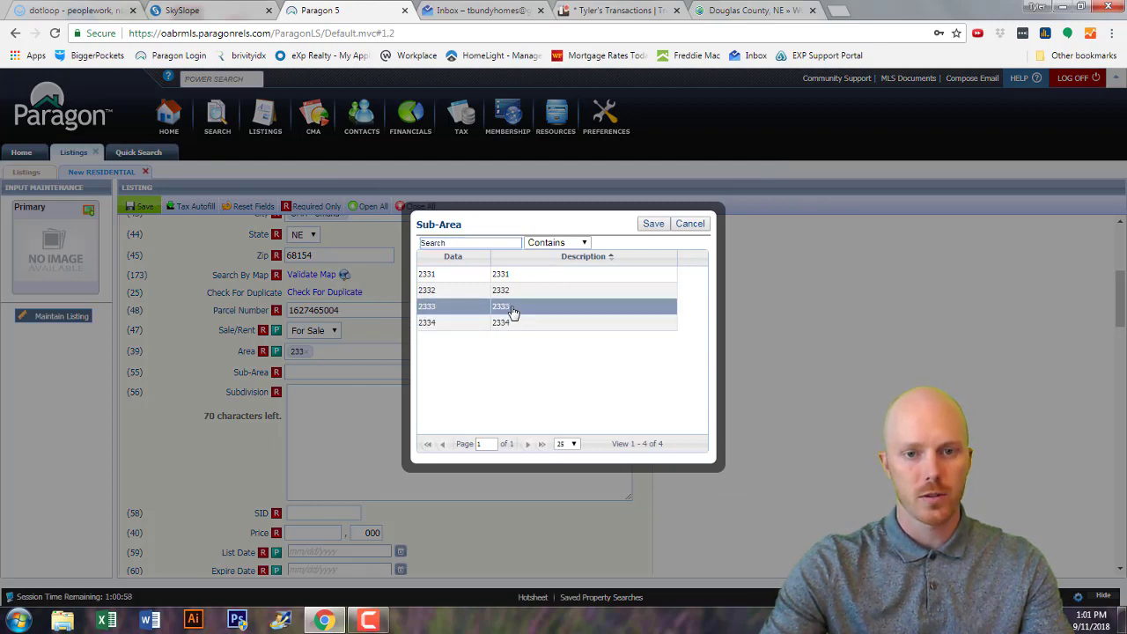
pyautogui.click(653, 223)
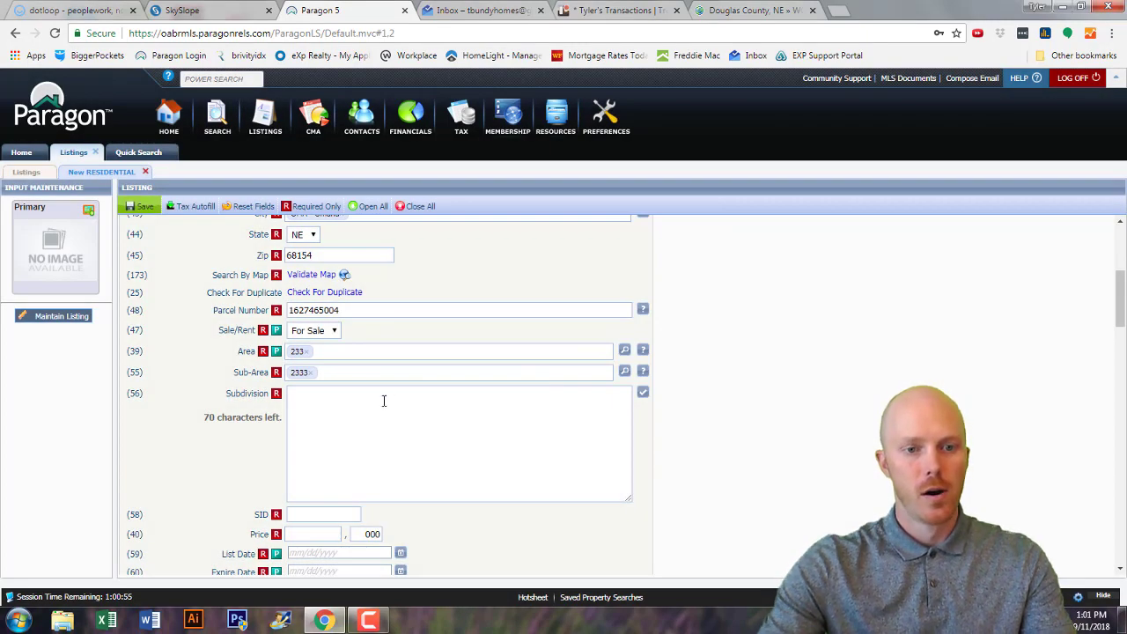
# Step: Enter the subdivision as 'Linen Park'
pyautogui.click(356, 392)
pyautogui.write('L')
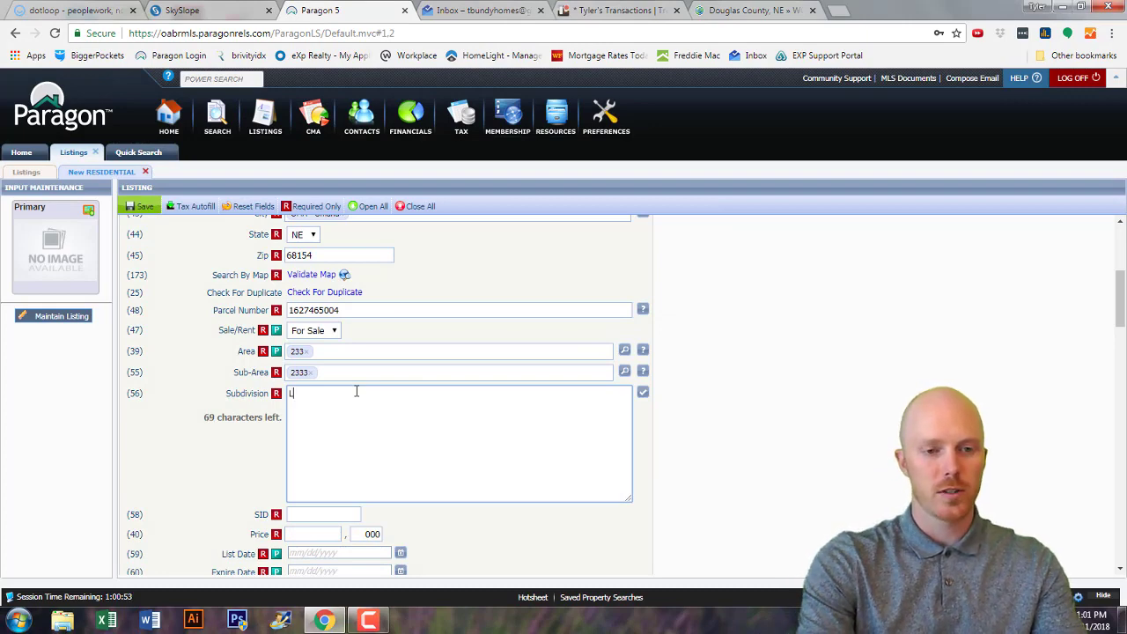
pyautogui.write('inen Park')
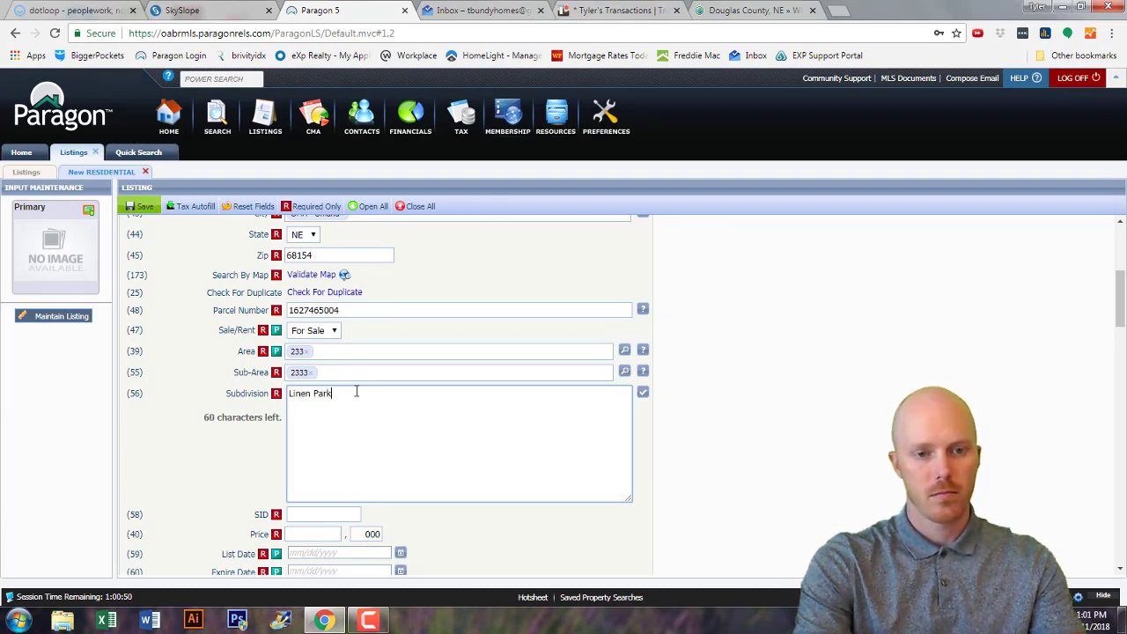
pyautogui.press('Tab')
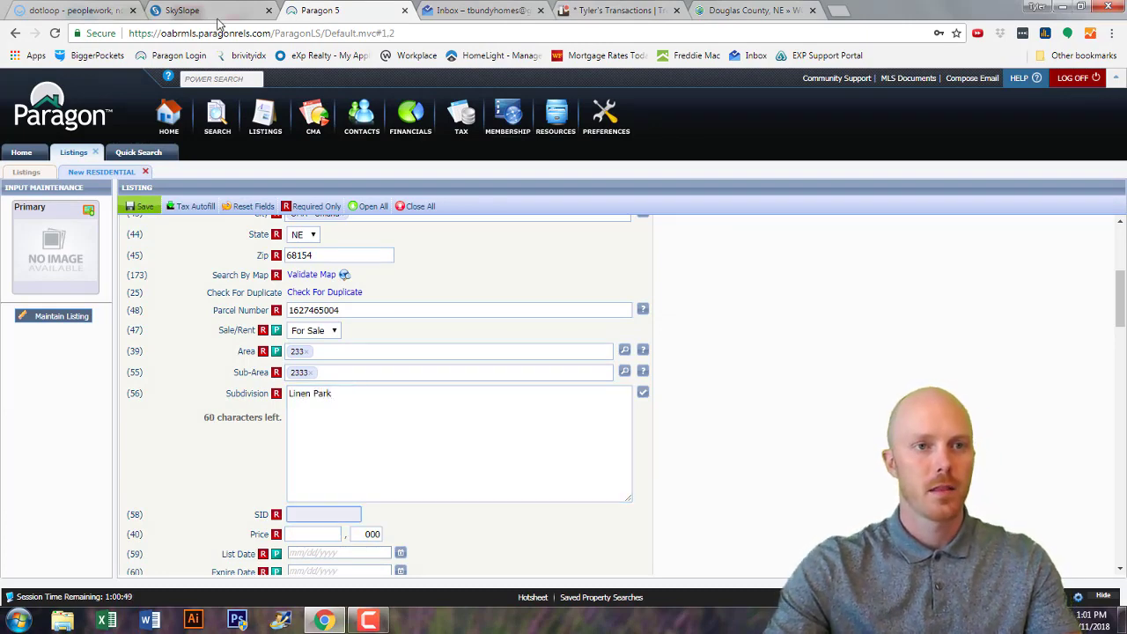
pyautogui.click(143, 155)
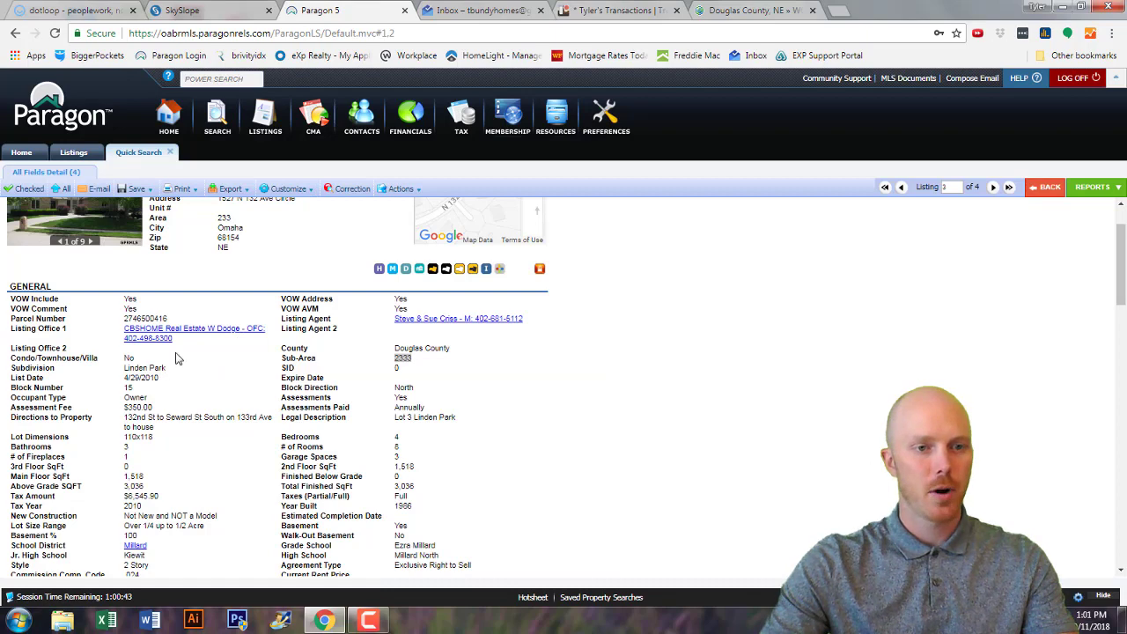
# Step: Correct the subdivision name from 'Linen Park' to 'Linden Park'
pyautogui.click(78, 152)
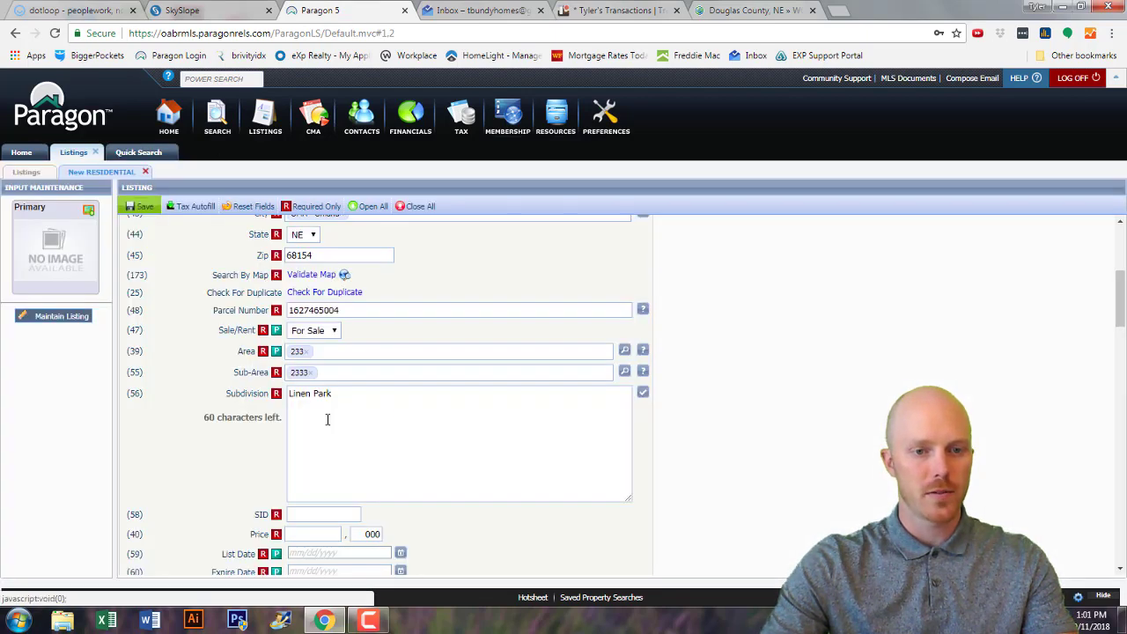
pyautogui.click(297, 392)
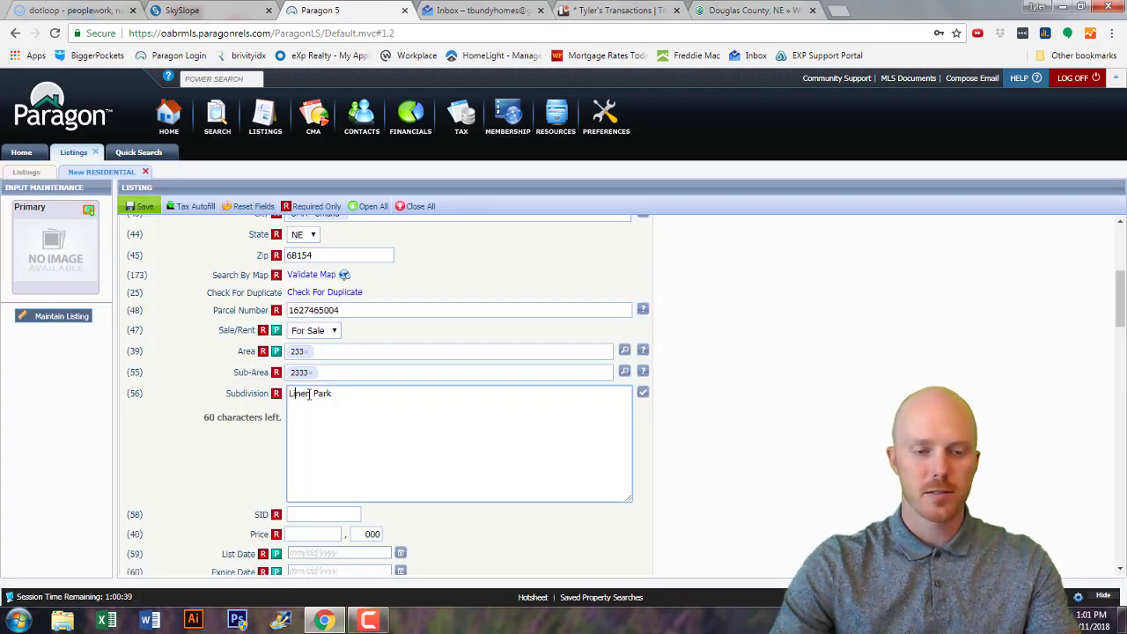
pyautogui.write('d')
pyautogui.click(358, 393)
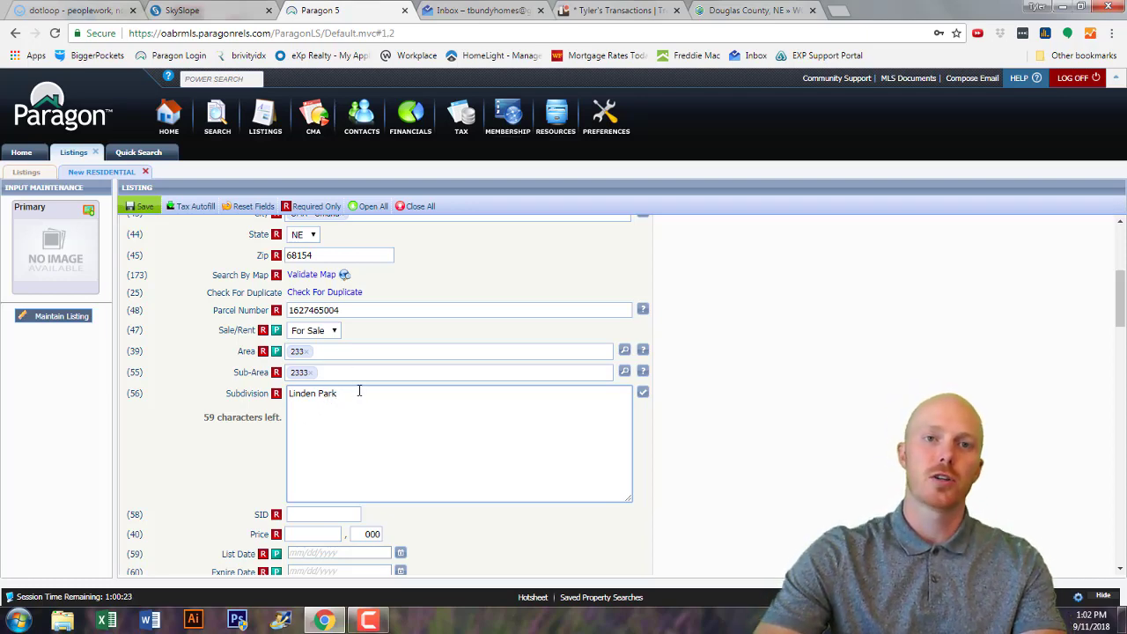
pyautogui.scroll(-1, 361, 388)
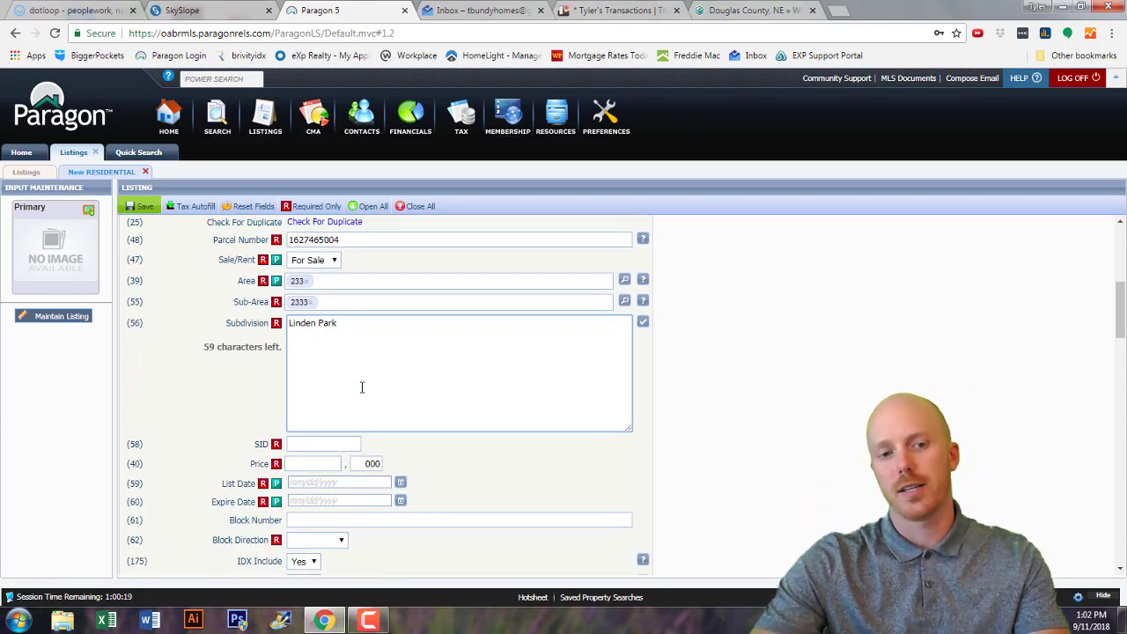
# Step: Set SID to 0 and the price to 300,000
pyautogui.click(322, 445)
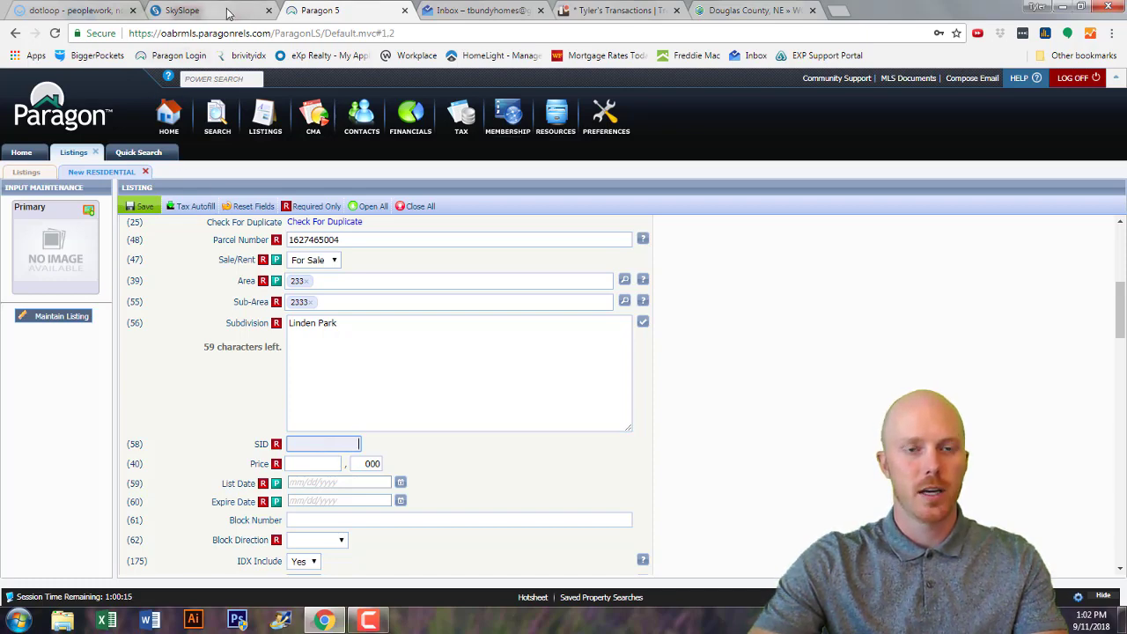
pyautogui.click(138, 153)
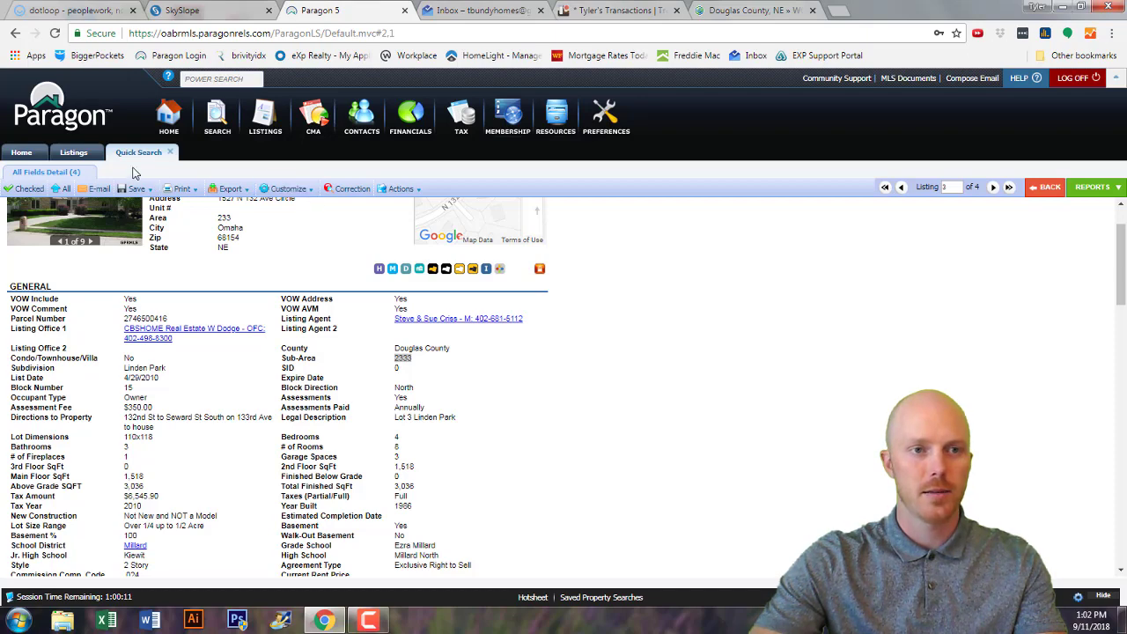
pyautogui.click(58, 155)
pyautogui.click(331, 447)
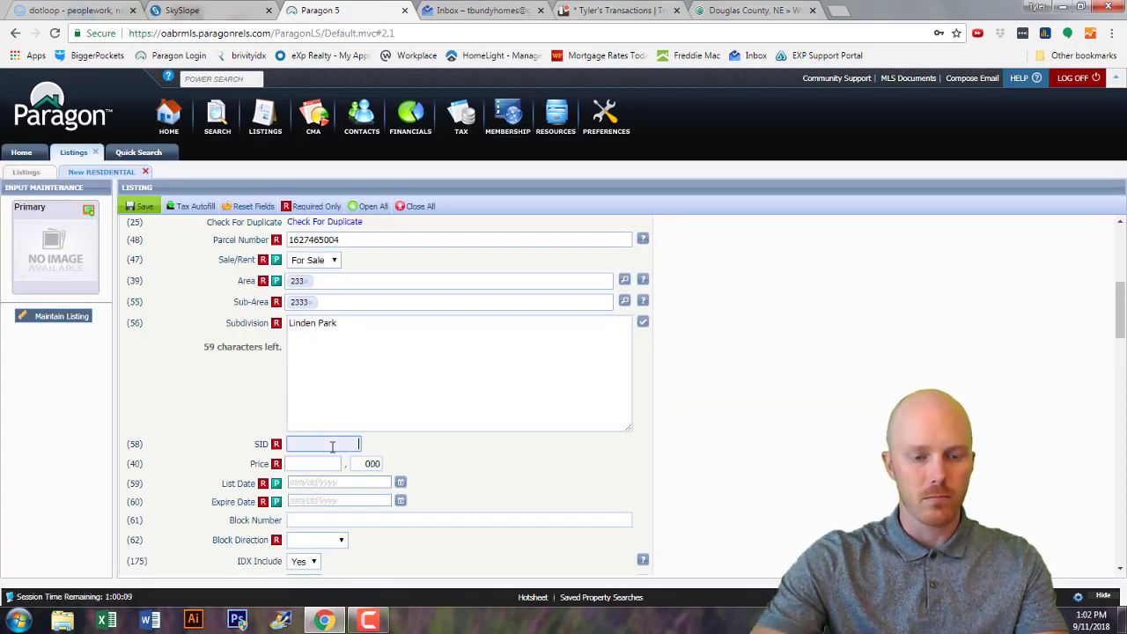
pyautogui.press('Tab')
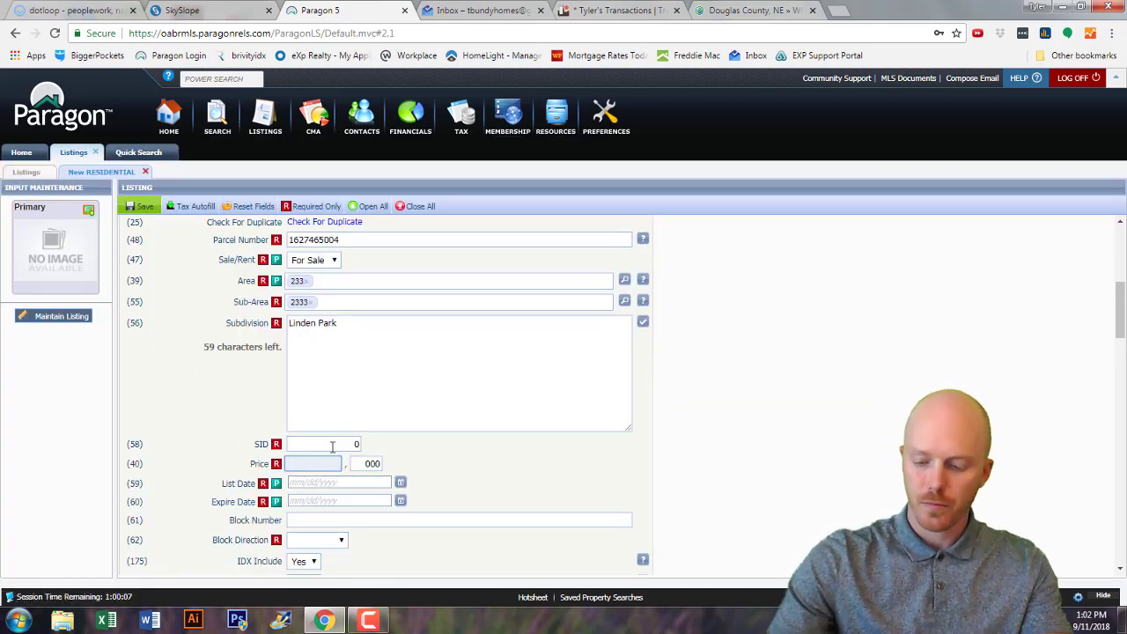
pyautogui.write('300')
pyautogui.press('Tab')
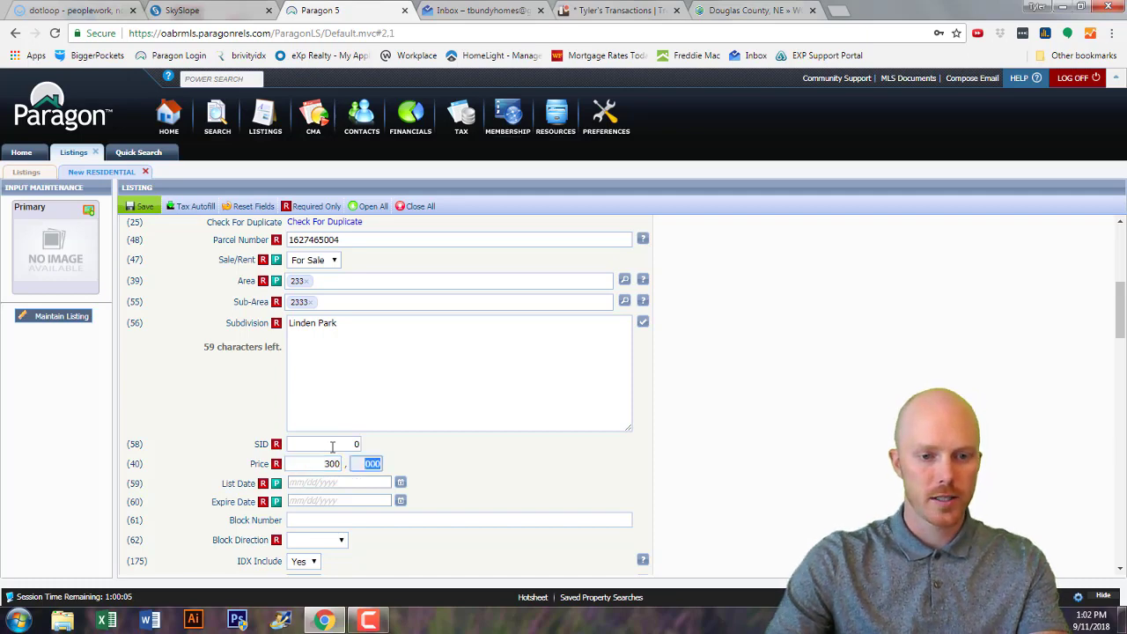
pyautogui.press('Tab')
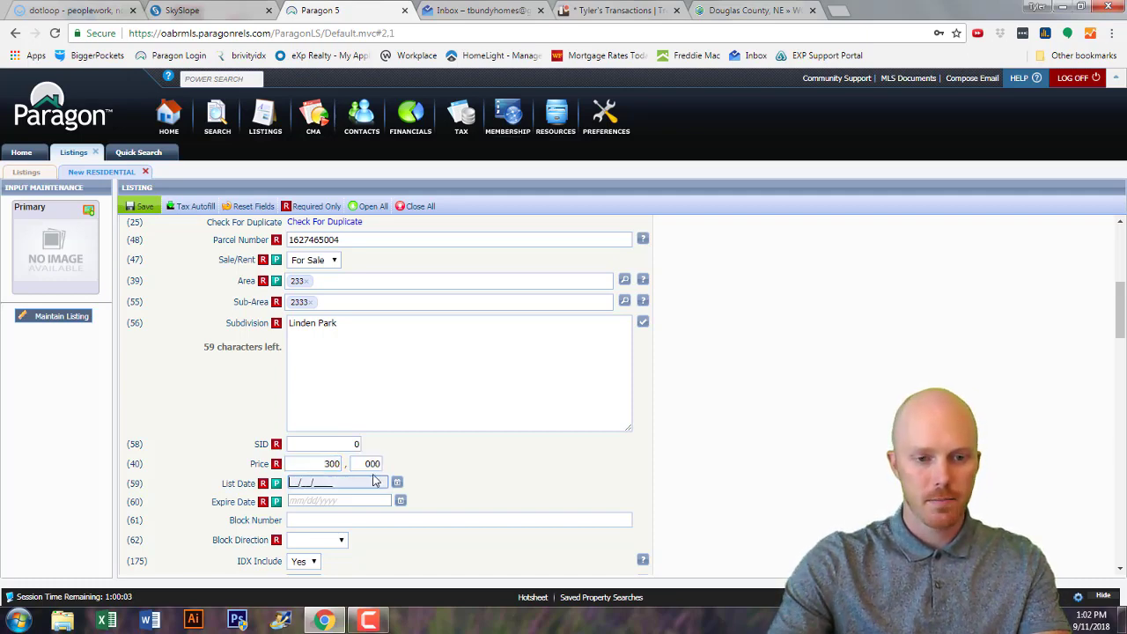
# Step: Set the list date to 09/11/2018 and the expire date to 12/31/2018
pyautogui.click(397, 482)
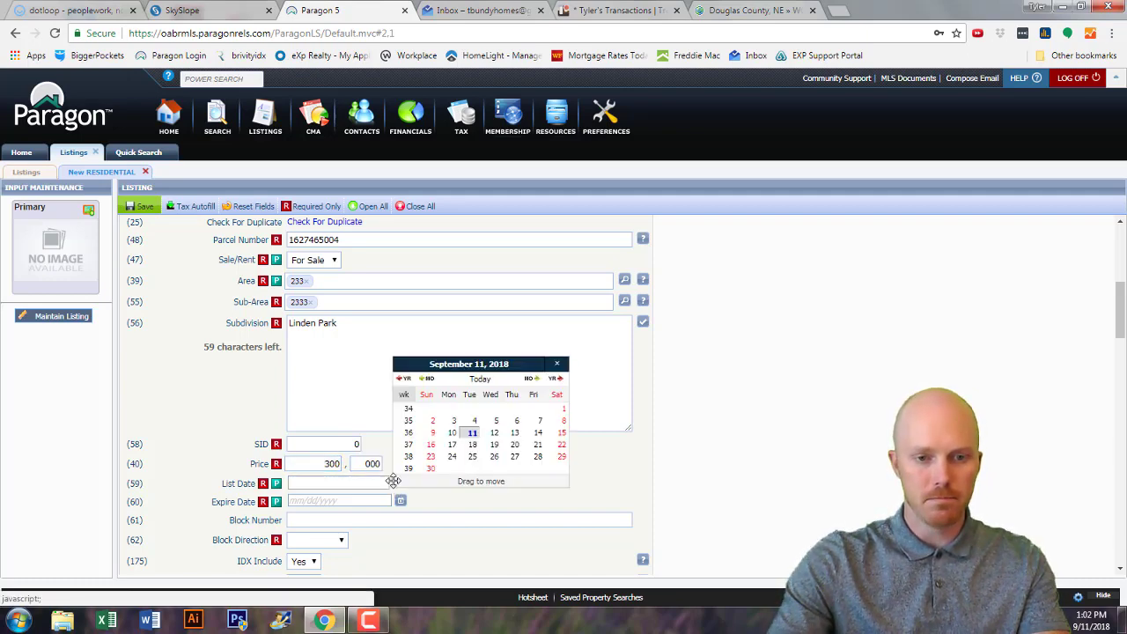
pyautogui.click(472, 433)
pyautogui.click(401, 500)
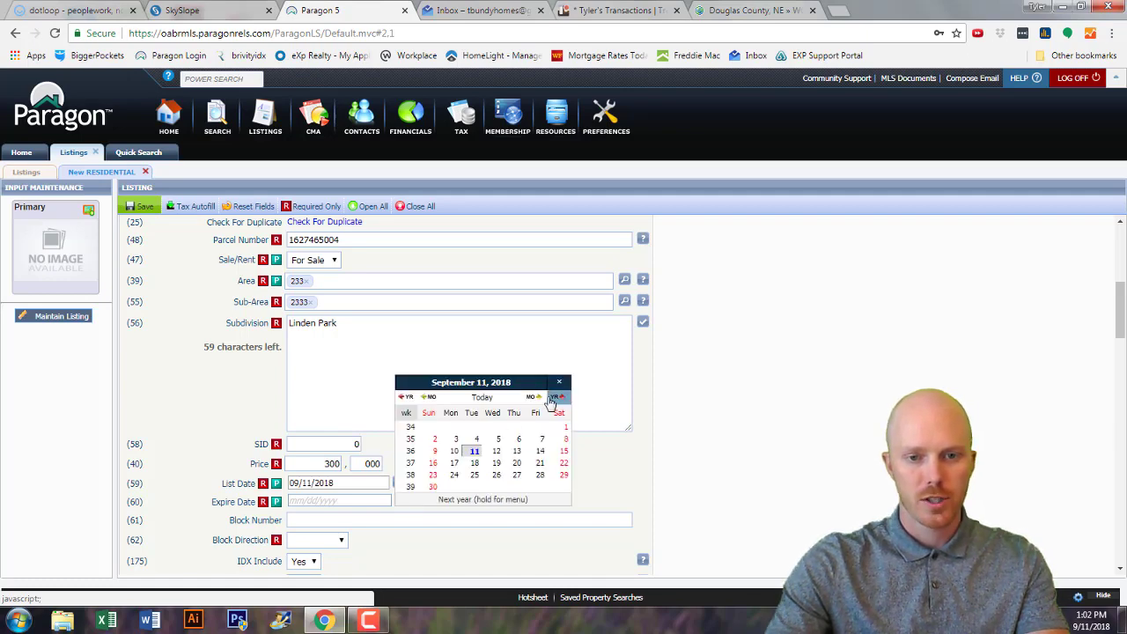
pyautogui.click(537, 397)
pyautogui.click(538, 398)
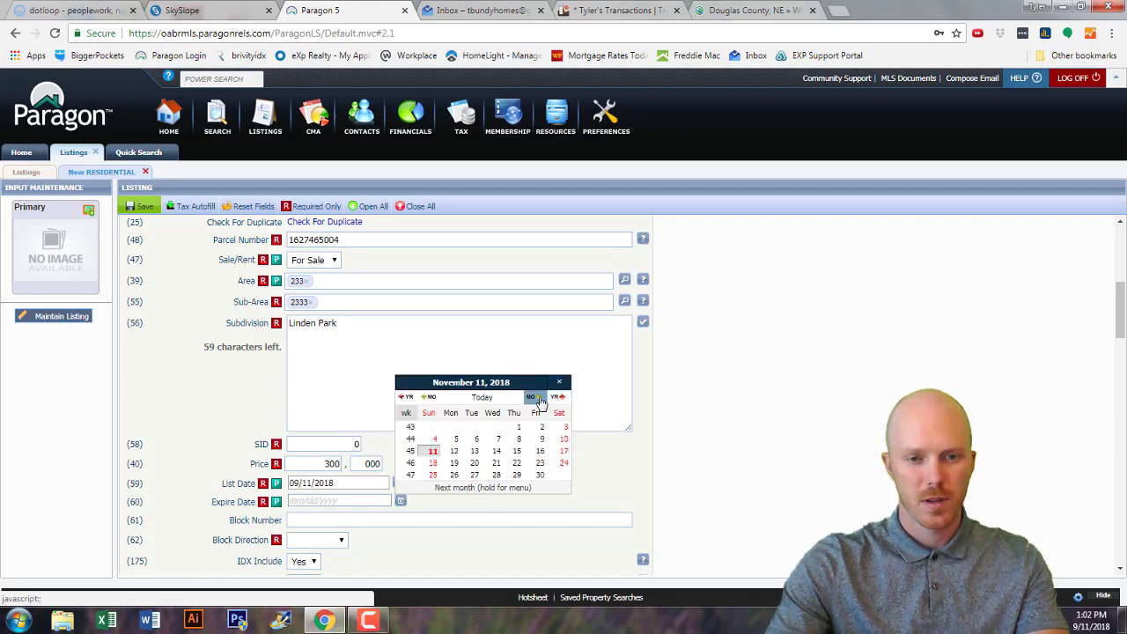
pyautogui.click(538, 398)
pyautogui.click(453, 486)
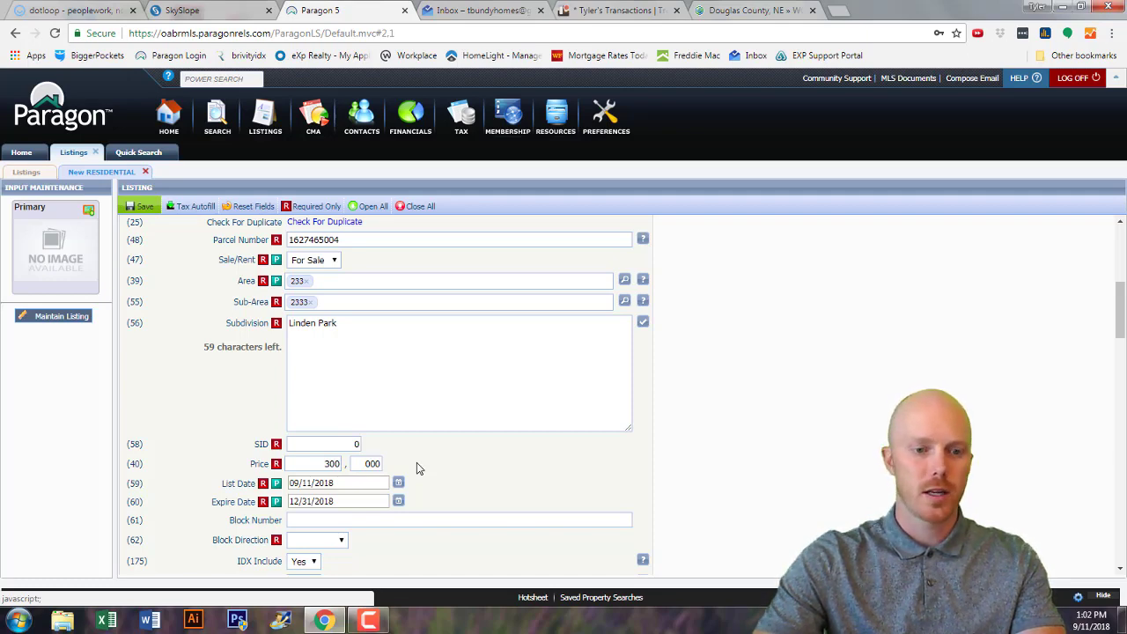
pyautogui.scroll(-1, 416, 462)
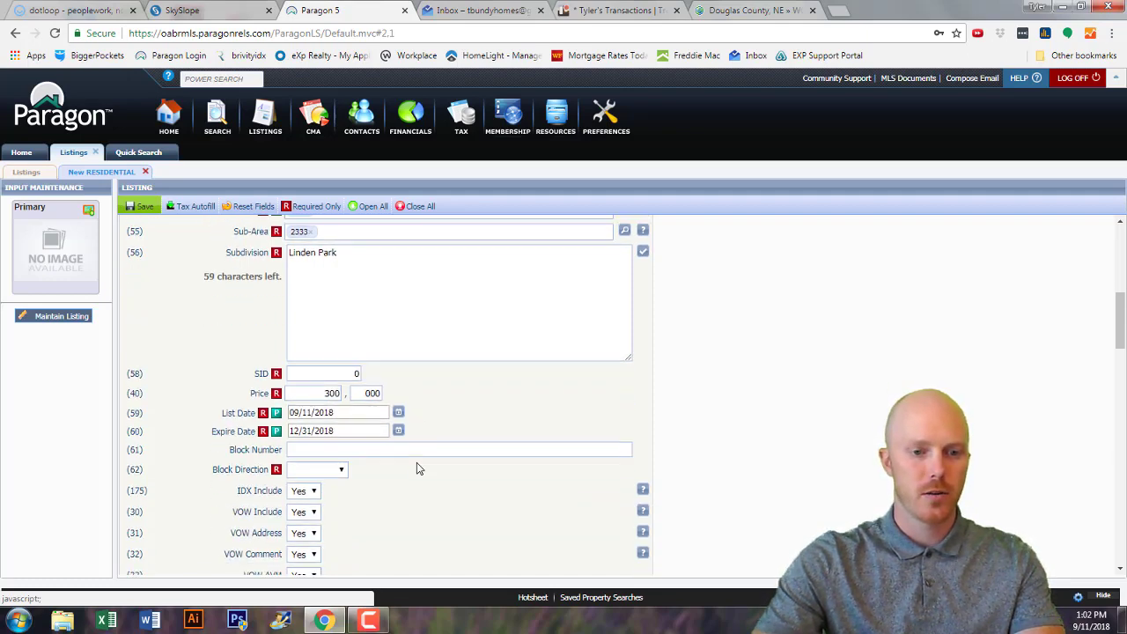
# Step: Choose North for Block Direction, leaving Block Number empty
pyautogui.click(342, 473)
pyautogui.click(342, 473)
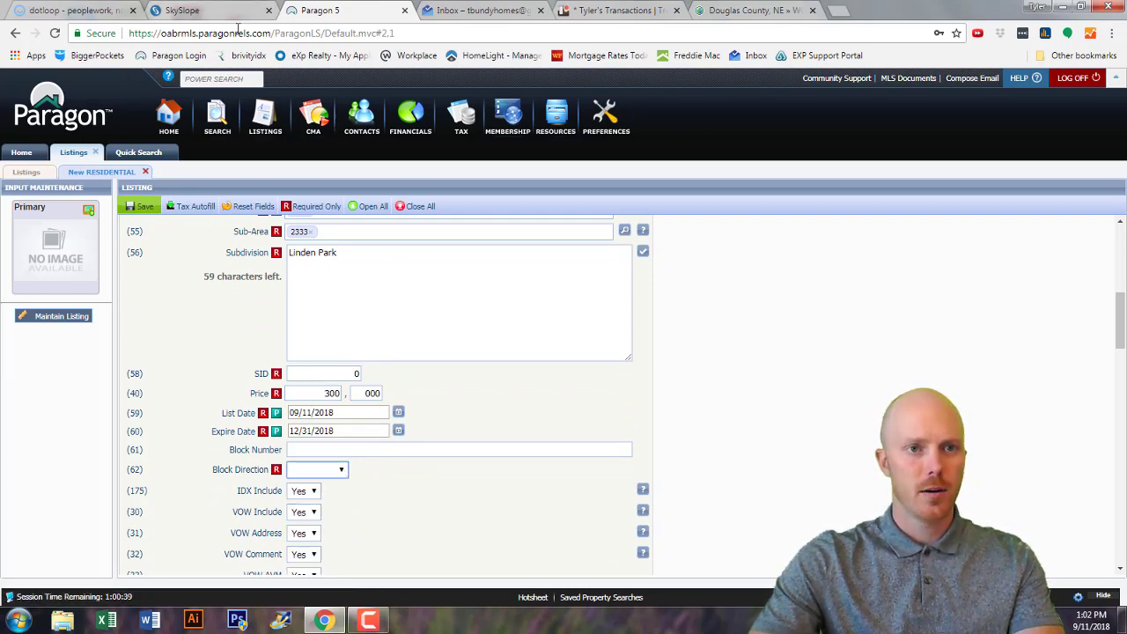
pyautogui.click(138, 152)
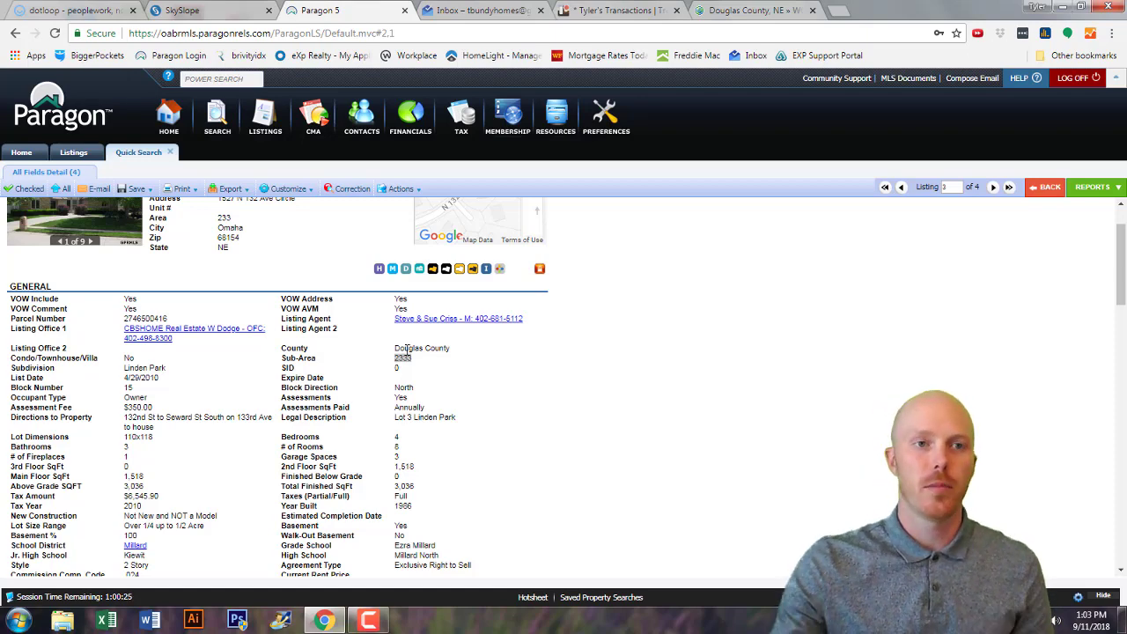
pyautogui.click(74, 153)
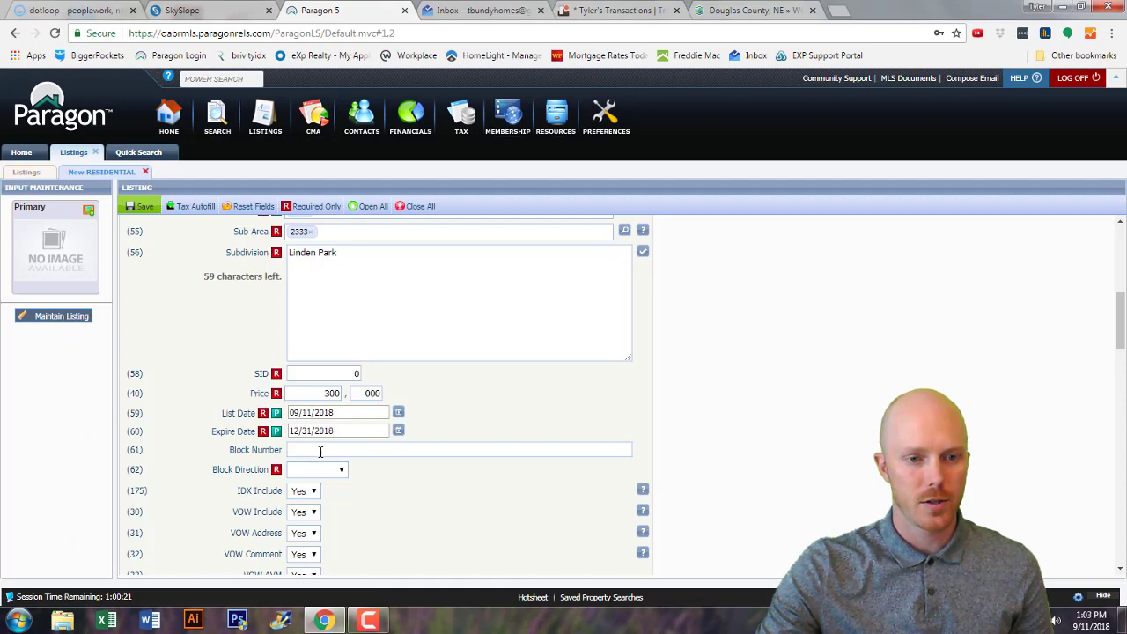
pyautogui.click(324, 450)
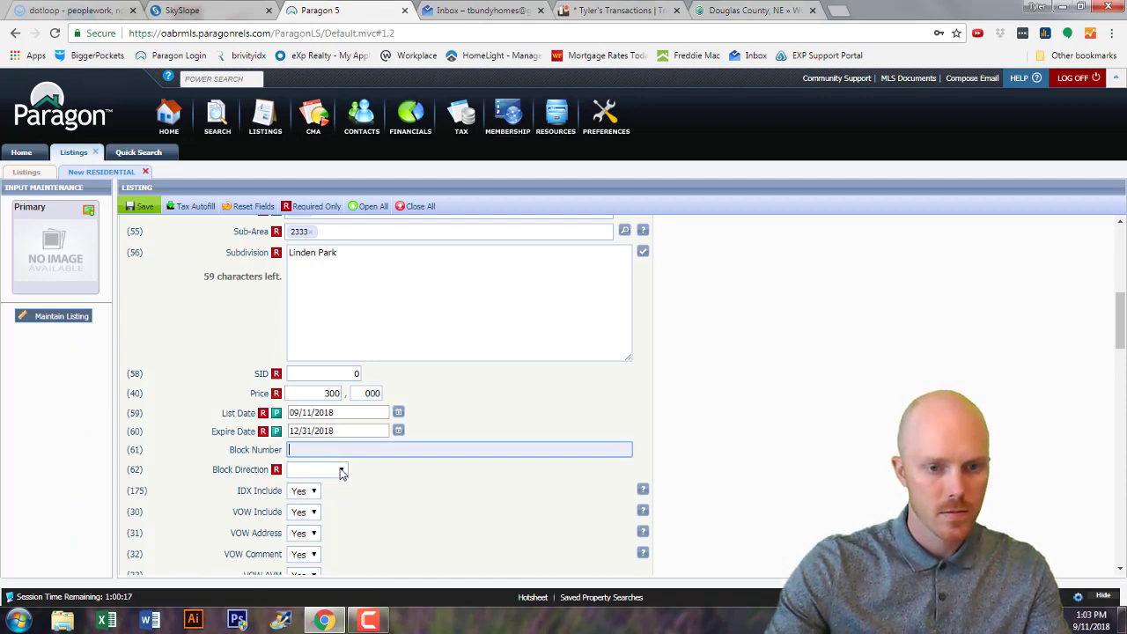
pyautogui.click(341, 469)
pyautogui.click(306, 512)
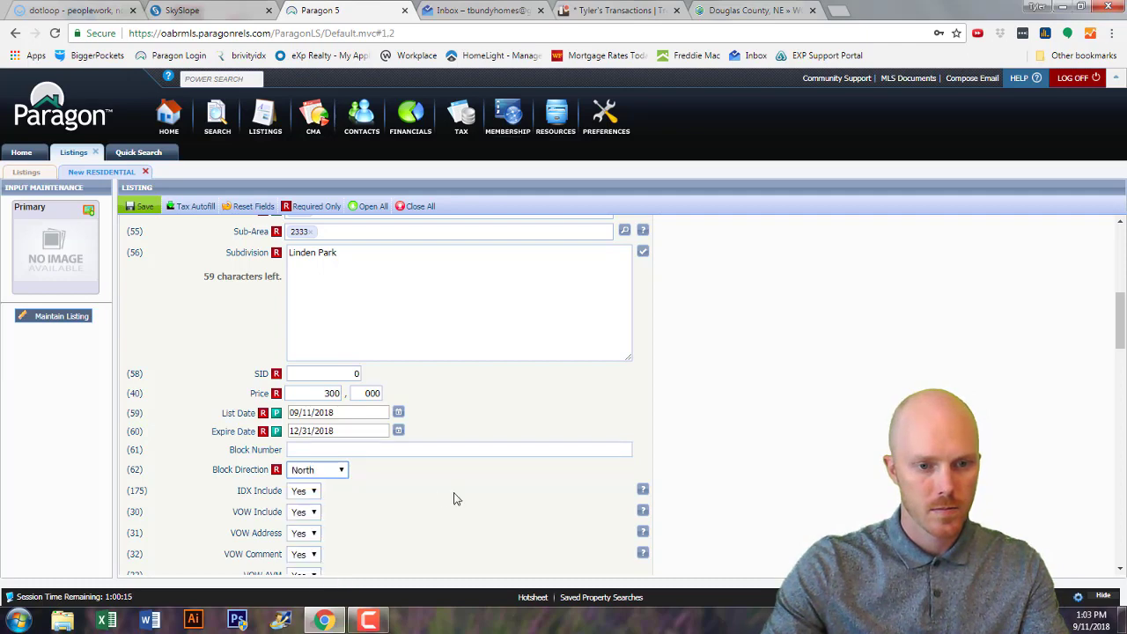
# Step: Set Occupant Type to Vacant and Assessments to Yes
pyautogui.scroll(-3, 458, 493)
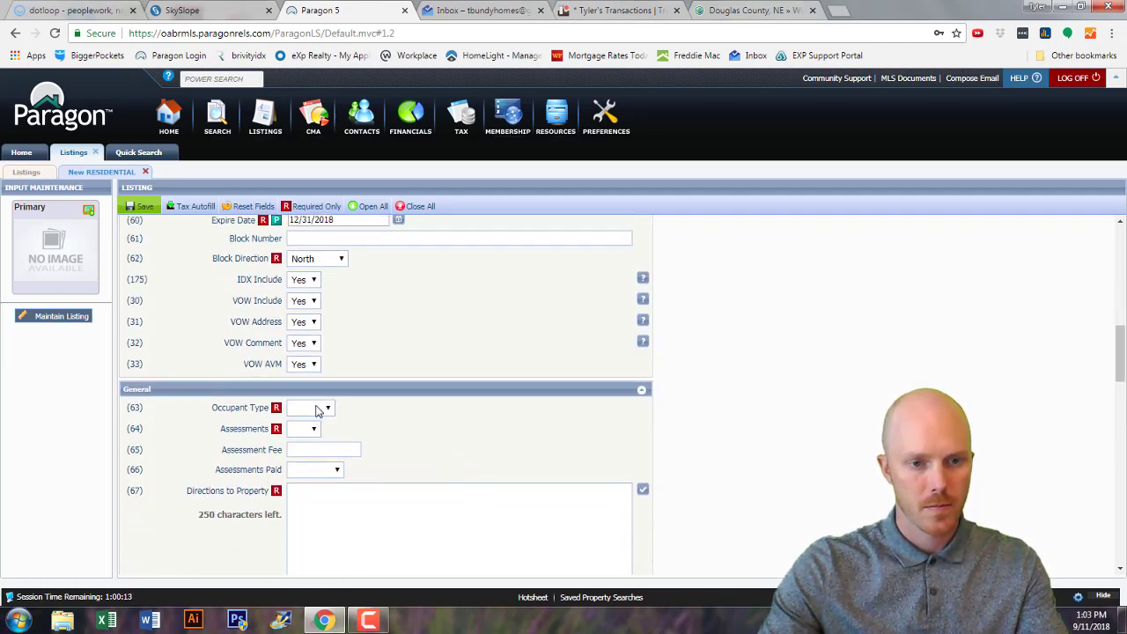
pyautogui.click(320, 409)
pyautogui.click(309, 459)
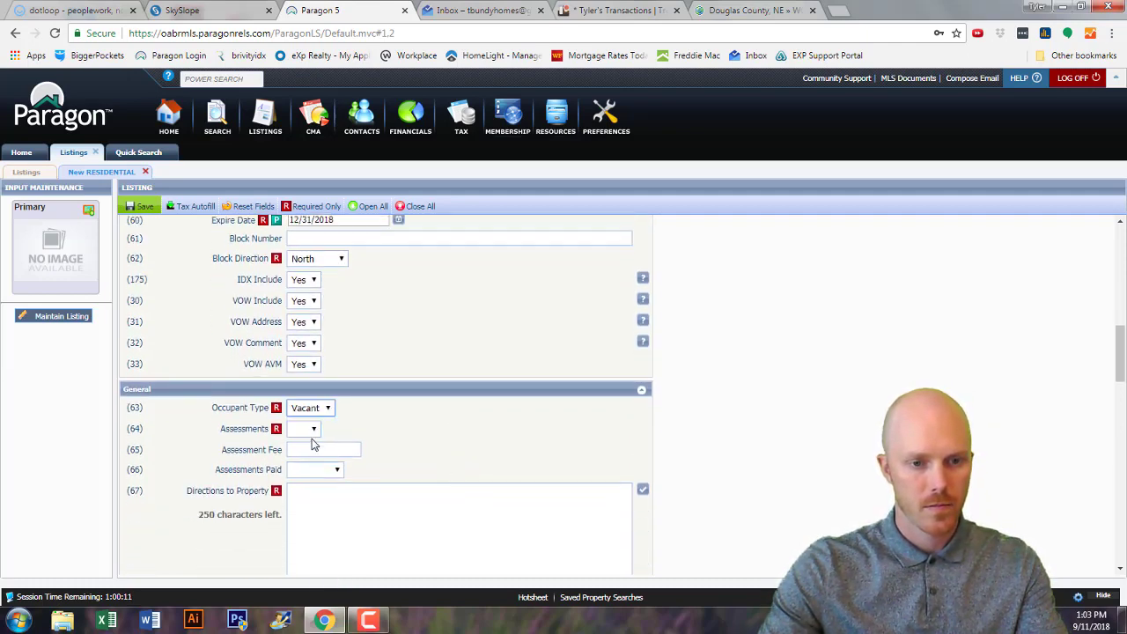
pyautogui.click(313, 429)
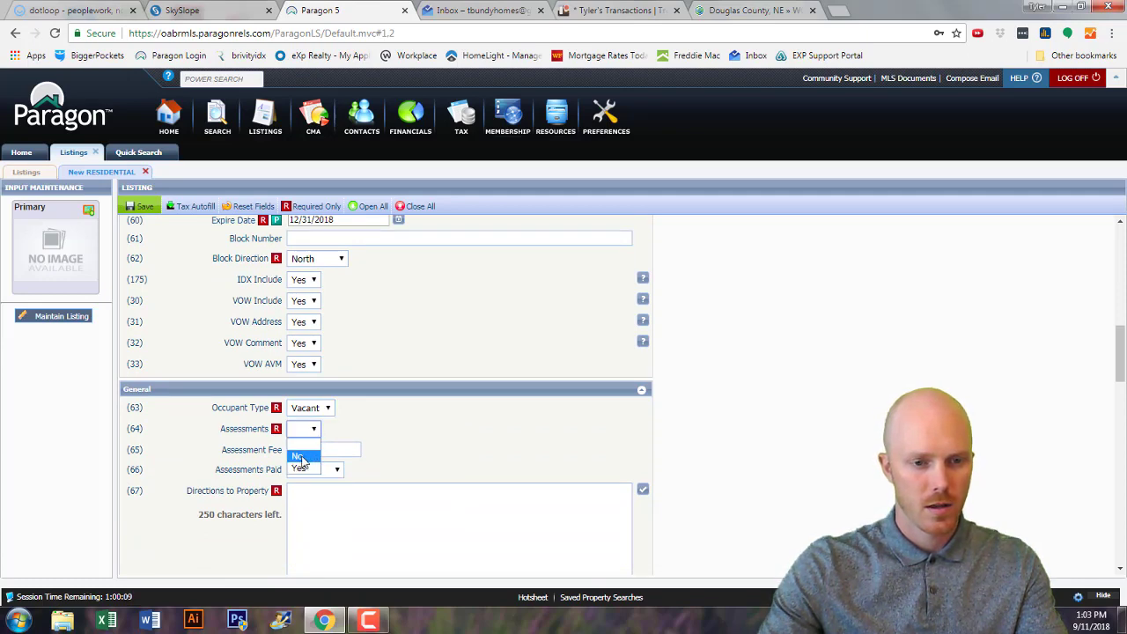
pyautogui.click(300, 457)
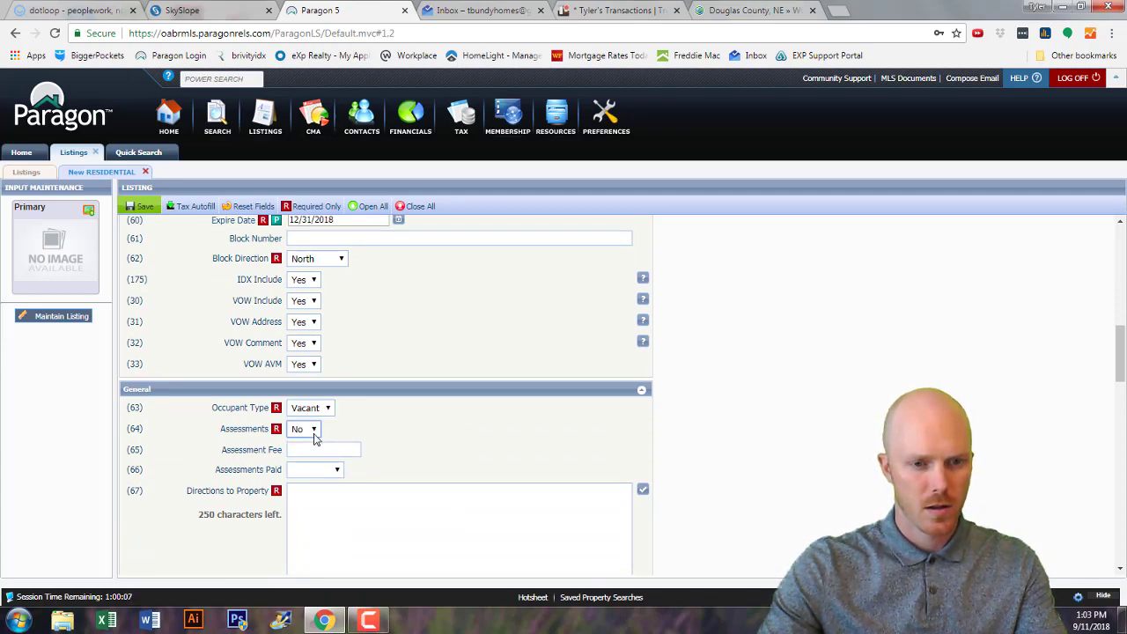
pyautogui.click(145, 151)
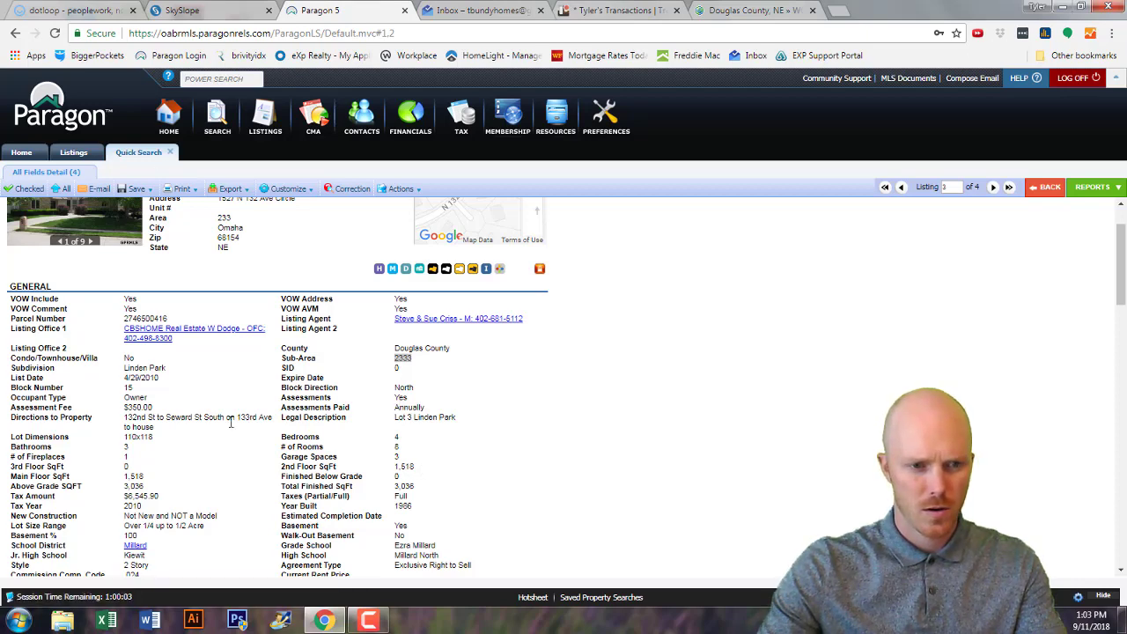
pyautogui.click(75, 152)
pyautogui.click(304, 429)
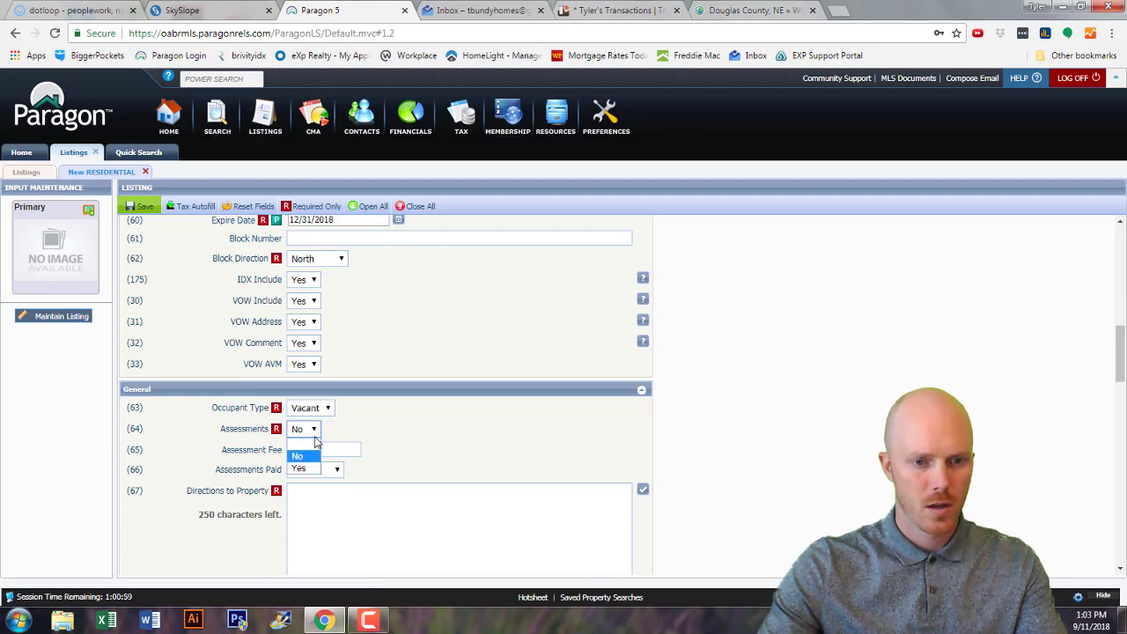
pyautogui.click(302, 467)
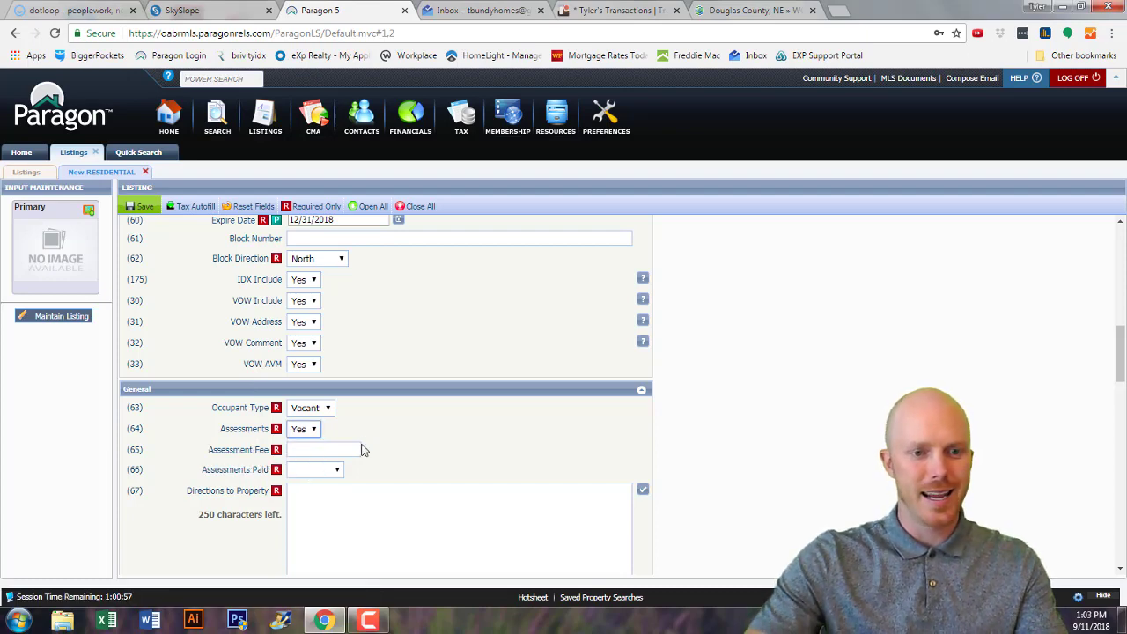
# Step: Enter an assessment fee of 350 and set Assessments Paid to Annually
pyautogui.click(357, 449)
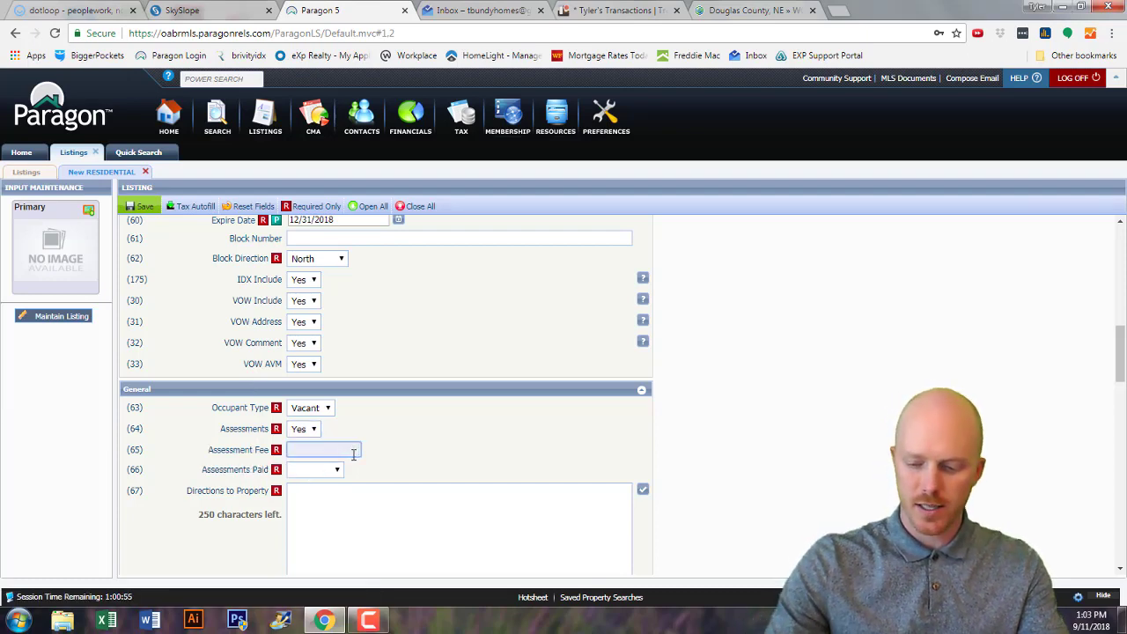
pyautogui.write('350')
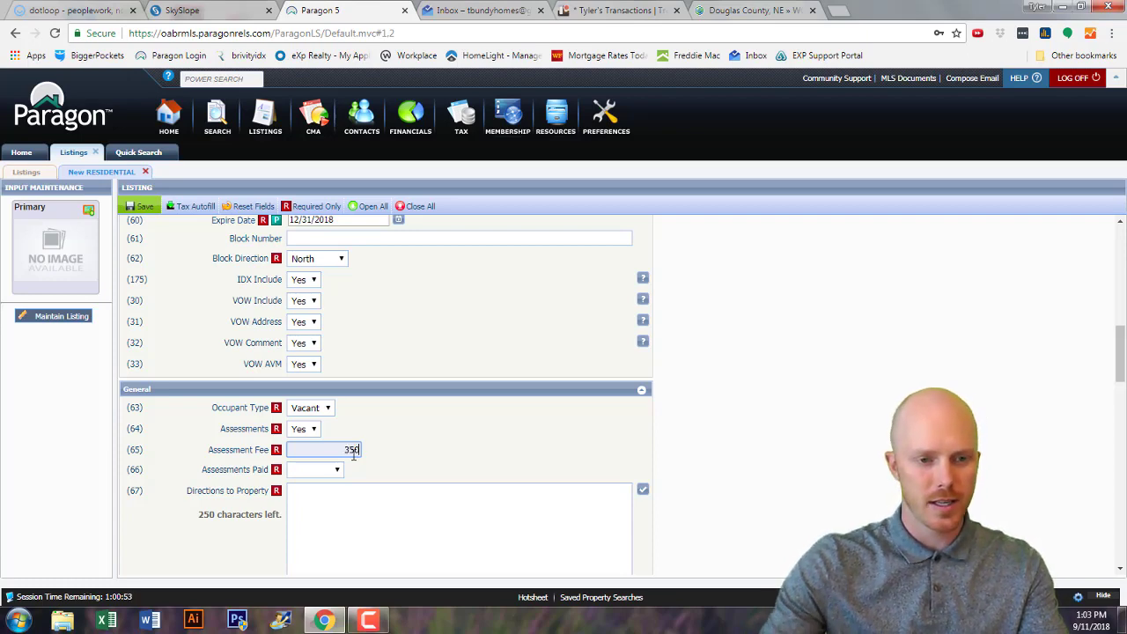
pyautogui.press('Tab')
pyautogui.click(339, 471)
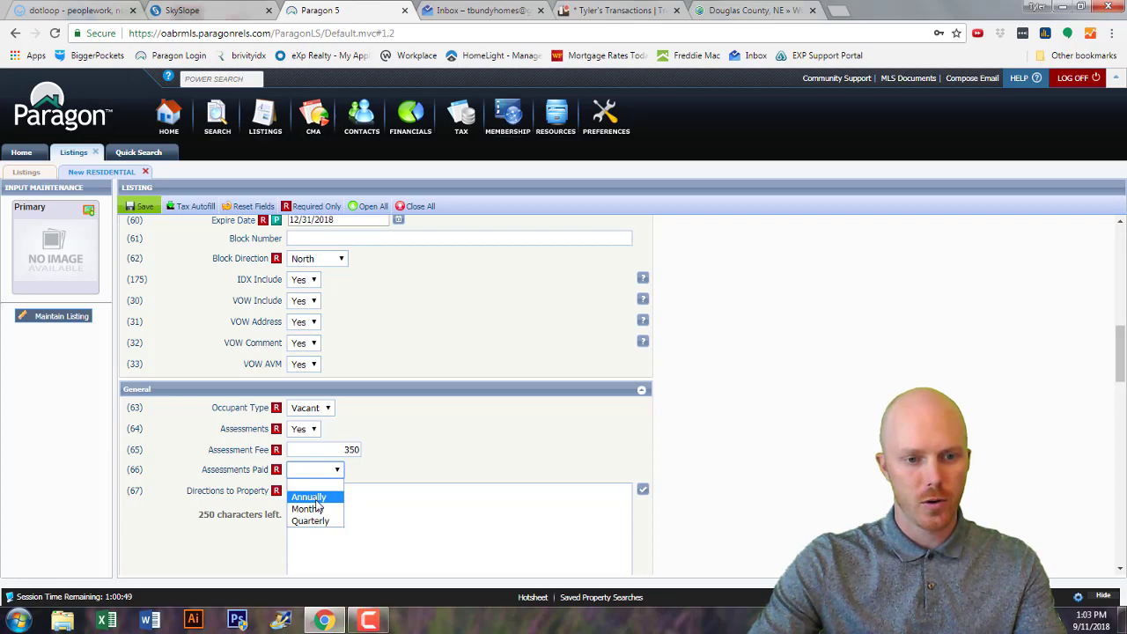
pyautogui.click(317, 498)
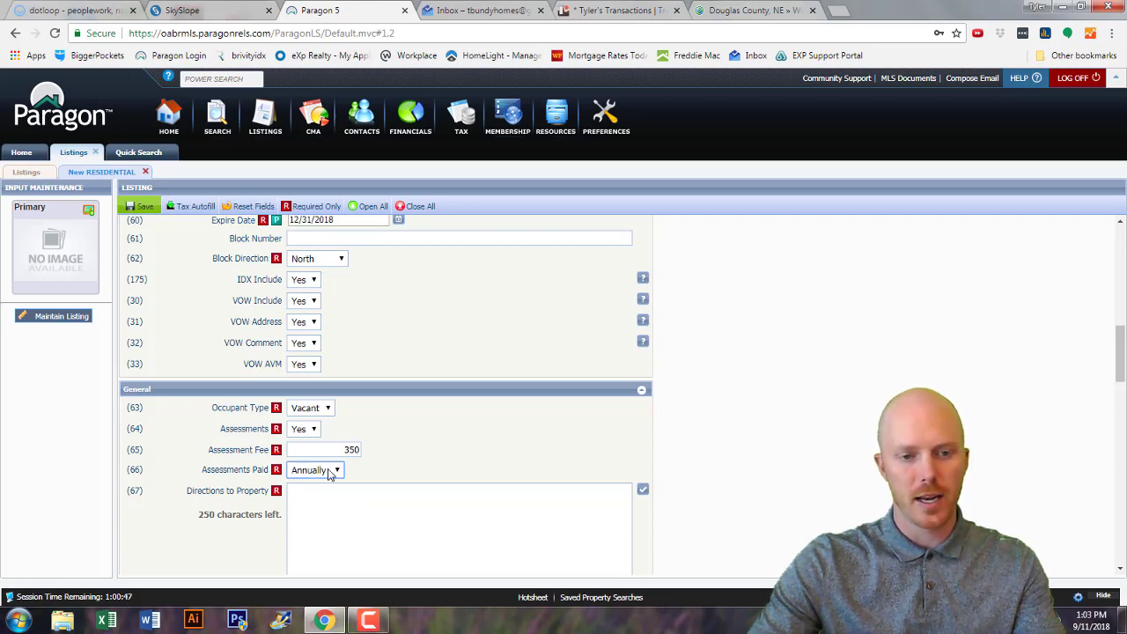
pyautogui.scroll(10, 333, 473)
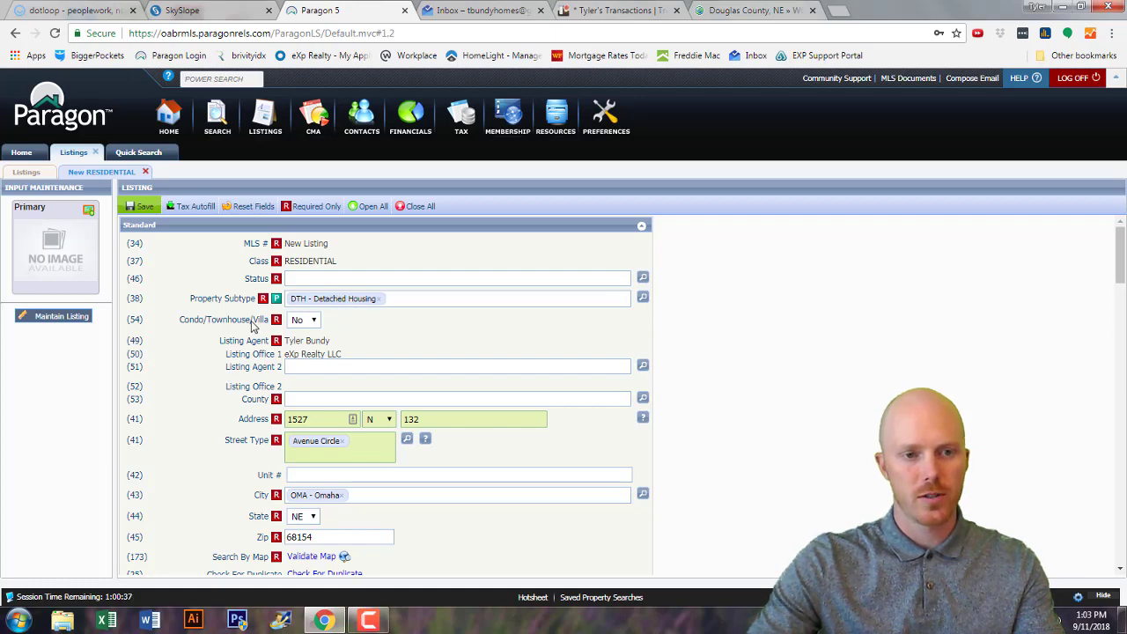
pyautogui.scroll(-5, 271, 350)
pyautogui.scroll(-3, 281, 361)
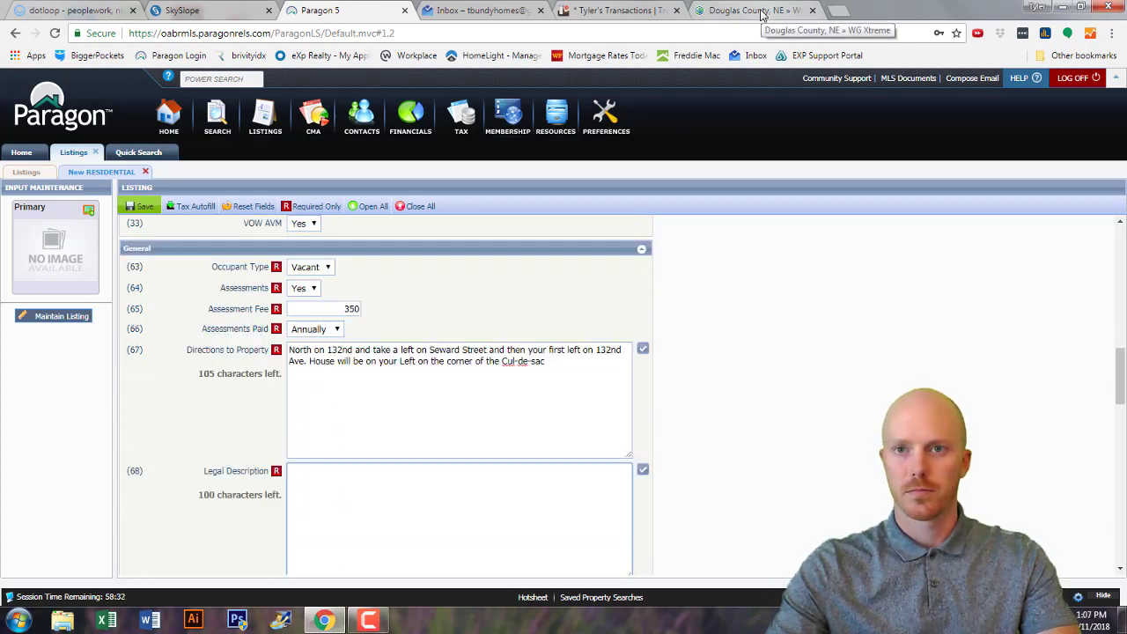
# Step: Copy the legal description LINDEN PARK LOT 3 BLOCK 0 IRREG from the county parcel report
pyautogui.scroll(-1, 346, 472)
pyautogui.scroll(-1, 346, 472)
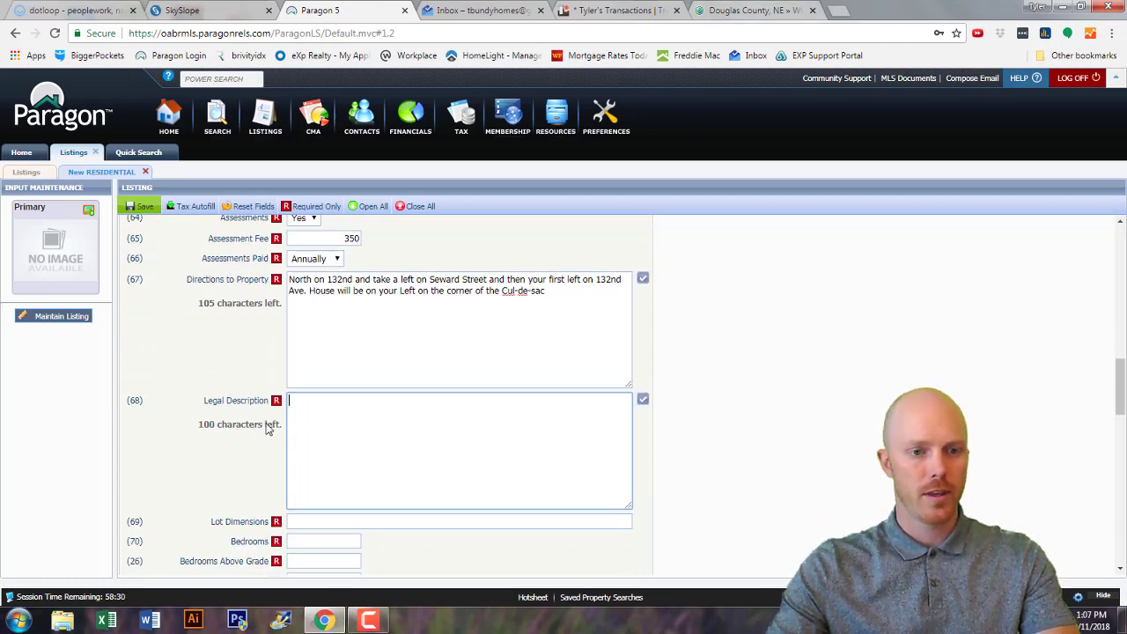
pyautogui.click(744, 11)
pyautogui.moveTo(568, 415); pyautogui.dragTo(320, 419)
pyautogui.hotkey('ctrl', 'c')
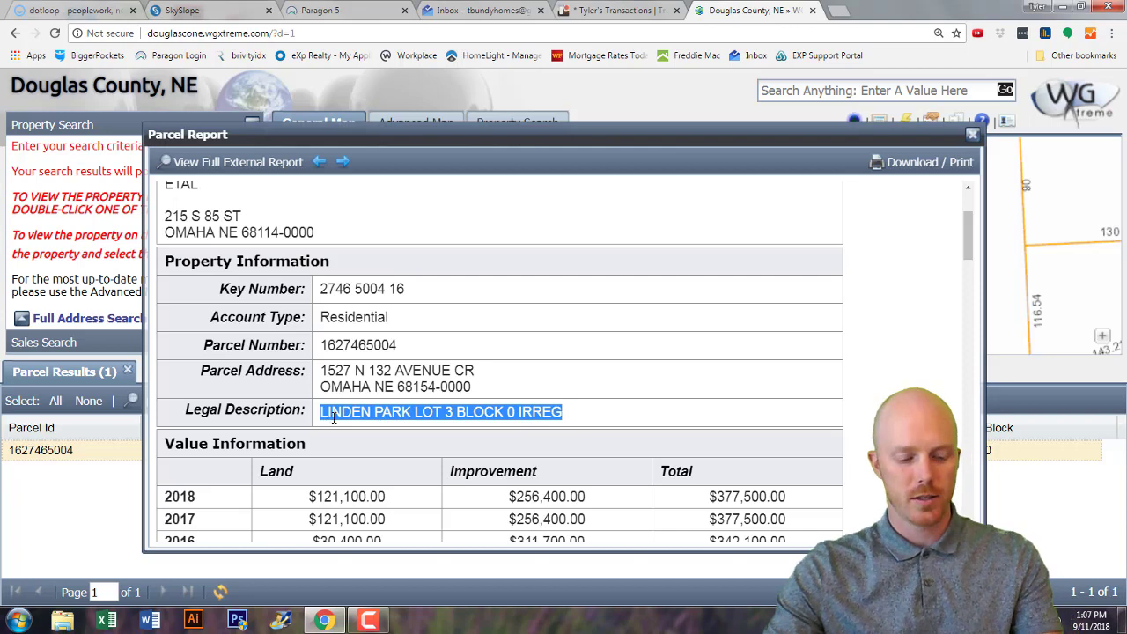
pyautogui.click(619, 10)
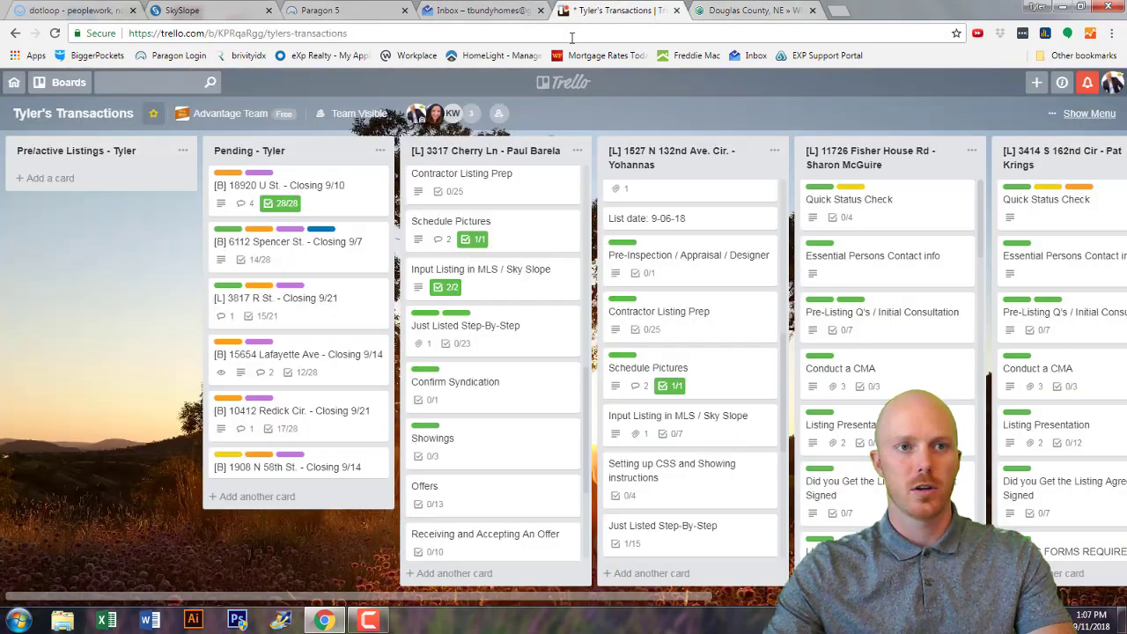
pyautogui.click(746, 12)
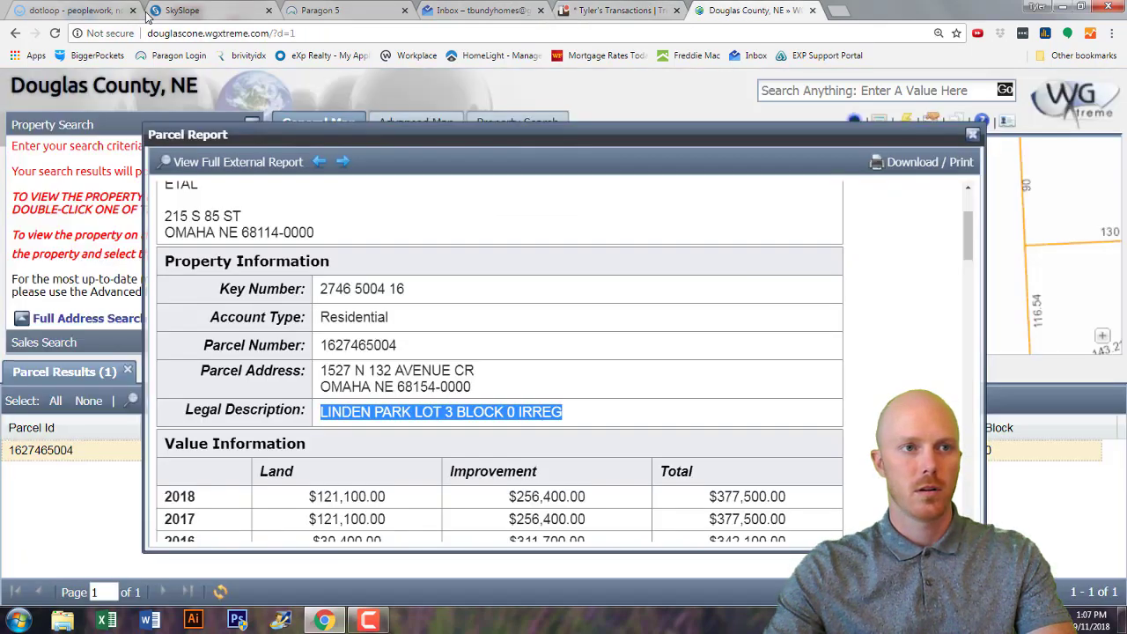
# Step: Paste the copied legal description into the listing's Legal Description box
pyautogui.click(304, 11)
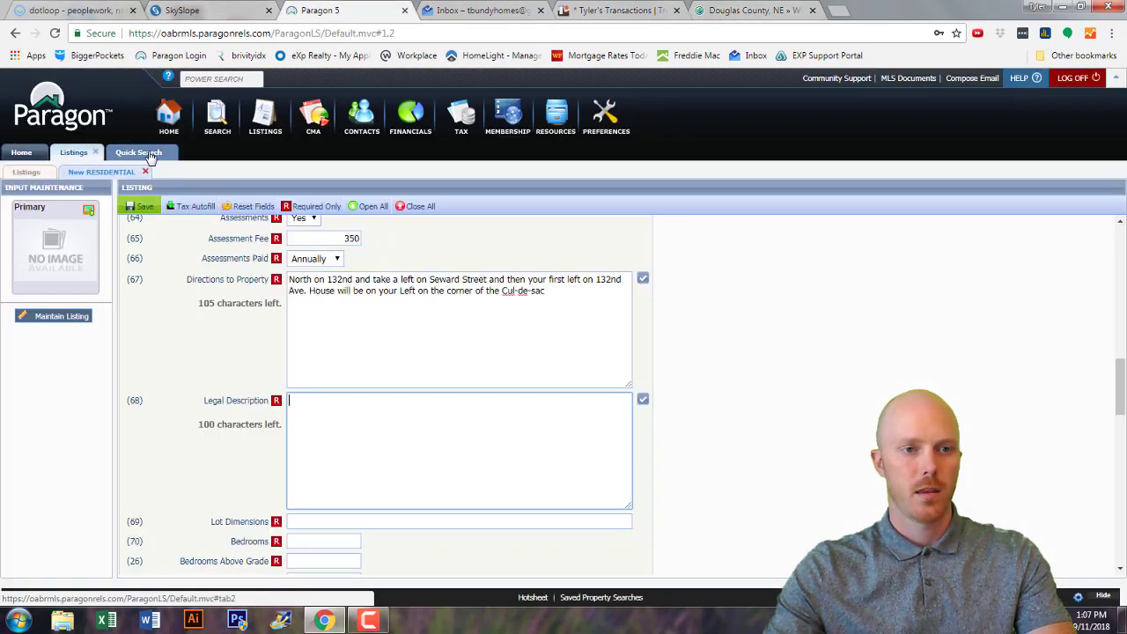
pyautogui.click(141, 153)
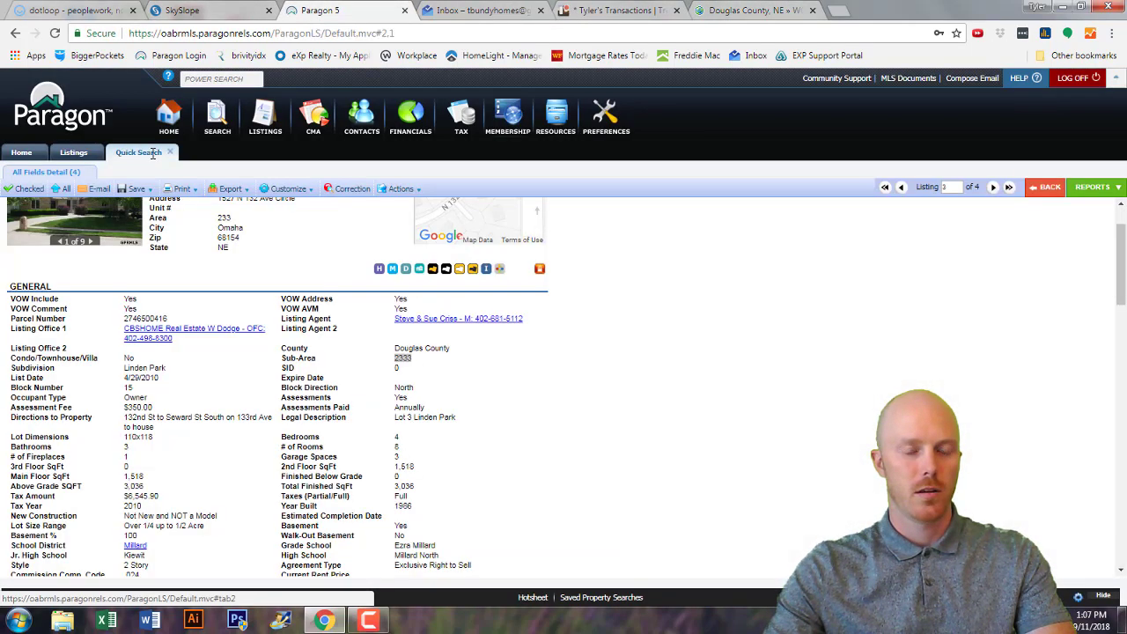
pyautogui.click(74, 153)
pyautogui.click(370, 407)
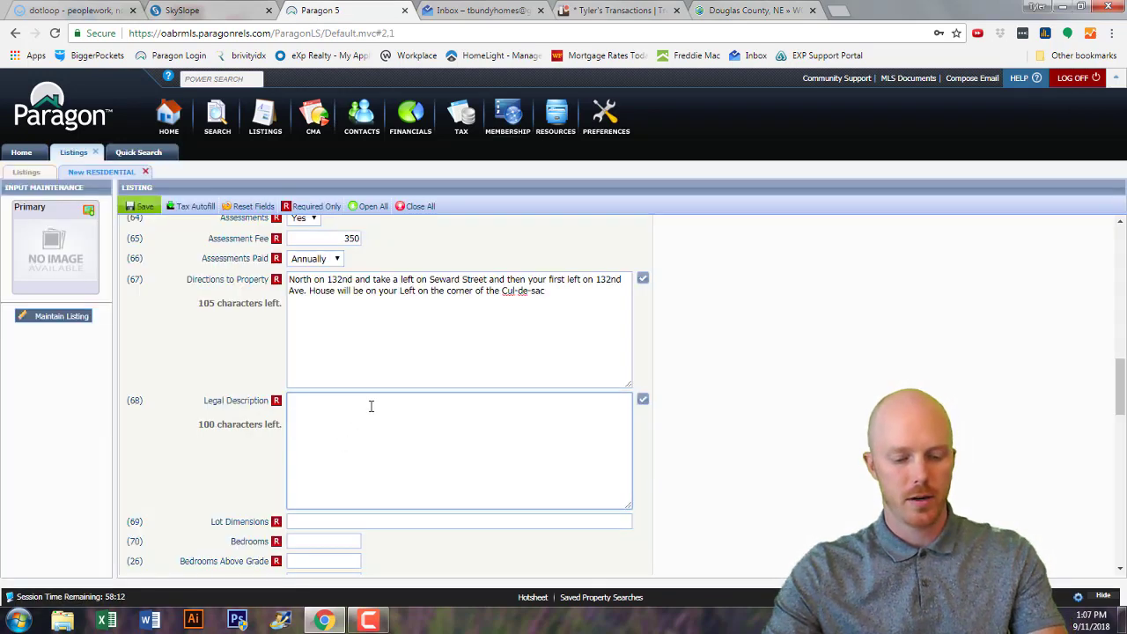
pyautogui.hotkey('ctrl', 'v')
pyautogui.scroll(-2, 352, 397)
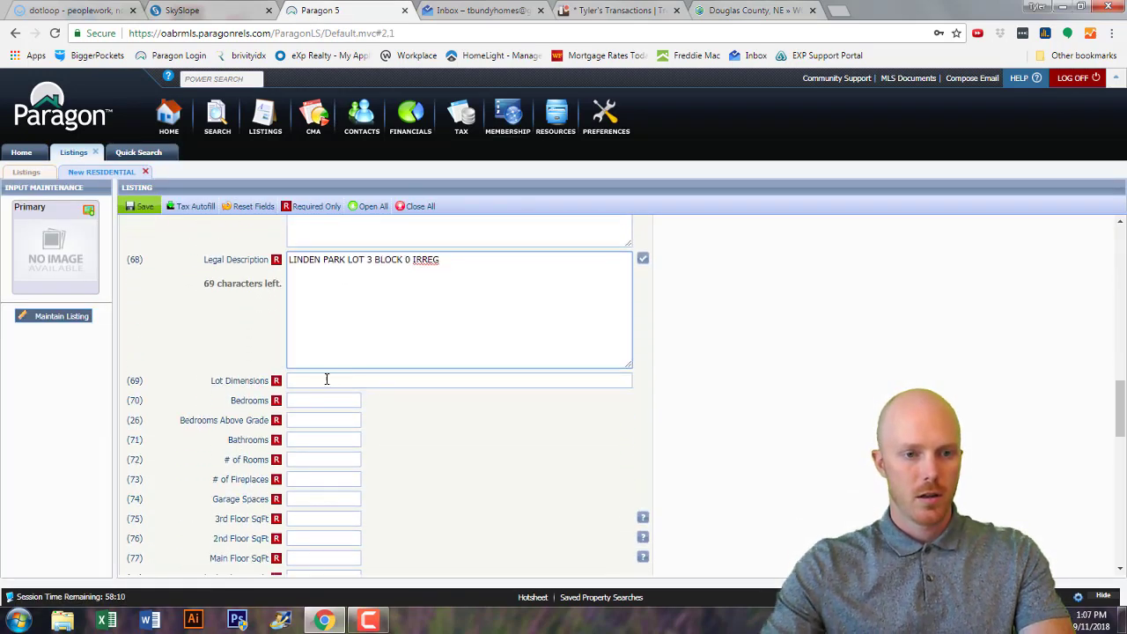
# Step: Enter lot dimensions 110x118, taken from the reference listing
pyautogui.click(328, 380)
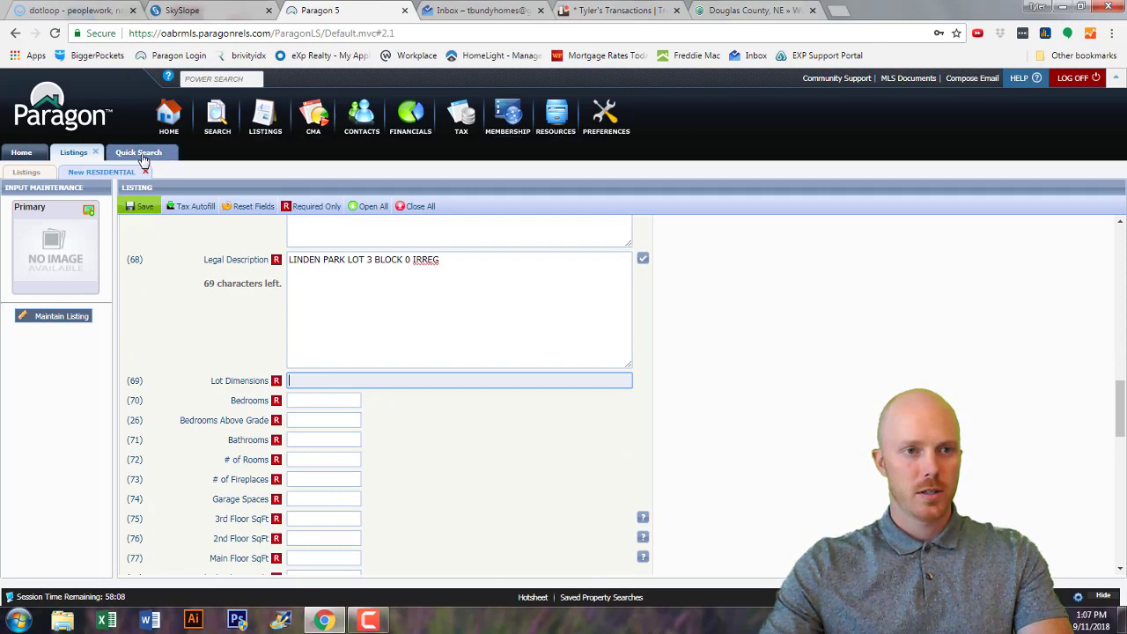
pyautogui.click(138, 152)
pyautogui.scroll(-3, 317, 328)
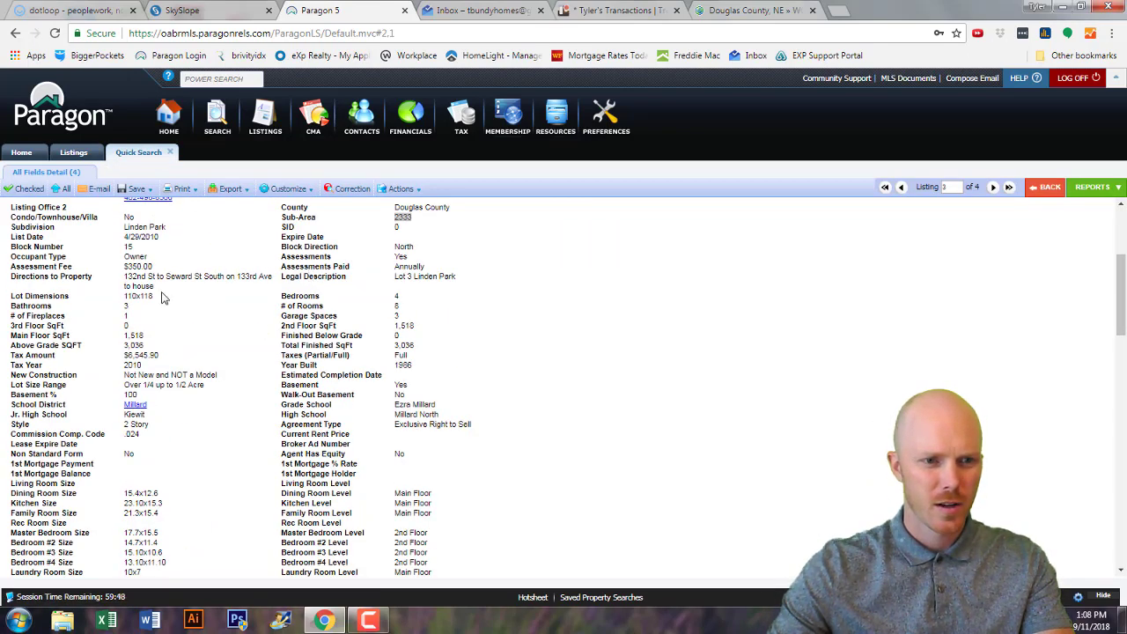
pyautogui.doubleClick(154, 302)
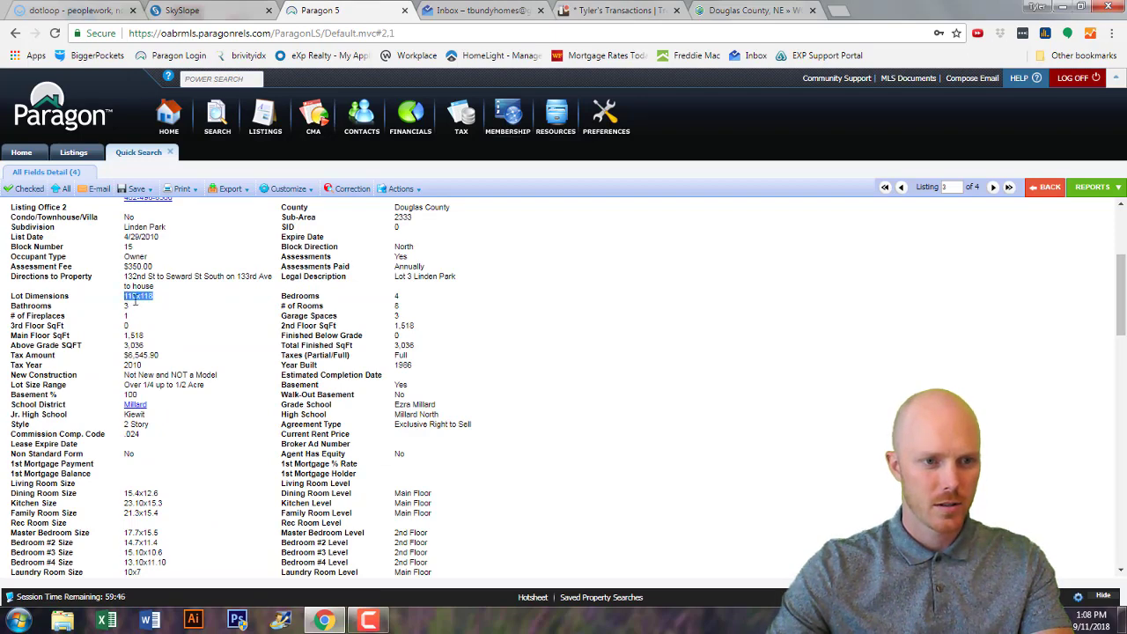
pyautogui.rightClick(135, 300)
pyautogui.click(184, 309)
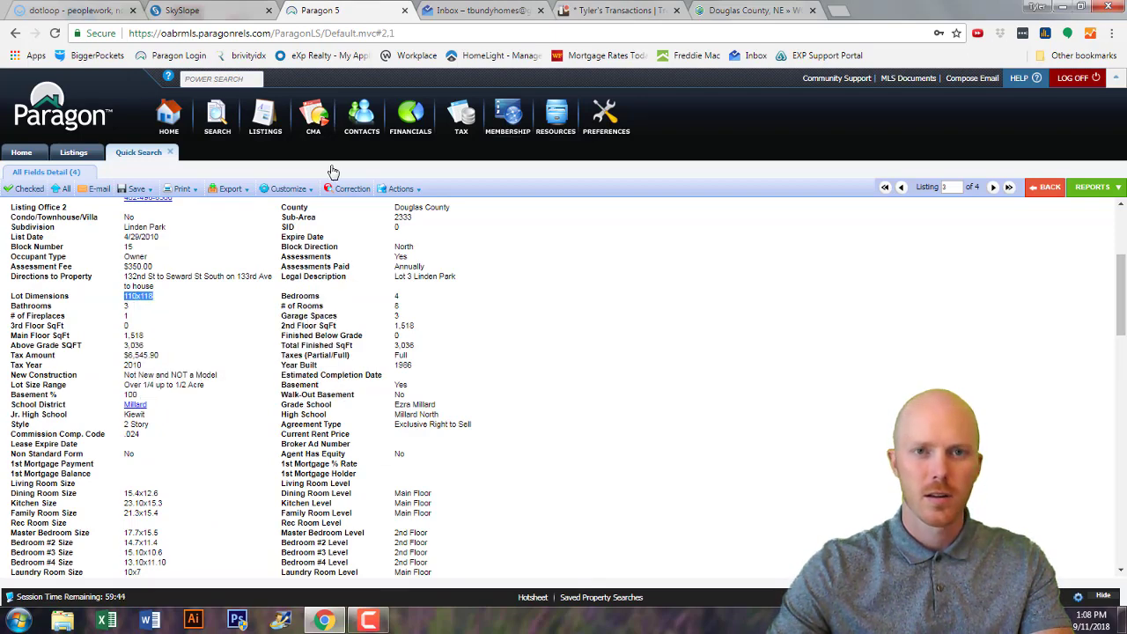
pyautogui.click(74, 153)
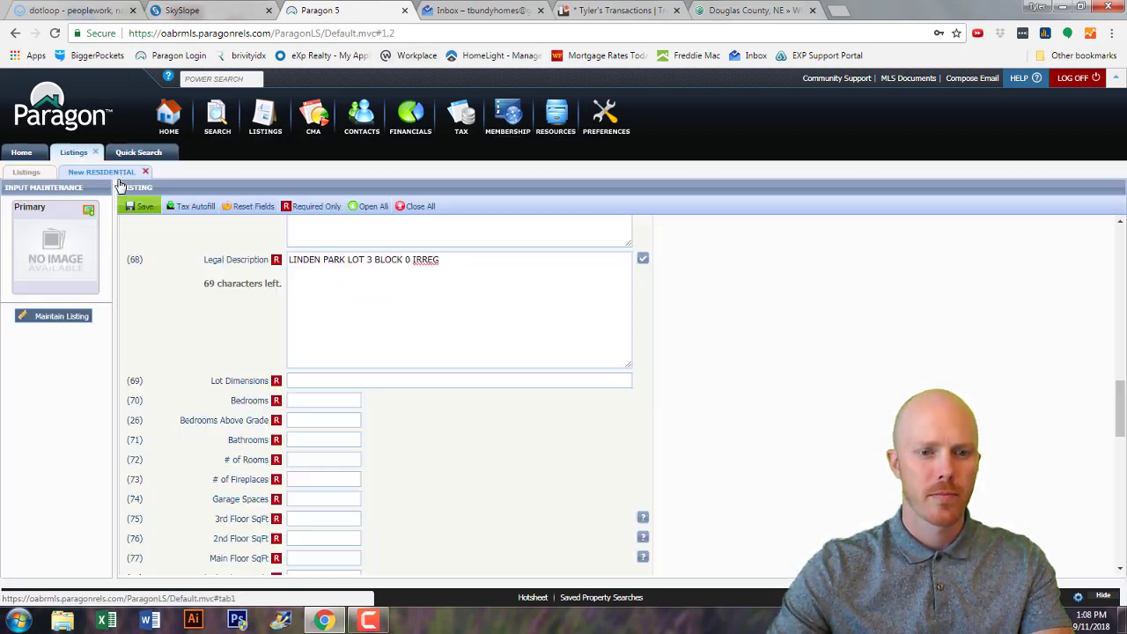
pyautogui.click(313, 380)
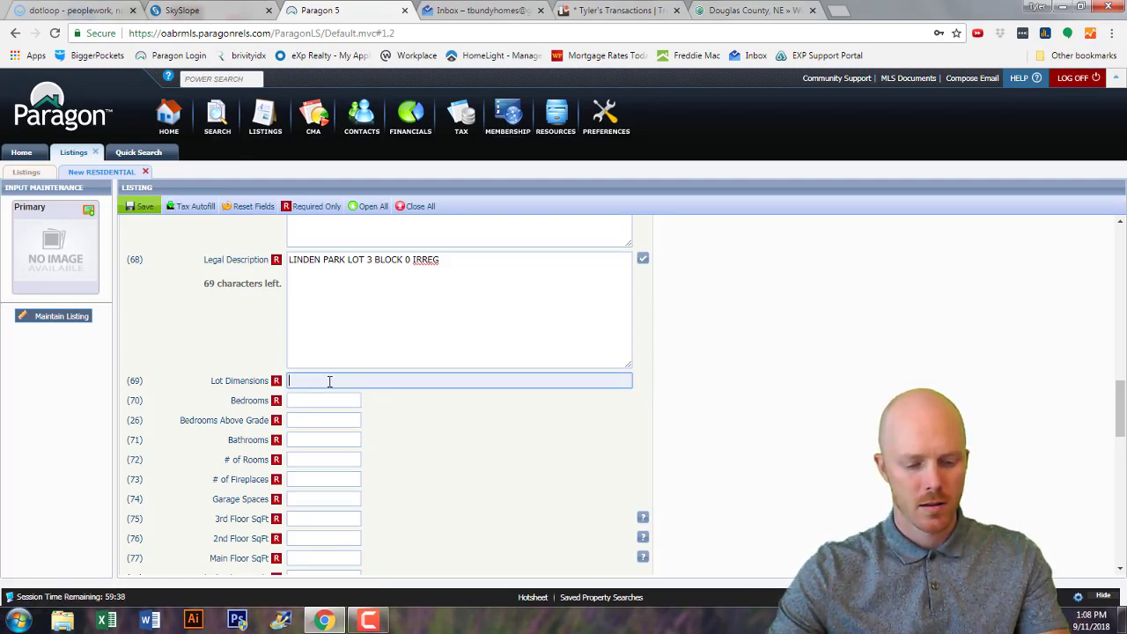
pyautogui.write('110x118')
# Step: Set Bedrooms Above Grade to 4
pyautogui.click(322, 402)
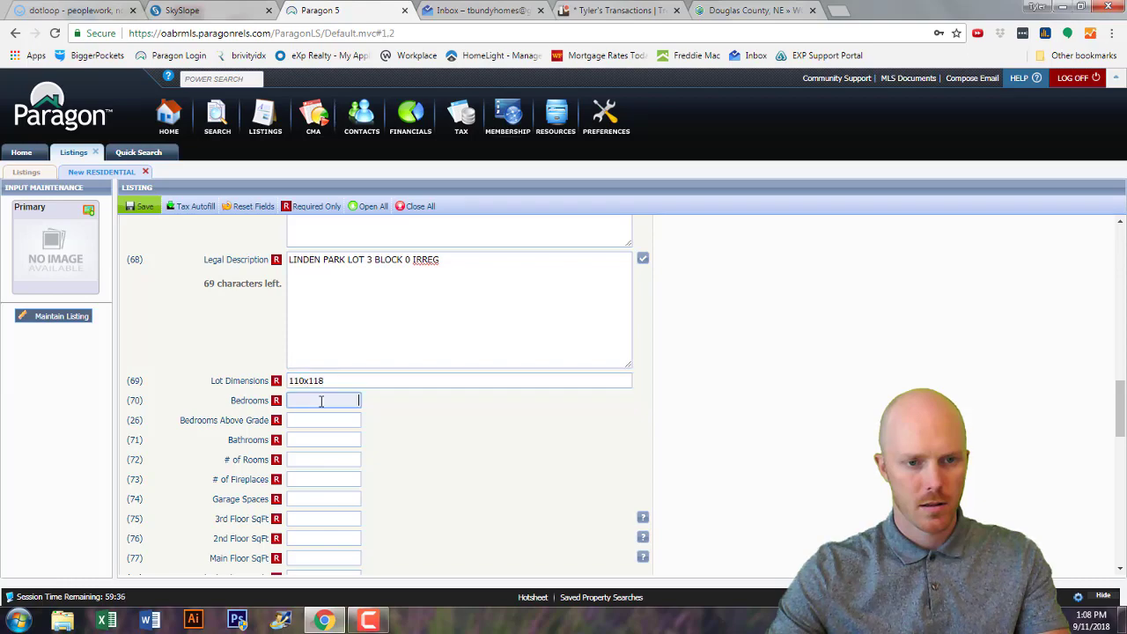
pyautogui.click(150, 156)
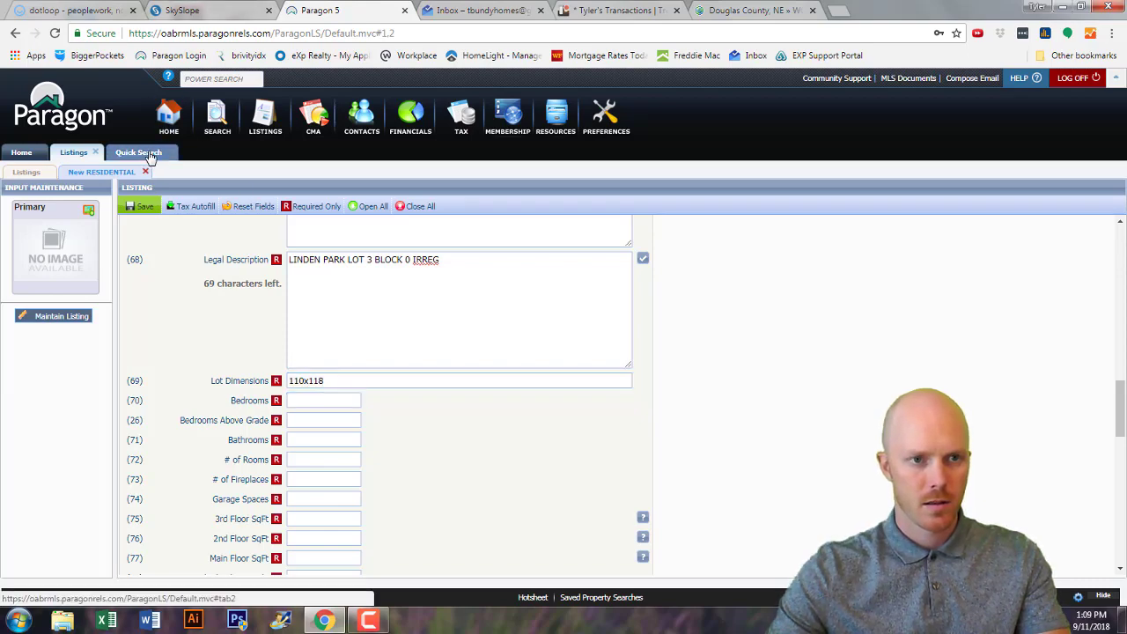
pyautogui.scroll(3, 249, 241)
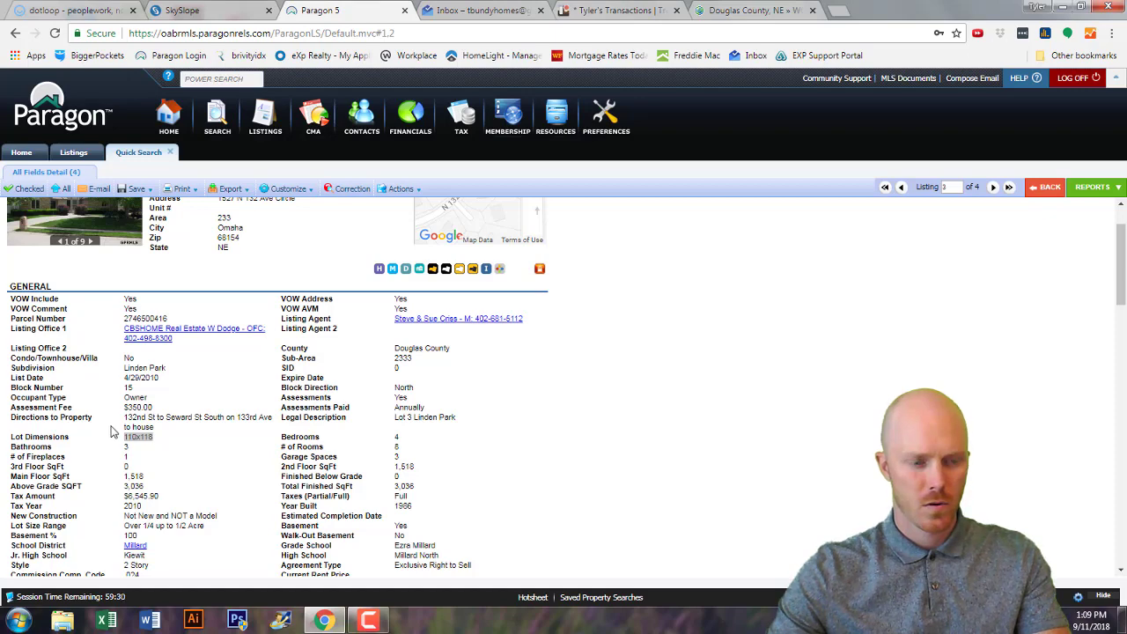
pyautogui.click(75, 152)
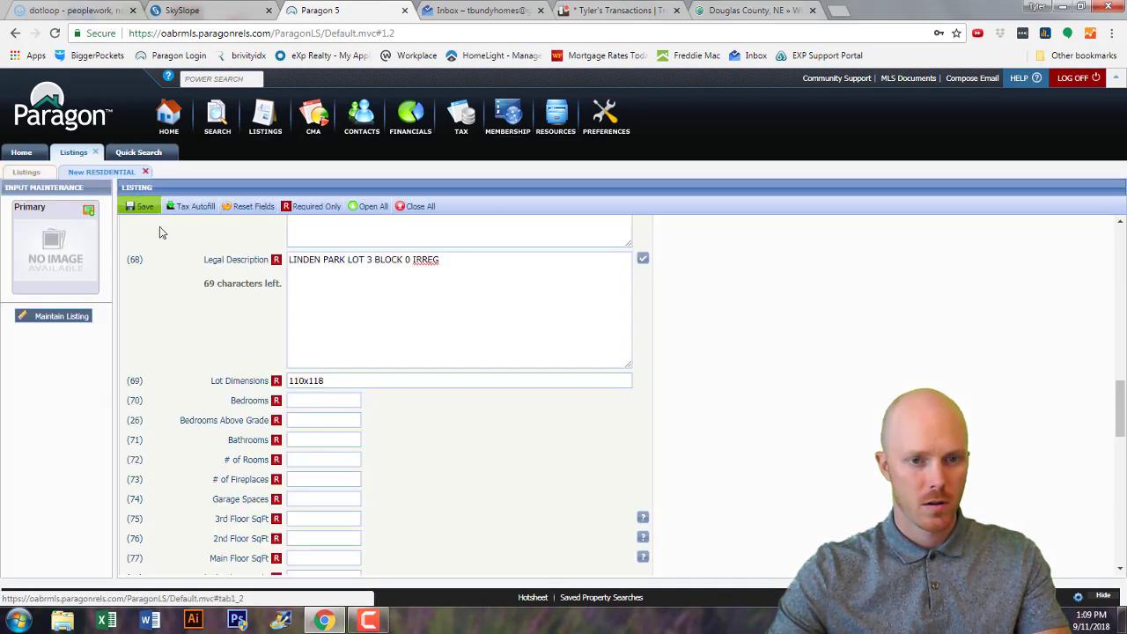
pyautogui.click(295, 399)
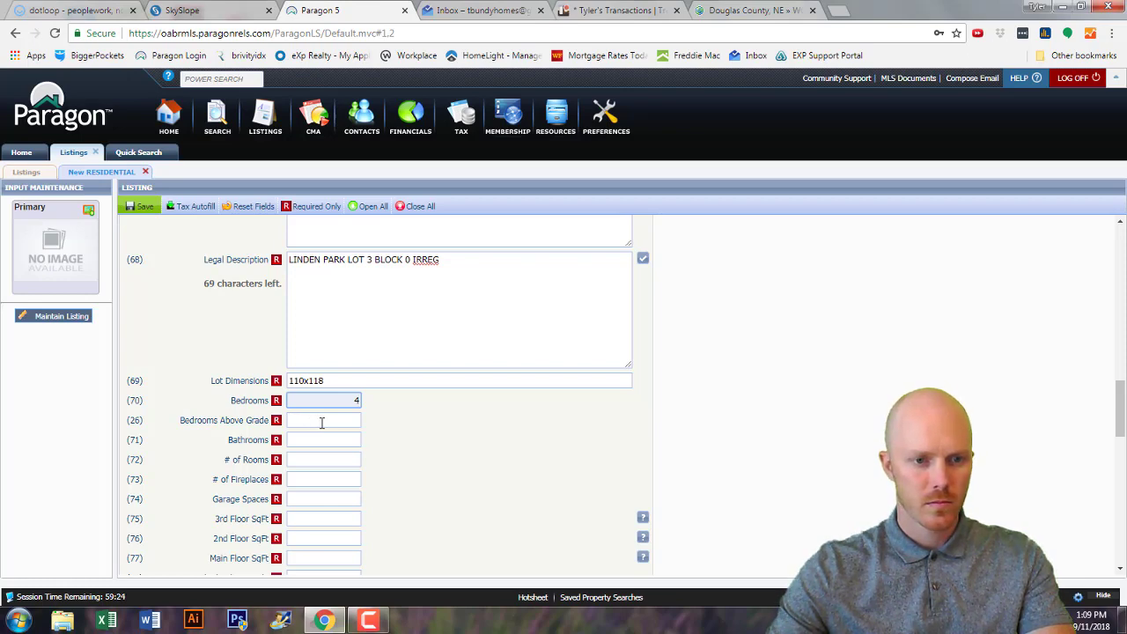
pyautogui.click(321, 423)
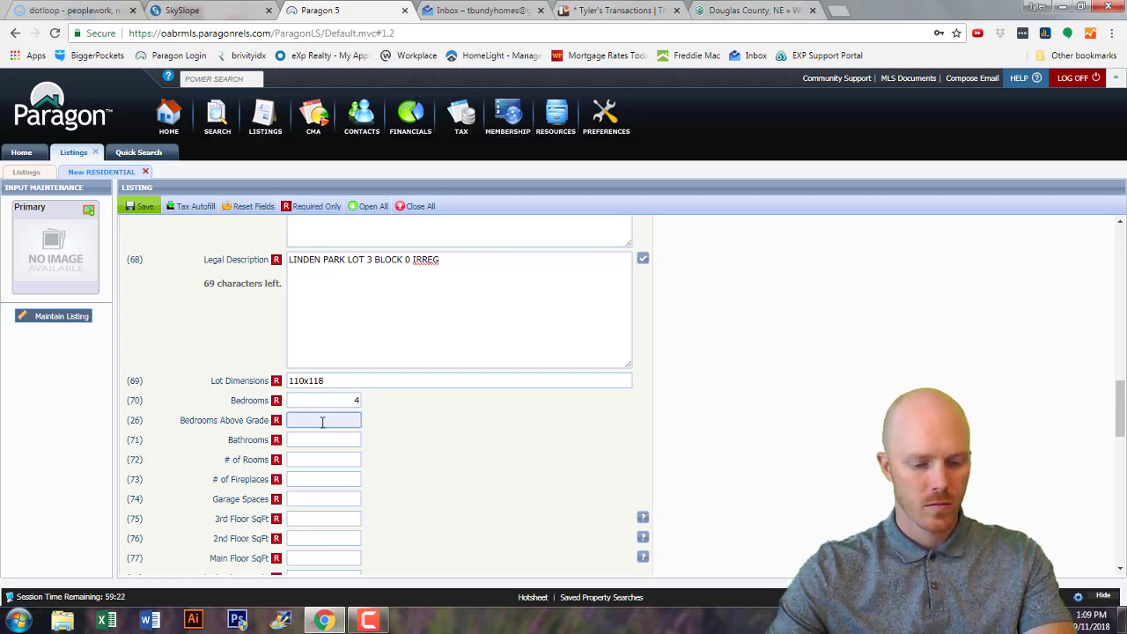
pyautogui.write('4')
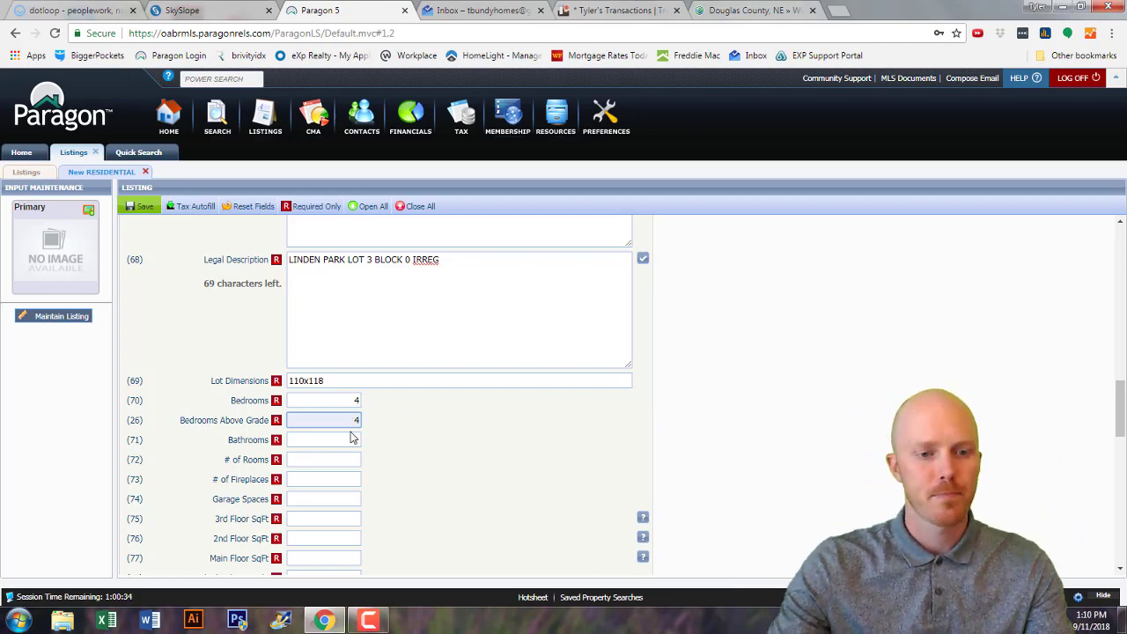
# Step: Enter 8 rooms, 1 fireplace and 3 garage spaces
pyautogui.click(139, 153)
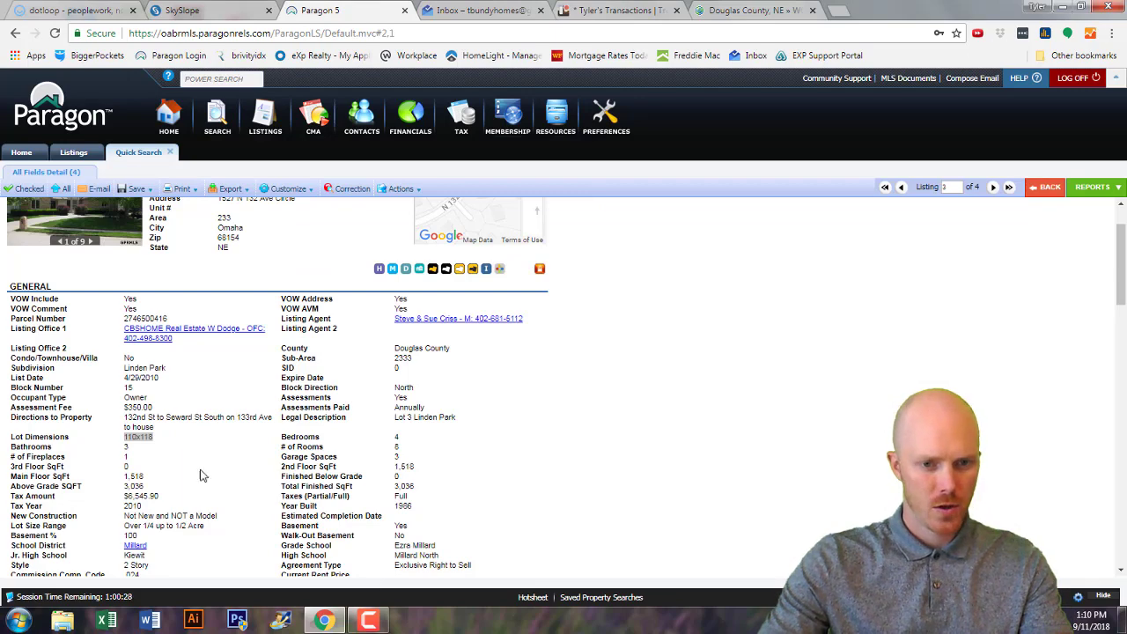
pyautogui.click(74, 152)
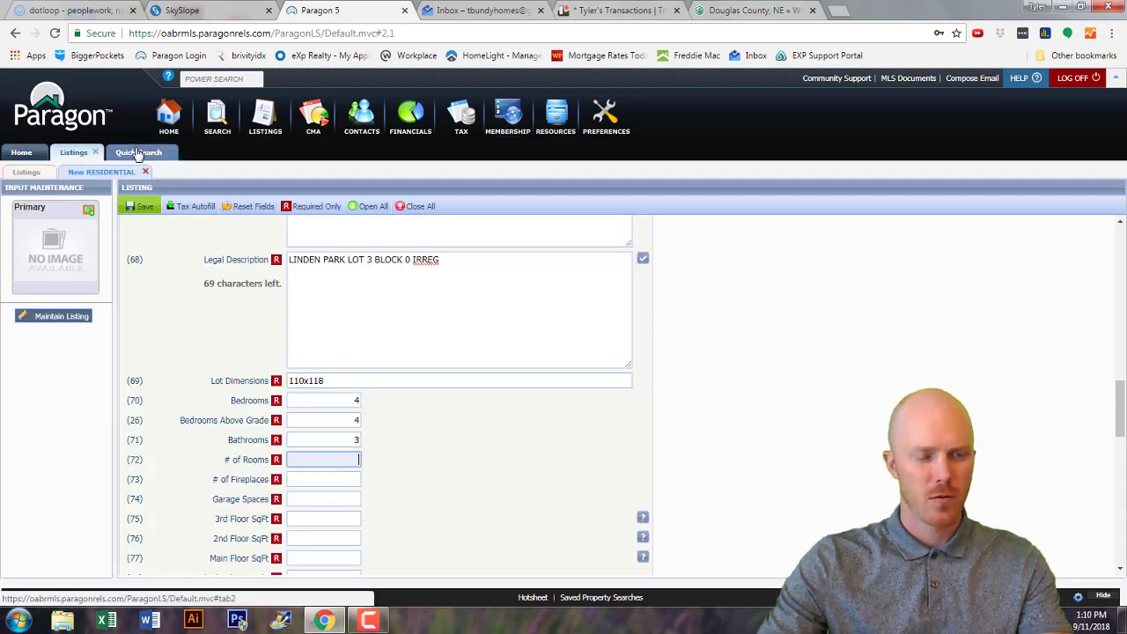
pyautogui.click(138, 152)
pyautogui.click(74, 153)
pyautogui.click(352, 459)
pyautogui.write('8')
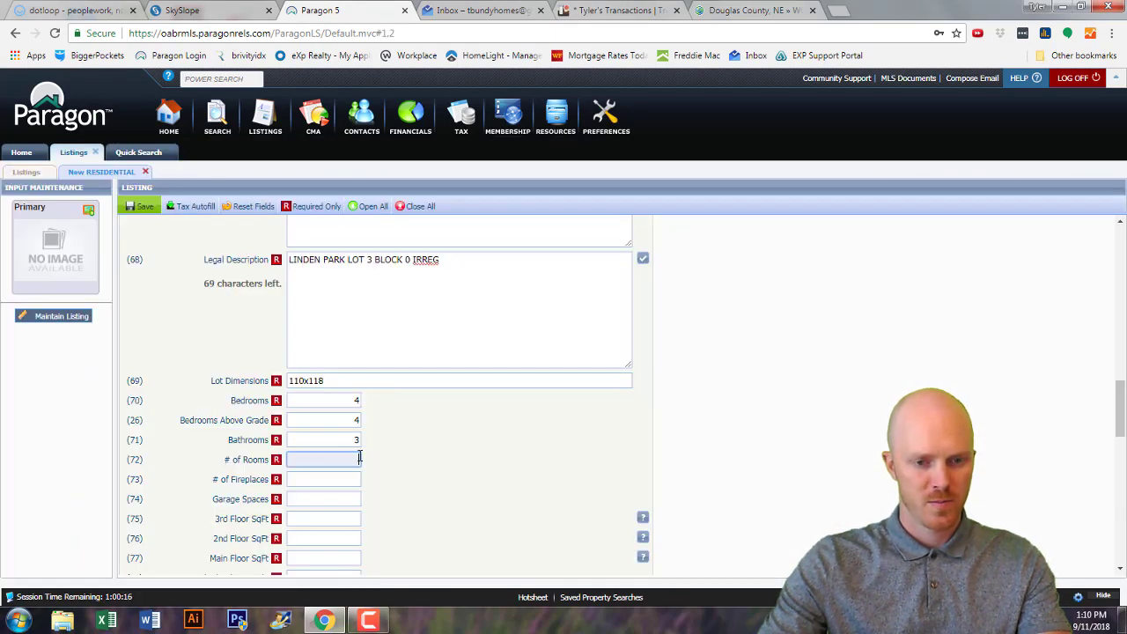
pyautogui.click(343, 478)
pyautogui.write('1')
pyautogui.click(332, 499)
pyautogui.write('3')
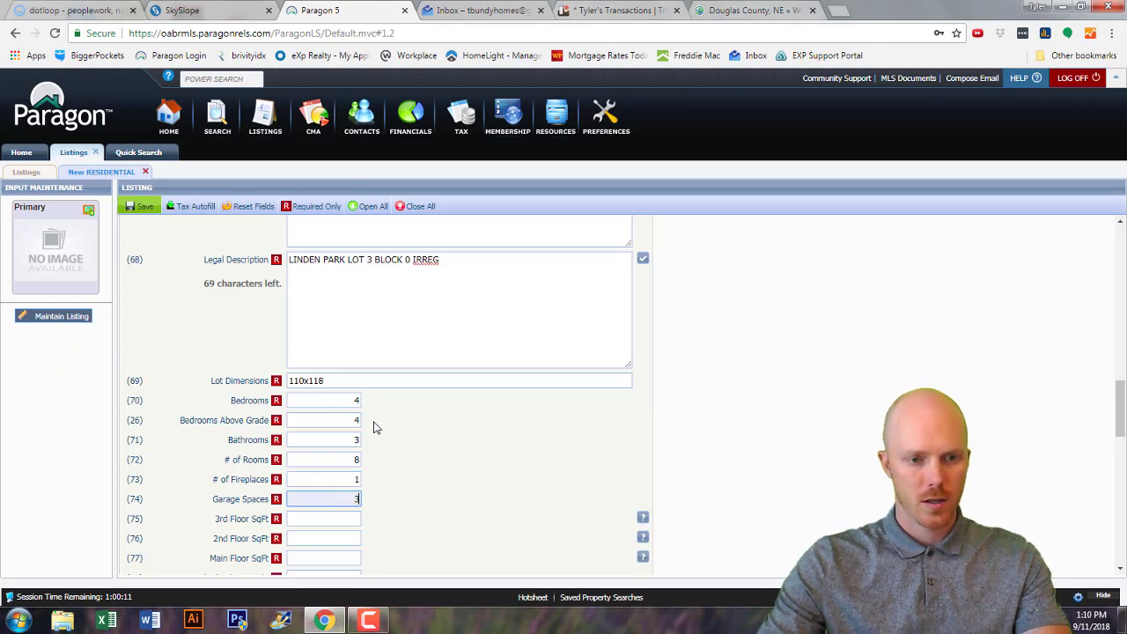
pyautogui.scroll(-3, 375, 428)
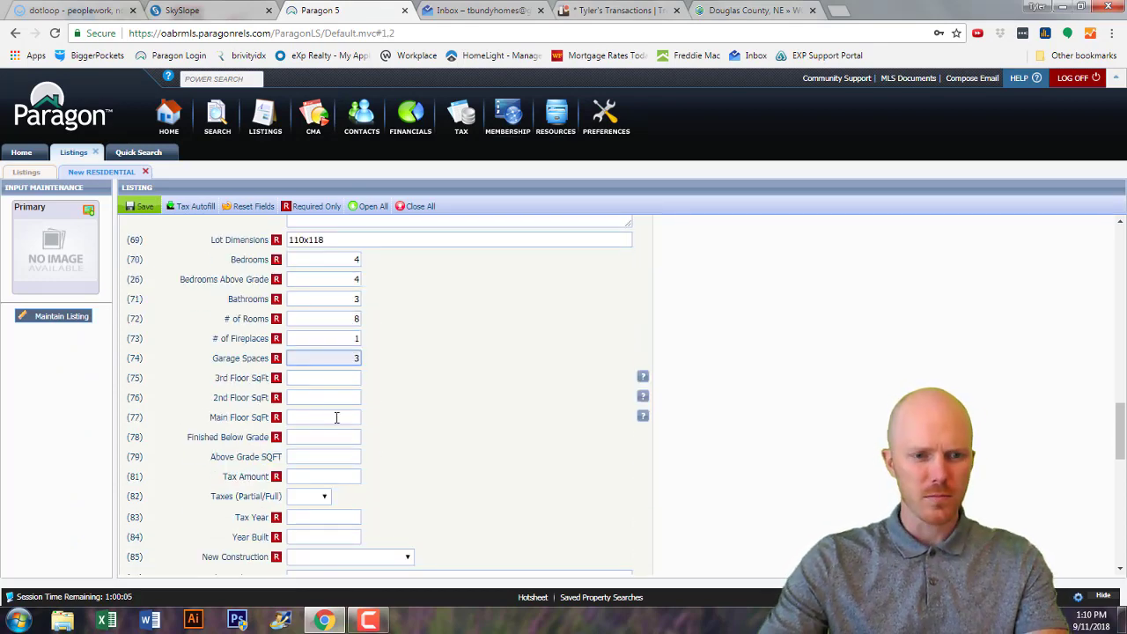
# Step: Enter floor areas from the parcel report: main 1531, second 1680, below-grade 0, above-grade 3211
pyautogui.click(338, 417)
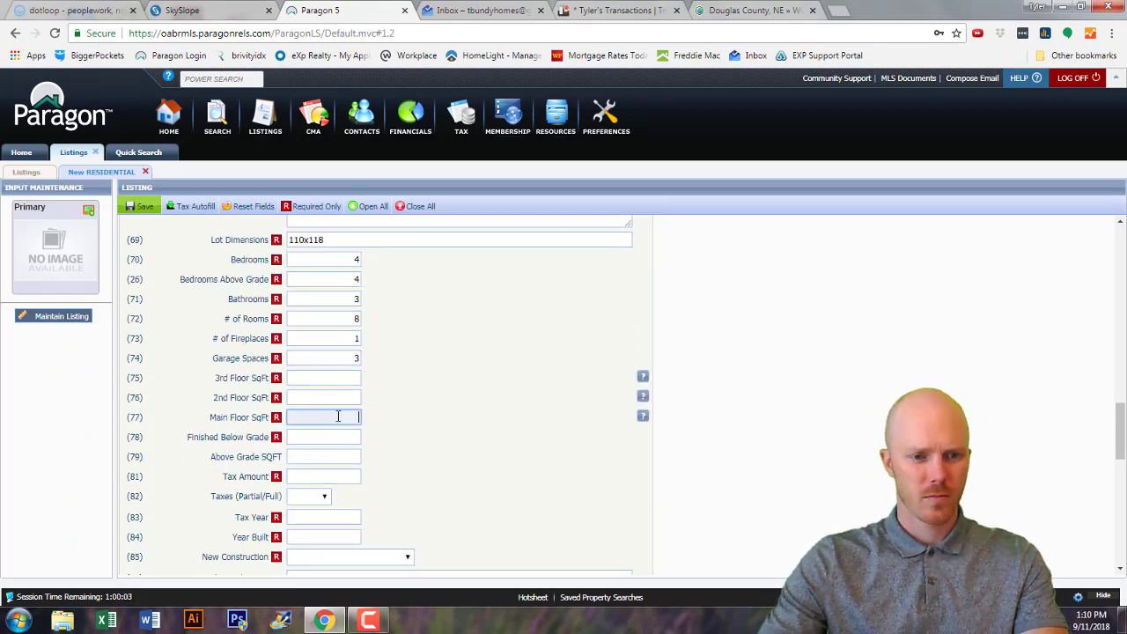
pyautogui.click(762, 13)
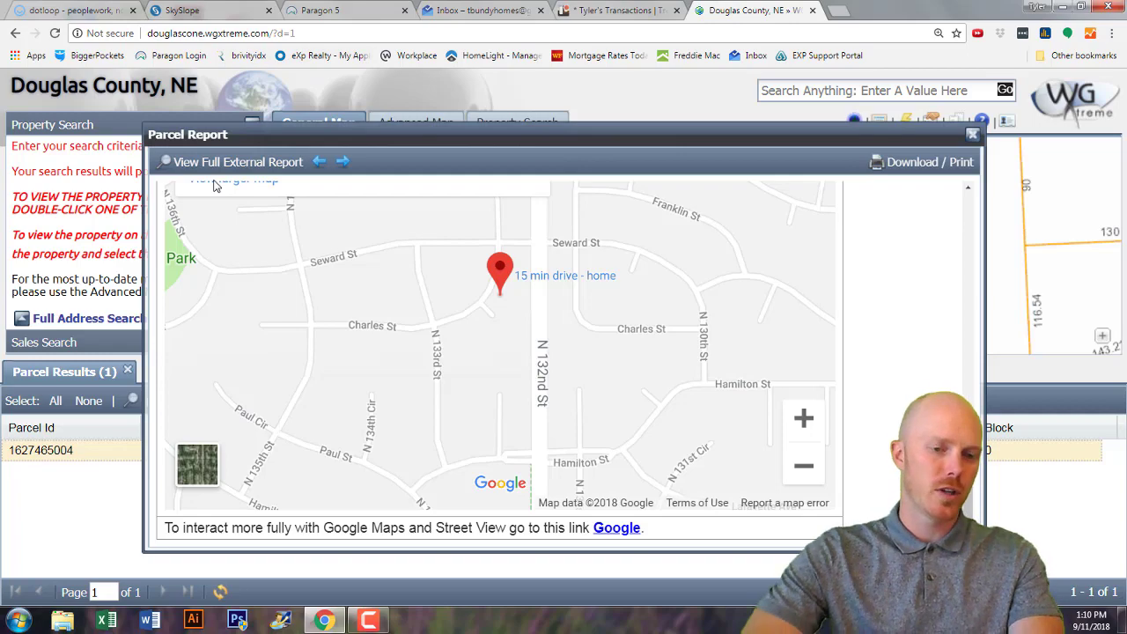
pyautogui.scroll(3, 486, 330)
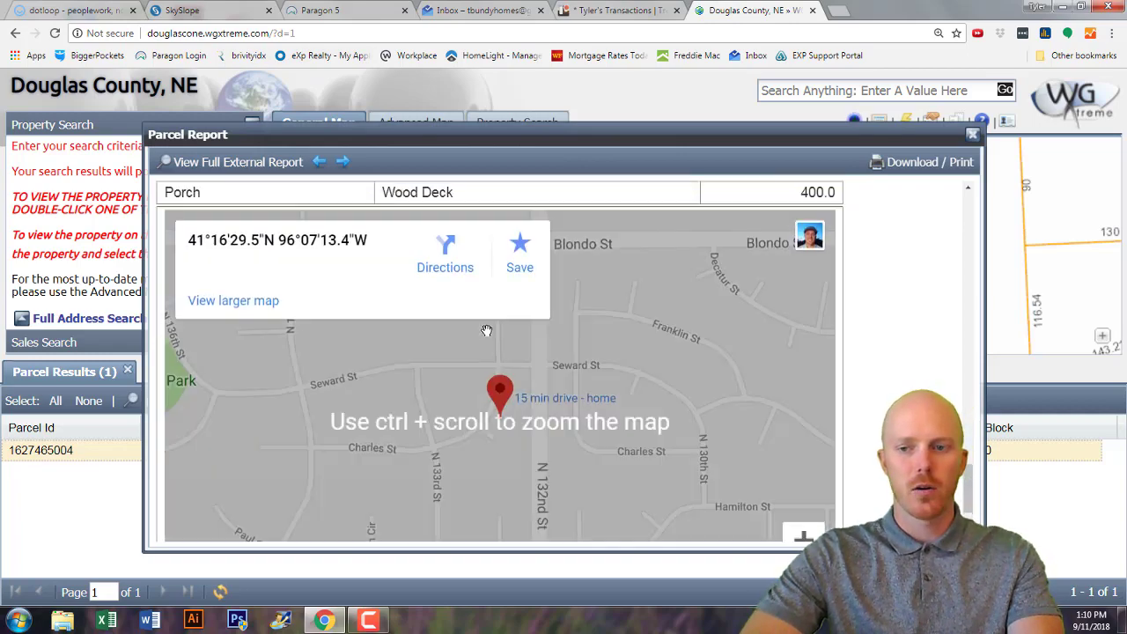
pyautogui.scroll(10, 486, 330)
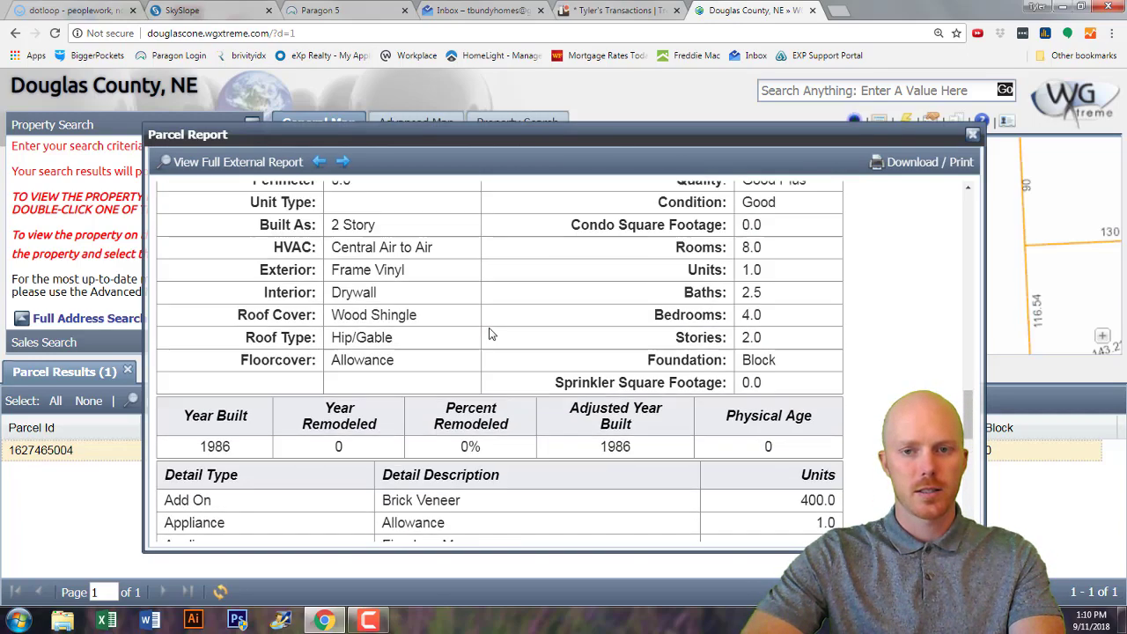
pyautogui.scroll(3, 491, 333)
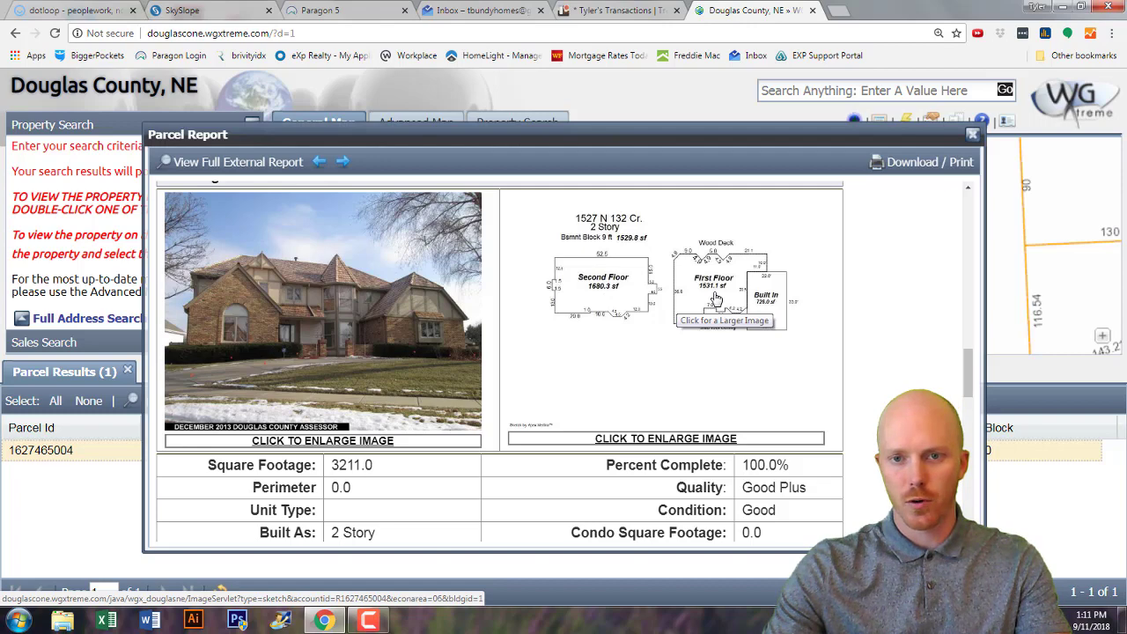
pyautogui.click(303, 9)
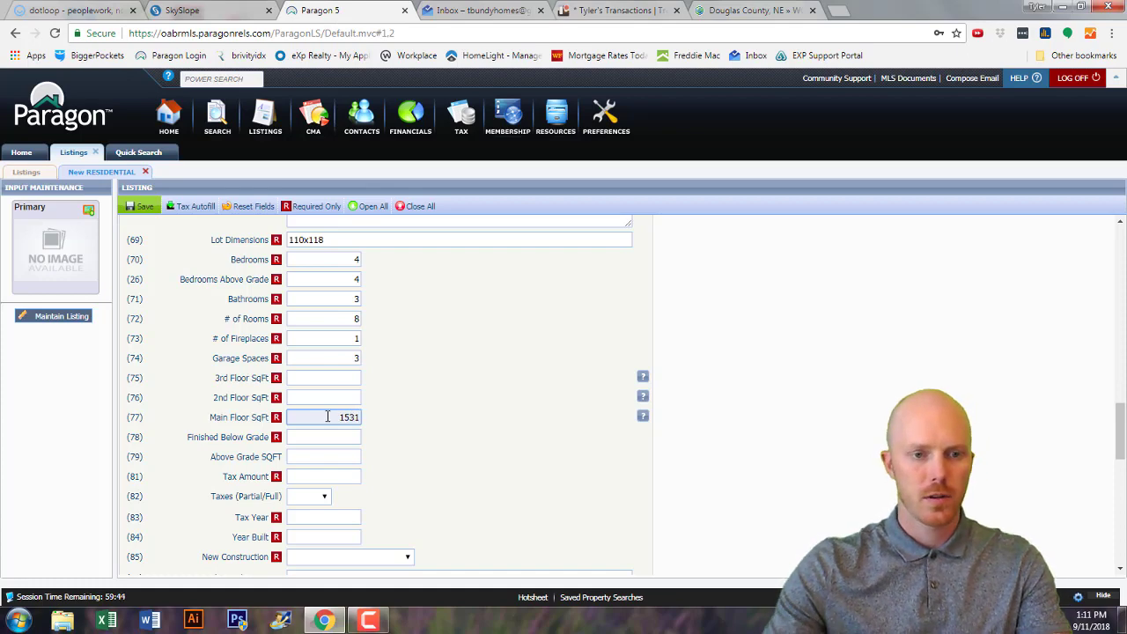
pyautogui.click(339, 398)
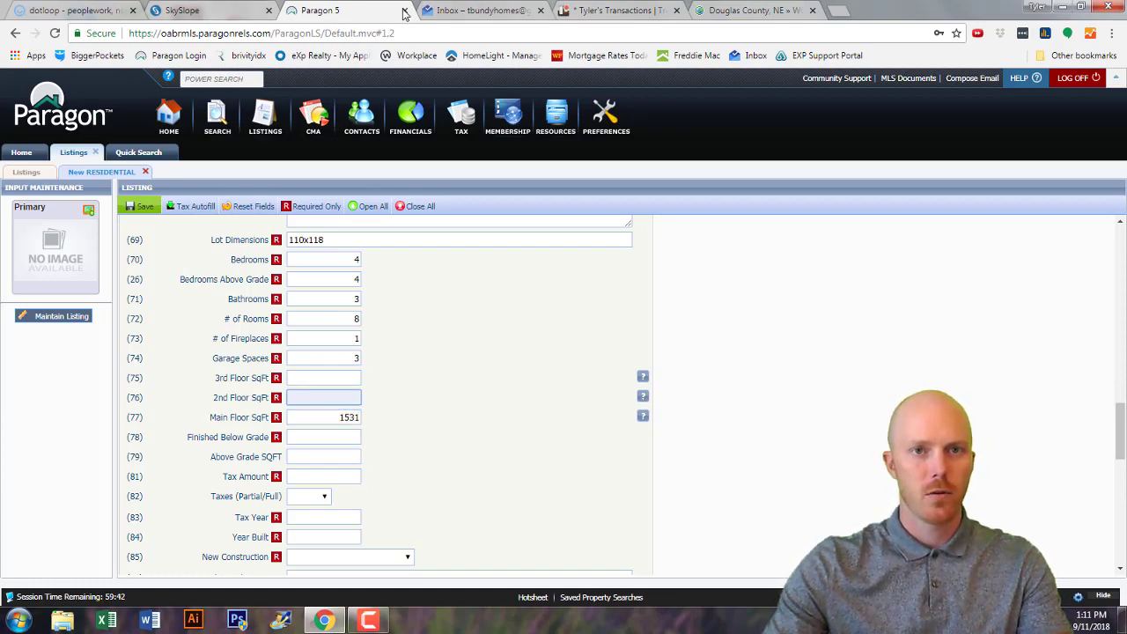
pyautogui.click(711, 11)
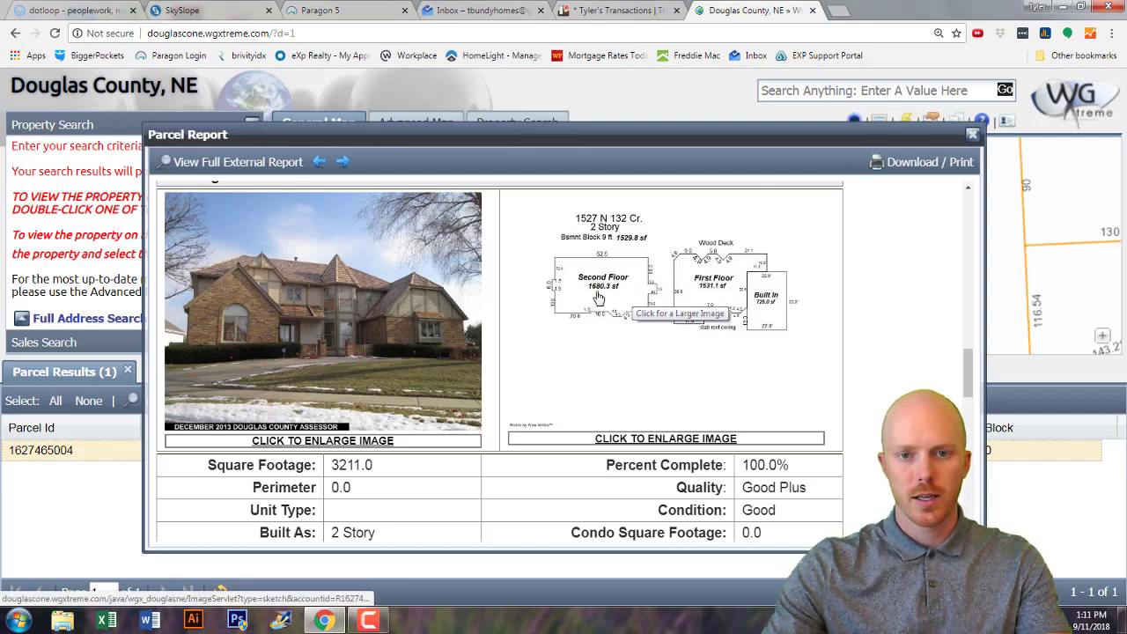
pyautogui.click(334, 10)
pyautogui.click(338, 475)
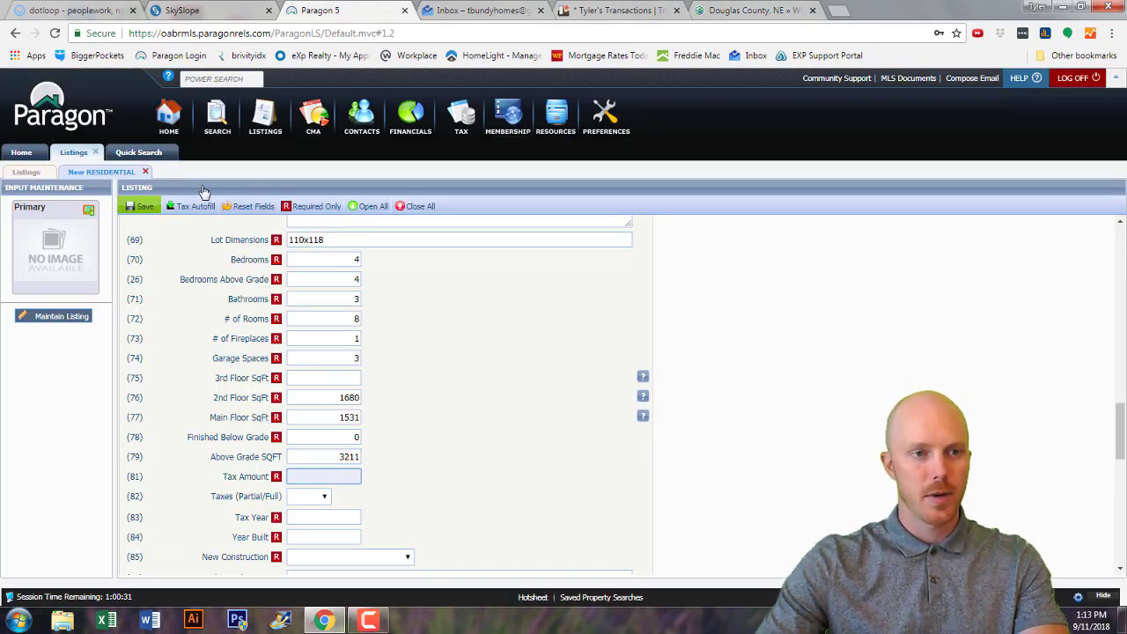
# Step: Open the parcel's Treasurer's Tax Report and find the 2017 taxes of $8,012.00 in Payment History
pyautogui.click(132, 153)
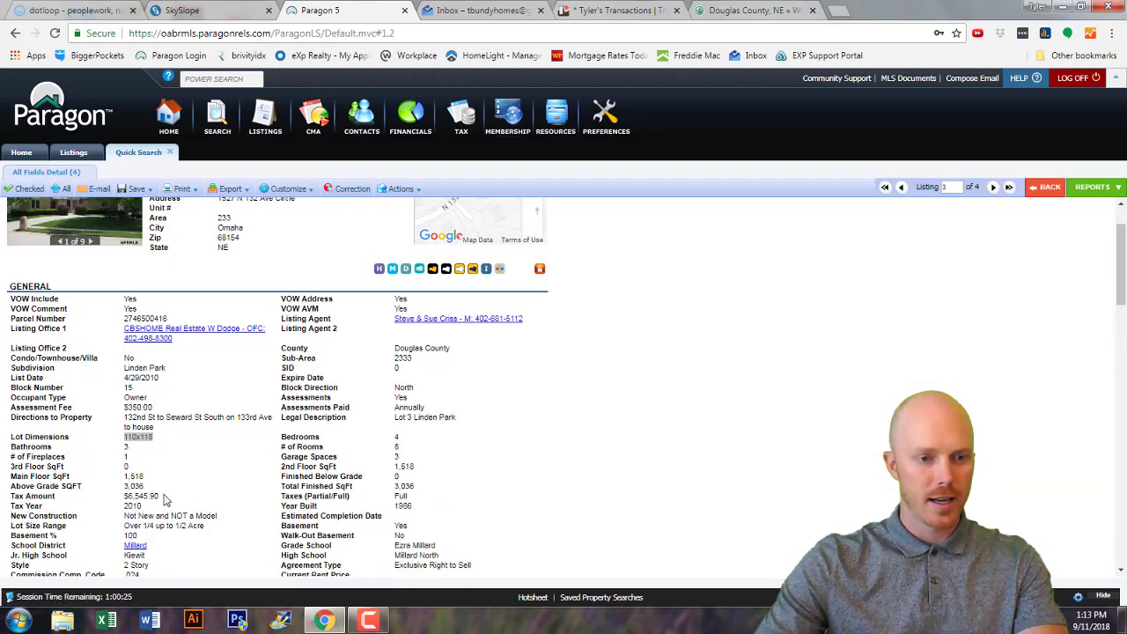
pyautogui.moveTo(151, 509); pyautogui.dragTo(123, 508)
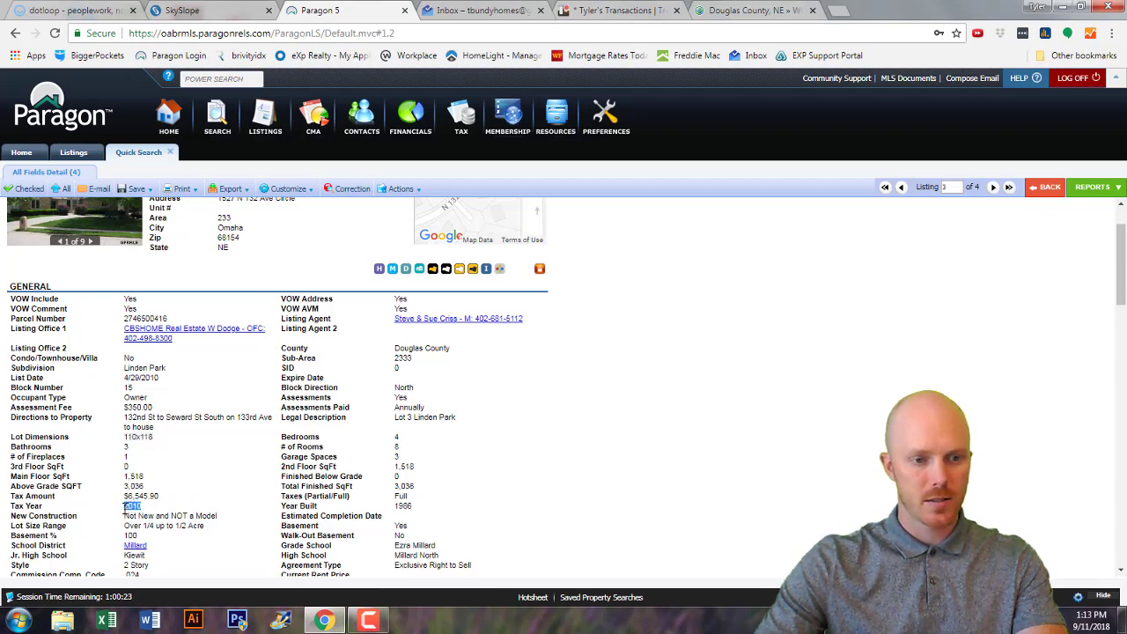
pyautogui.click(87, 153)
pyautogui.click(763, 12)
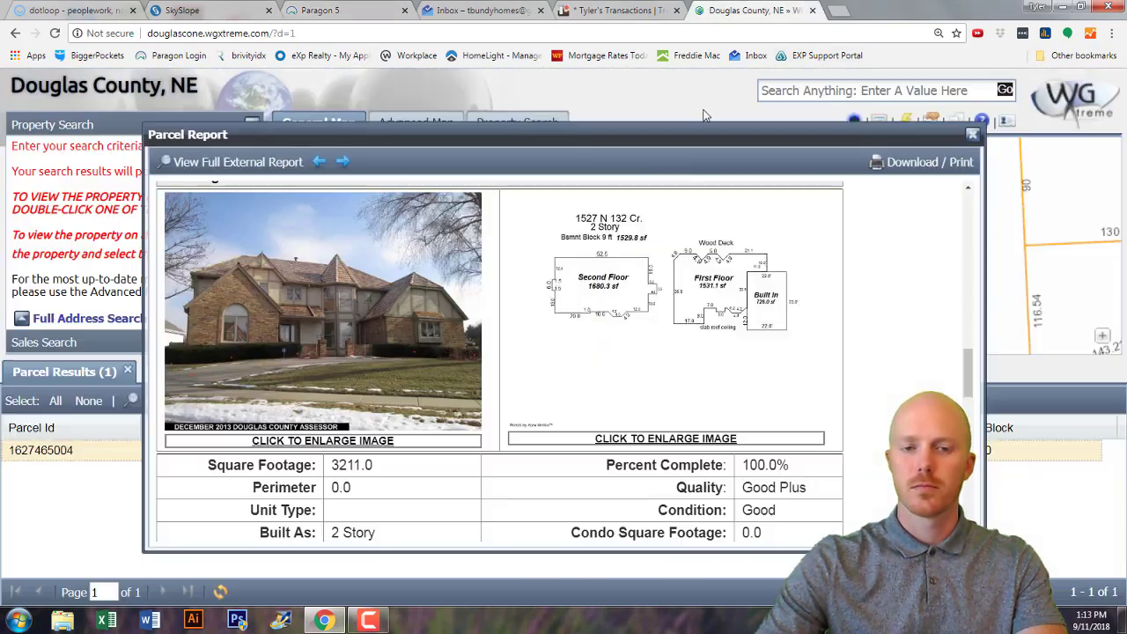
pyautogui.scroll(-5, 695, 395)
pyautogui.scroll(10, 692, 397)
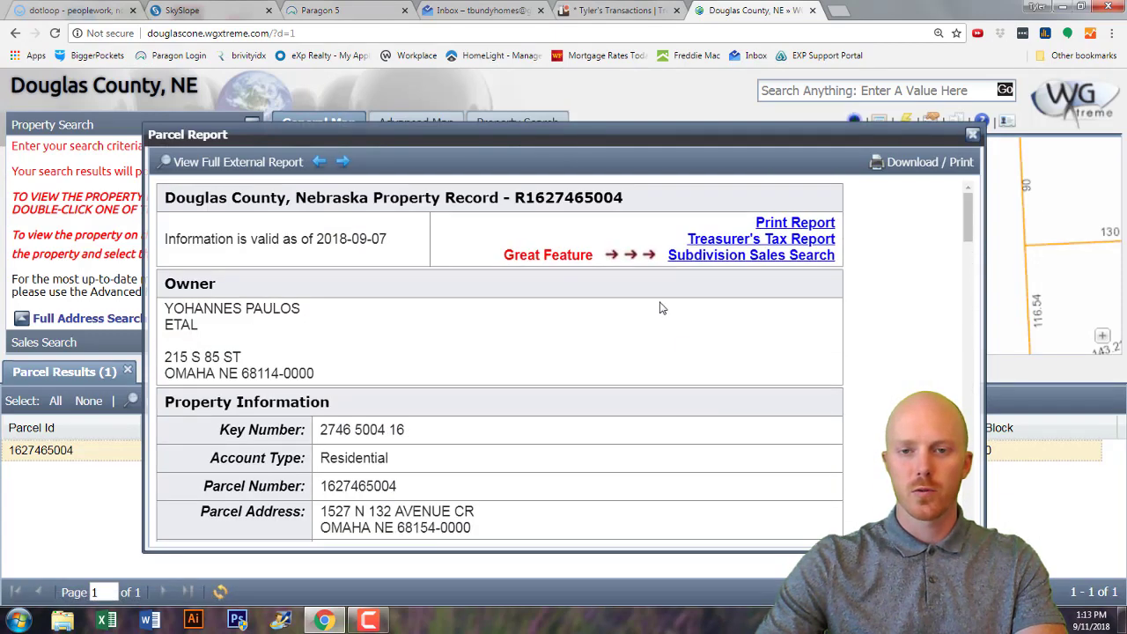
pyautogui.click(773, 246)
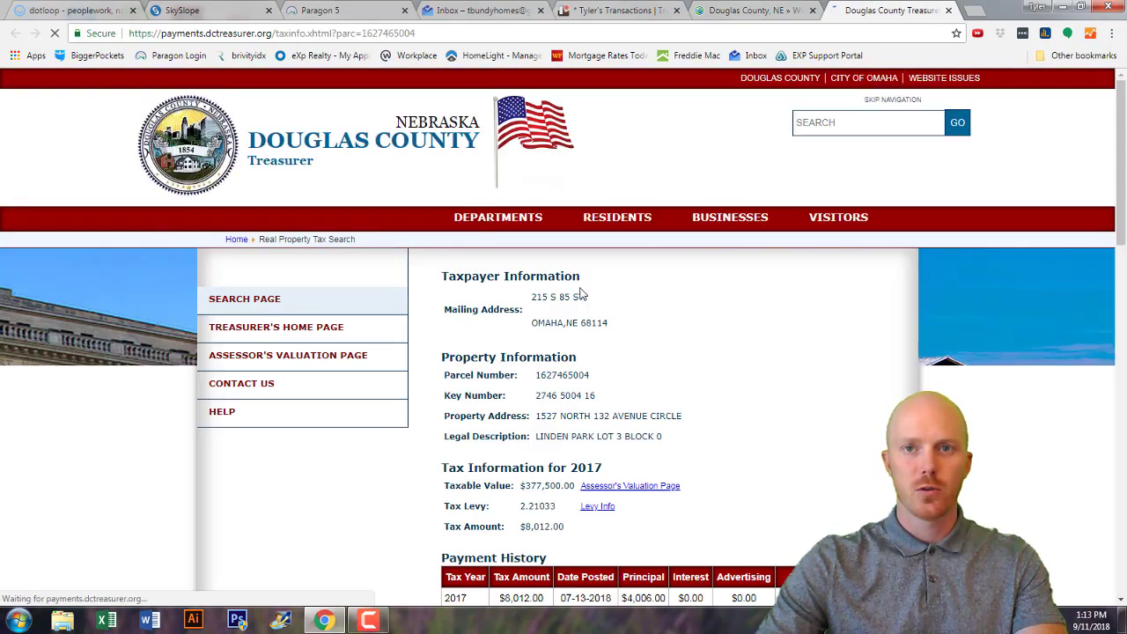
pyautogui.scroll(-5, 581, 295)
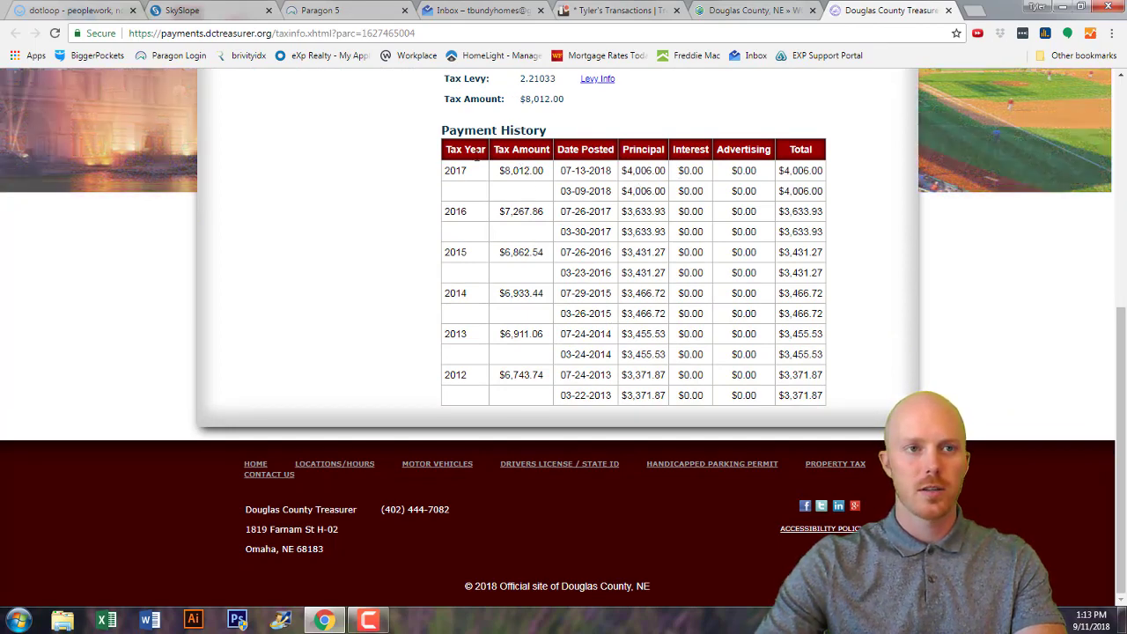
pyautogui.click(355, 14)
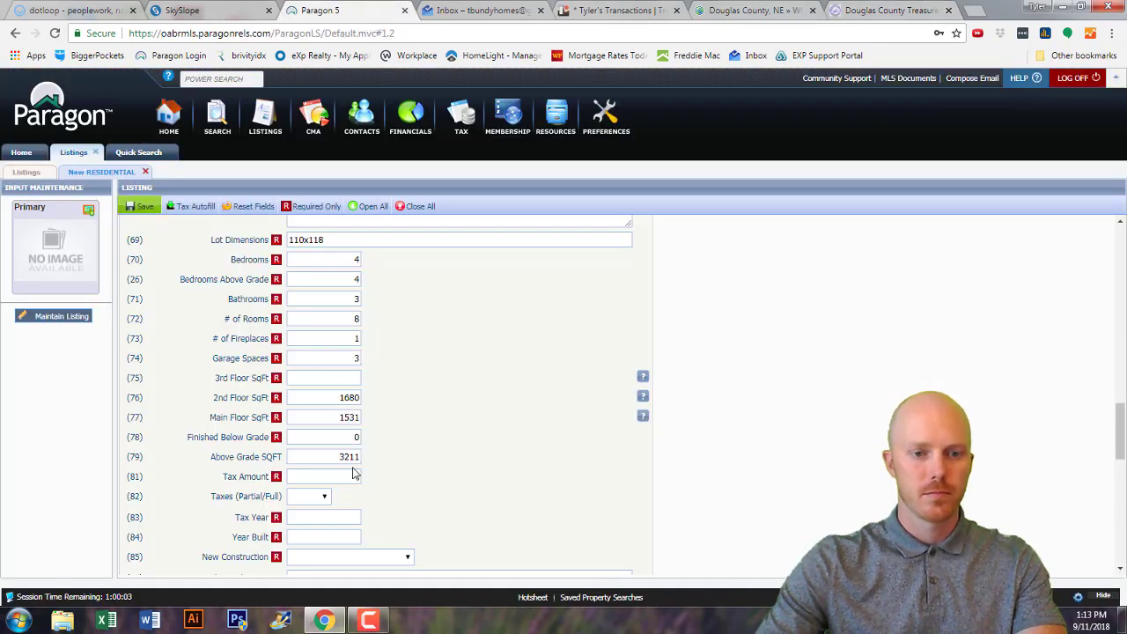
# Step: Enter tax amount 8012 and set Taxes (Partial/Full) to Full
pyautogui.click(337, 477)
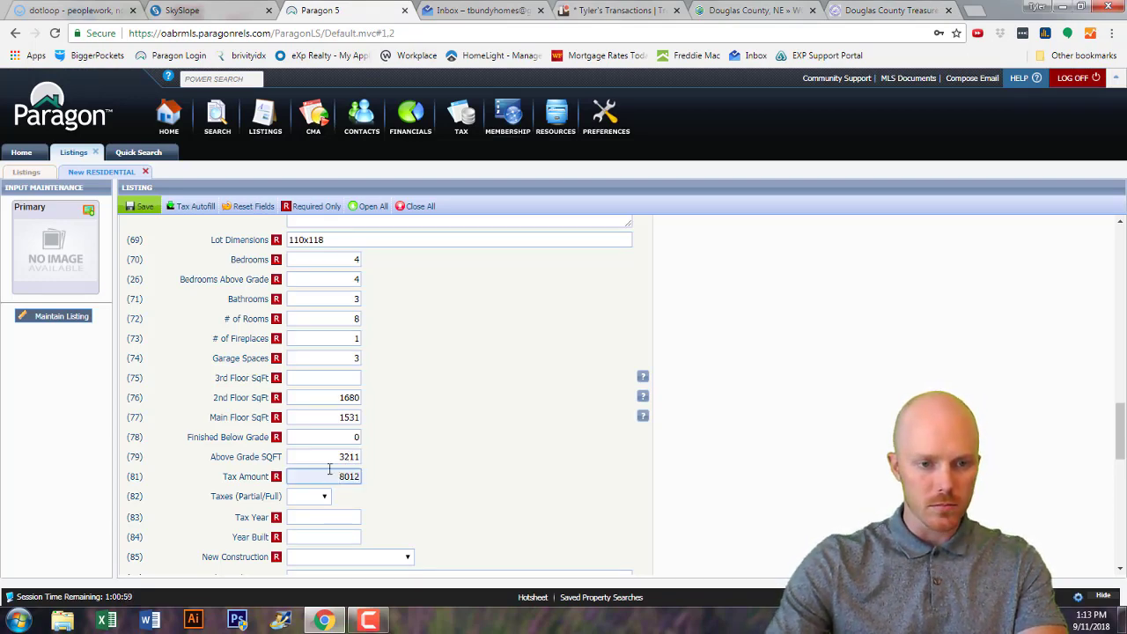
pyautogui.press('Tab')
pyautogui.click(325, 498)
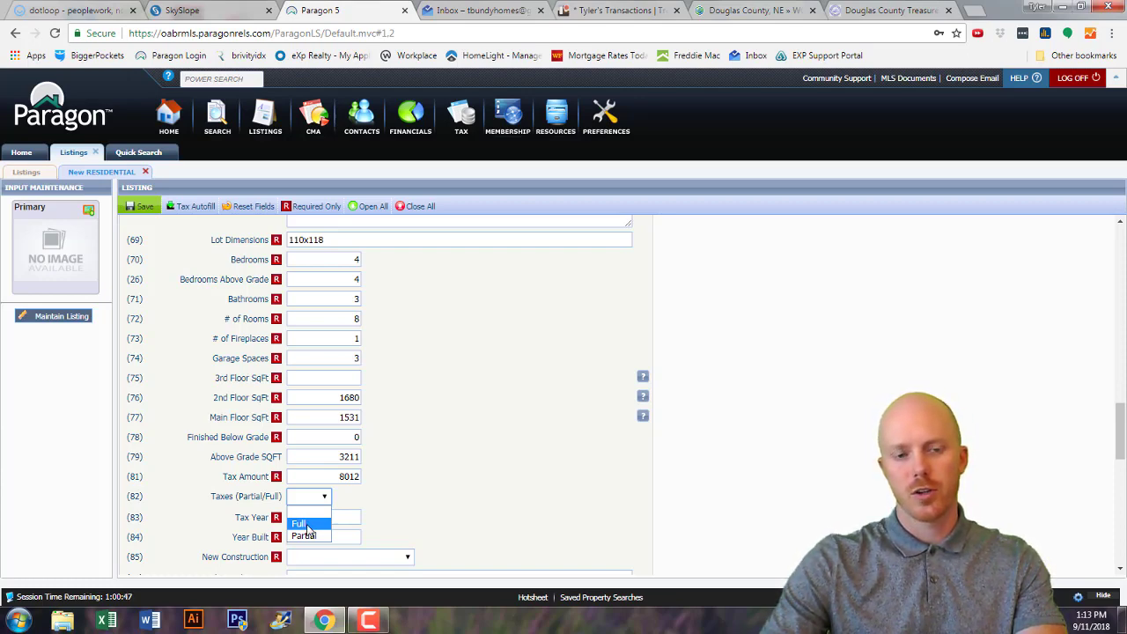
pyautogui.click(306, 529)
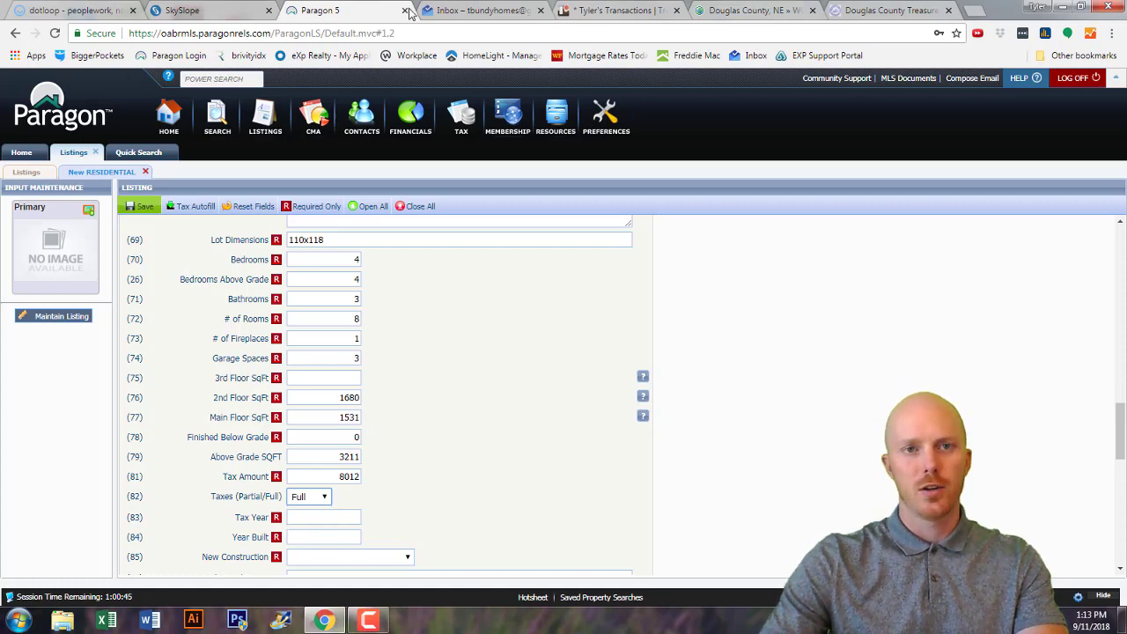
# Step: Enter 2017 as the tax year, taken from the treasurer's payment history
pyautogui.click(909, 10)
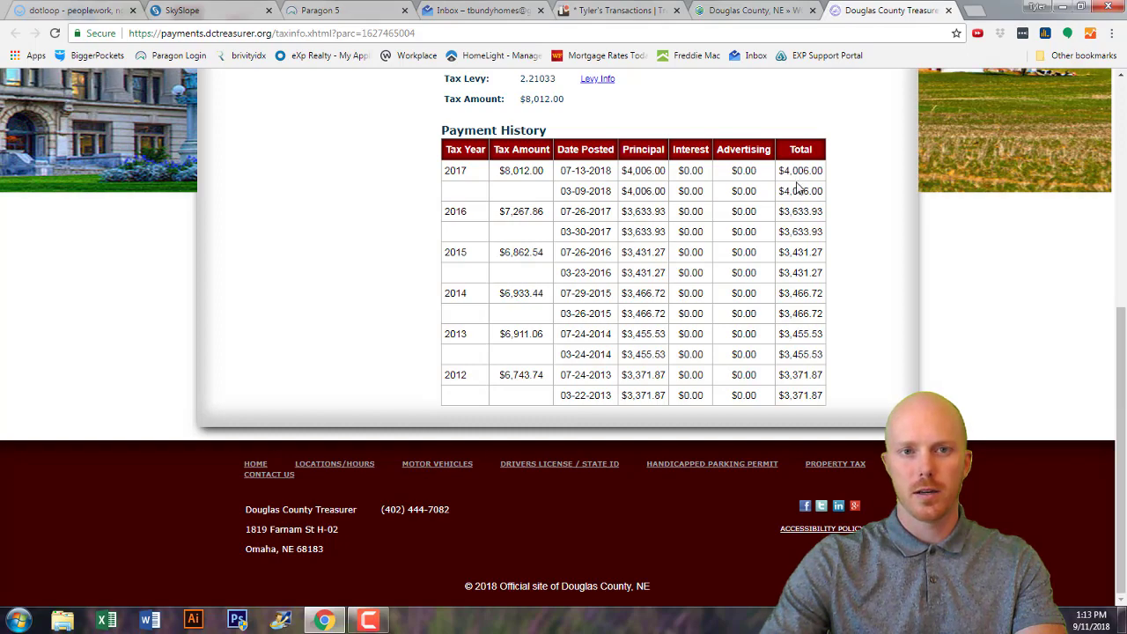
pyautogui.scroll(3, 796, 188)
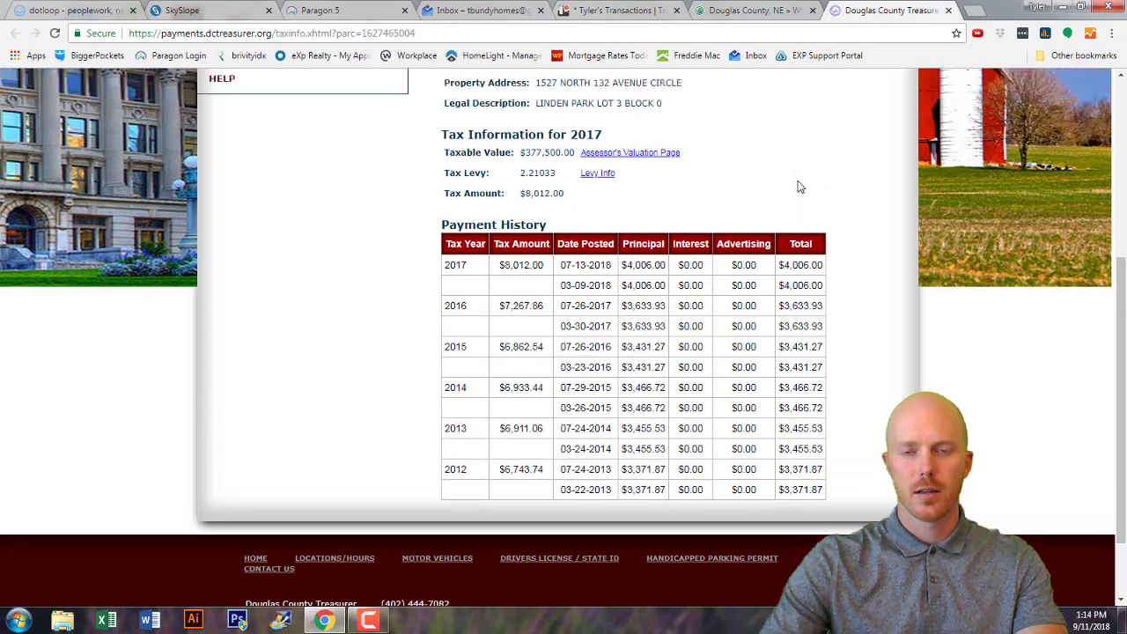
pyautogui.click(319, 10)
pyautogui.click(323, 447)
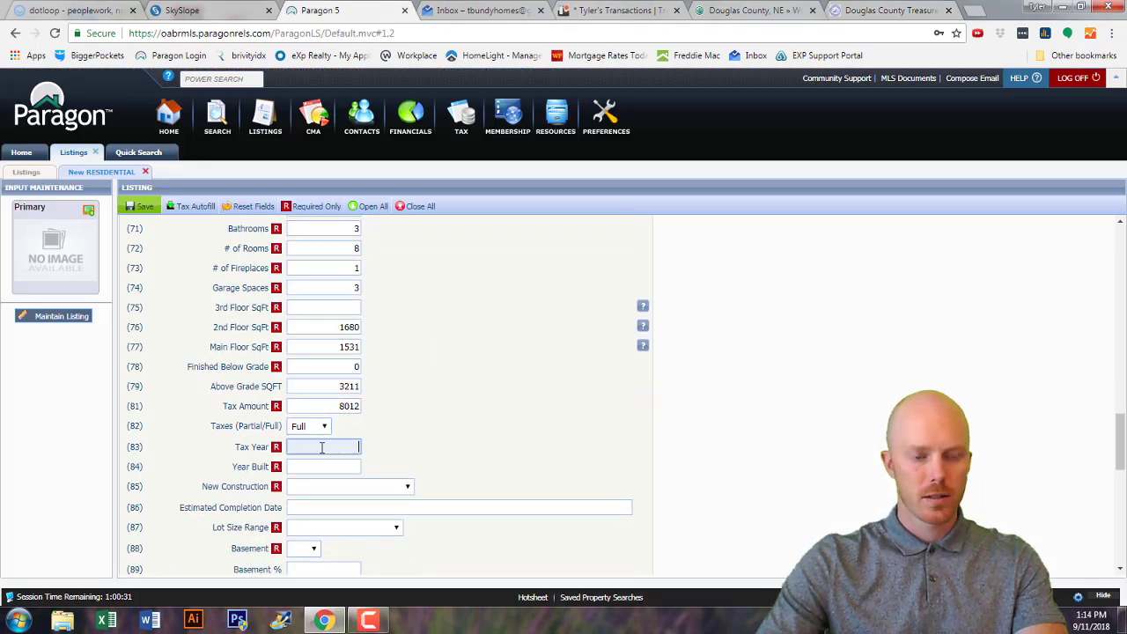
pyautogui.write('2017')
pyautogui.press('Tab')
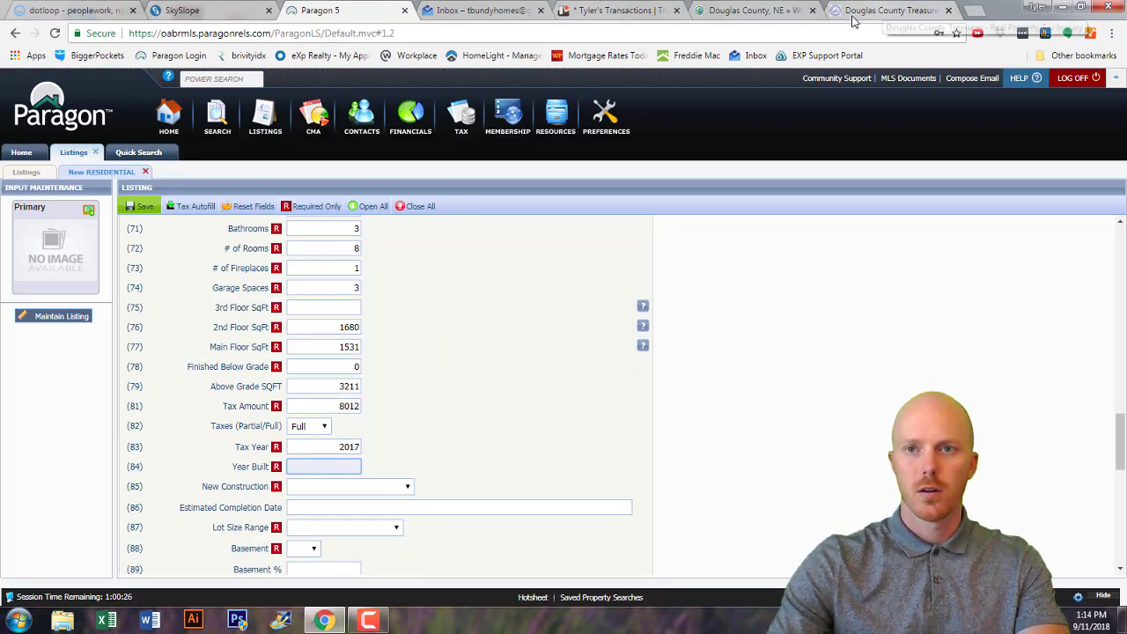
# Step: Check the county parcel report for the year built; Year Built now reads 1686
pyautogui.click(748, 10)
pyautogui.scroll(-6, 529, 380)
pyautogui.scroll(8, 529, 380)
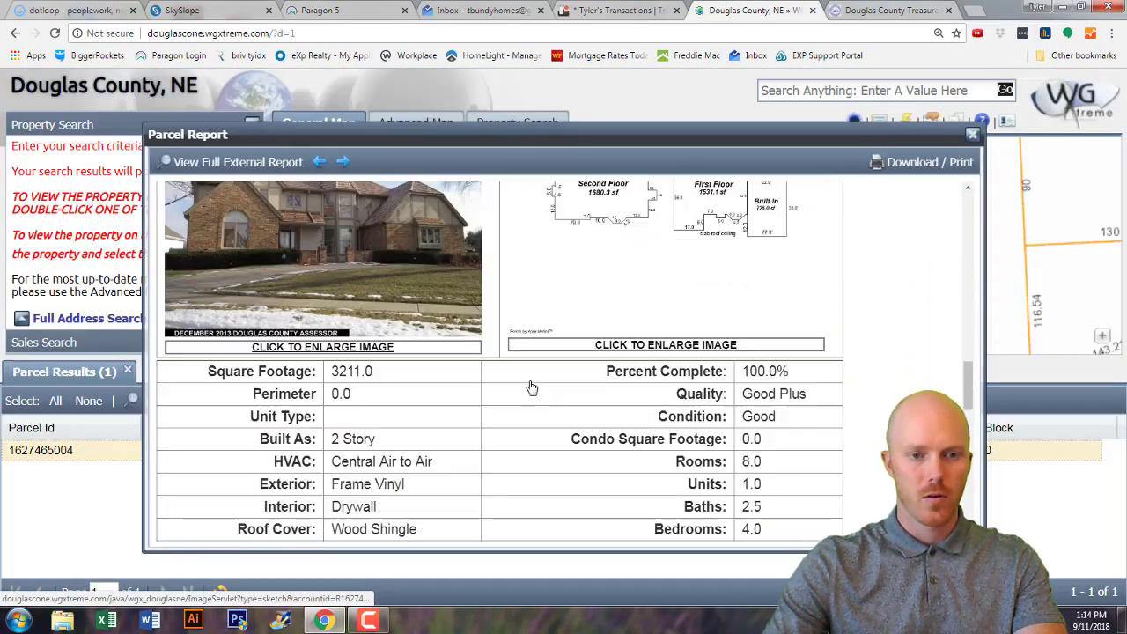
pyautogui.scroll(-4, 531, 384)
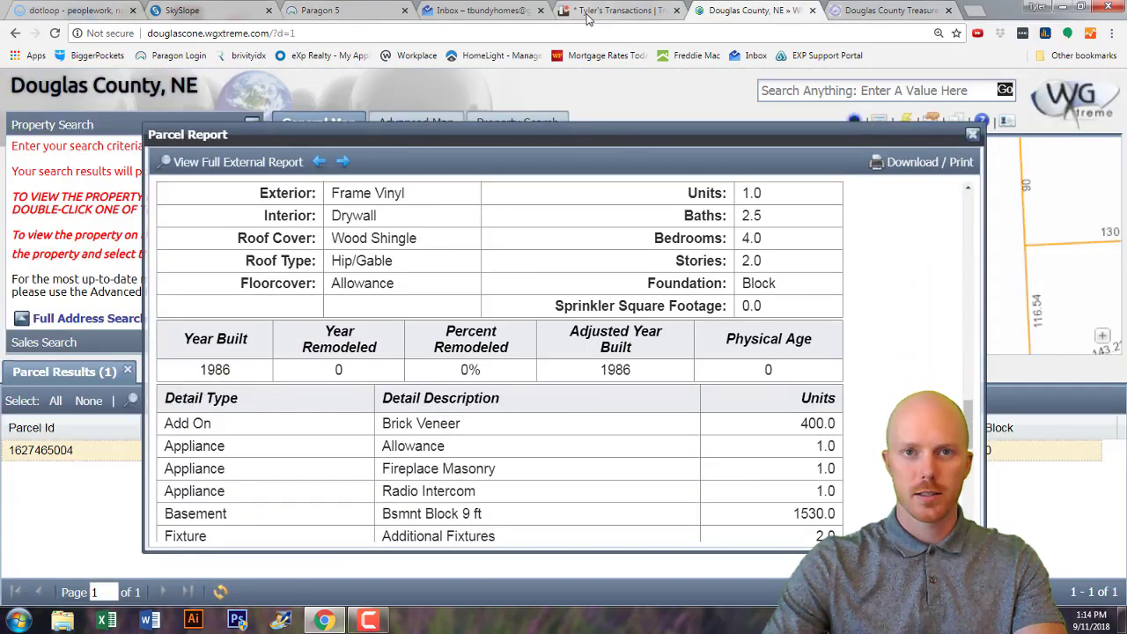
pyautogui.click(370, 9)
# Step: Set New Construction to 'Not New and NOT a Model'
pyautogui.write('1686')
pyautogui.press('Tab')
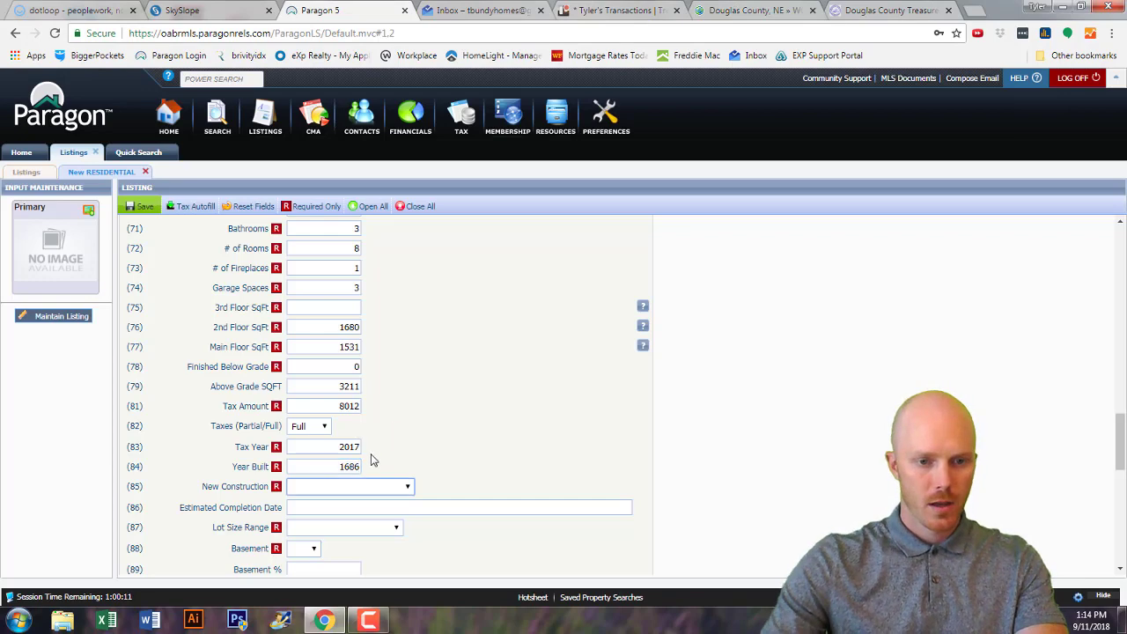
pyautogui.click(408, 490)
pyautogui.scroll(-2, 408, 489)
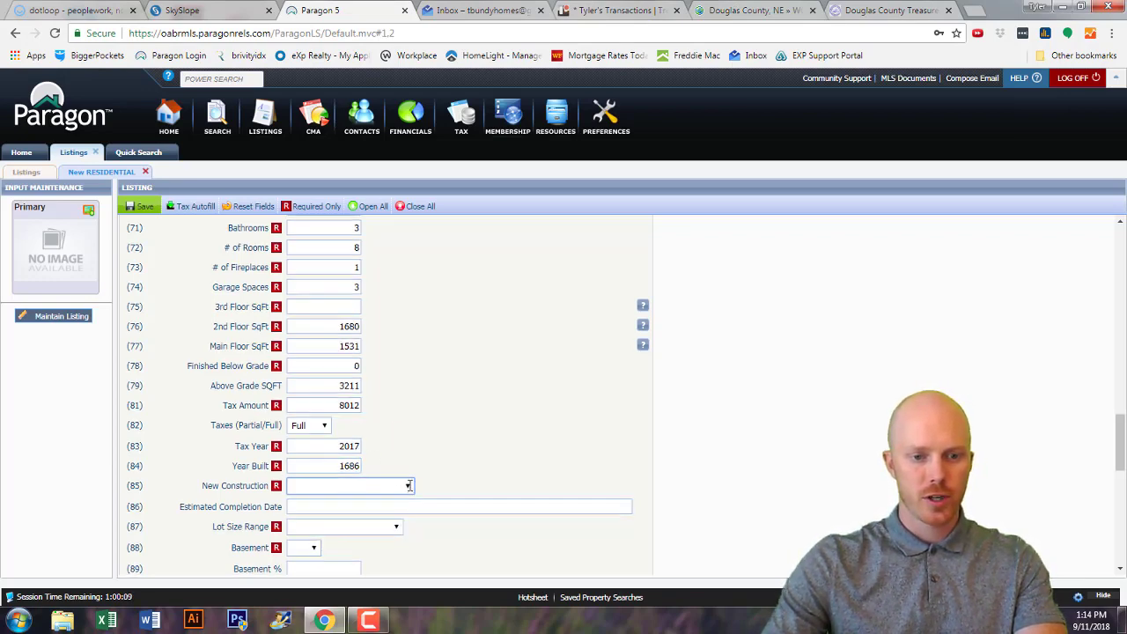
pyautogui.click(408, 417)
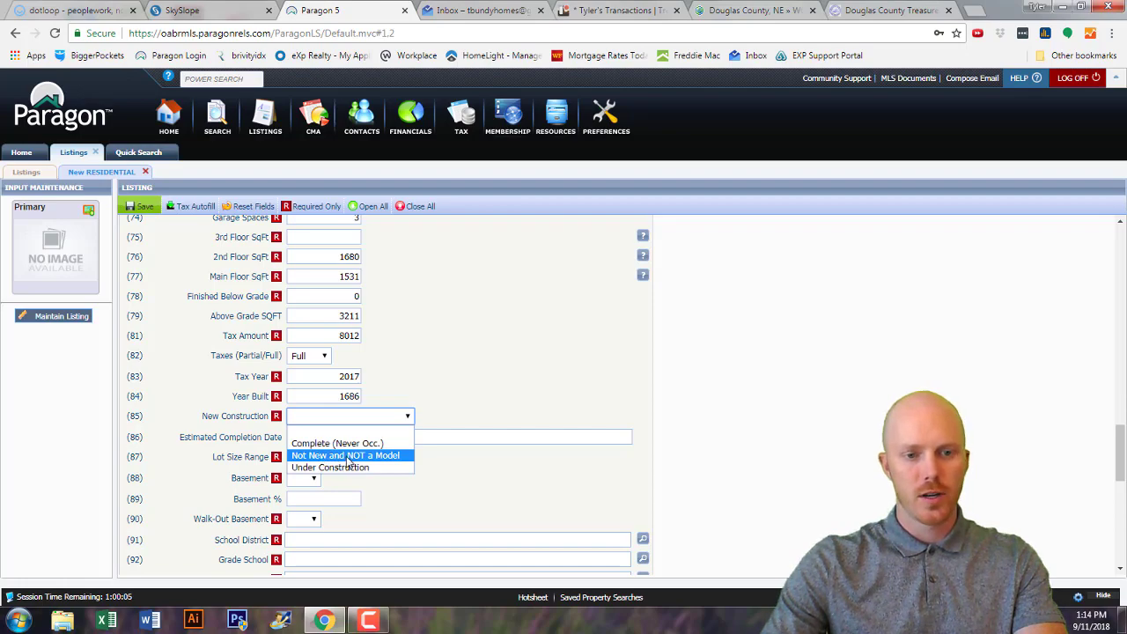
pyautogui.click(348, 456)
# Step: Check the county parcel report's acreage and set Lot Size Range to Over 1/4 up to 1/2 Acre
pyautogui.click(396, 457)
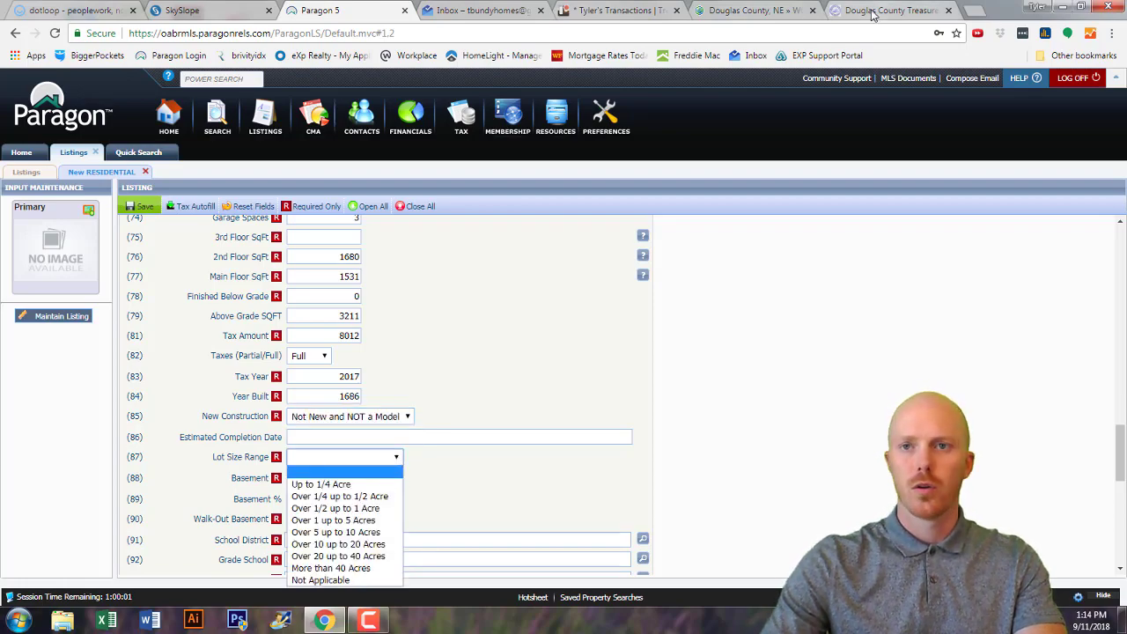
pyautogui.click(757, 12)
pyautogui.scroll(1, 473, 393)
pyautogui.scroll(-5, 473, 392)
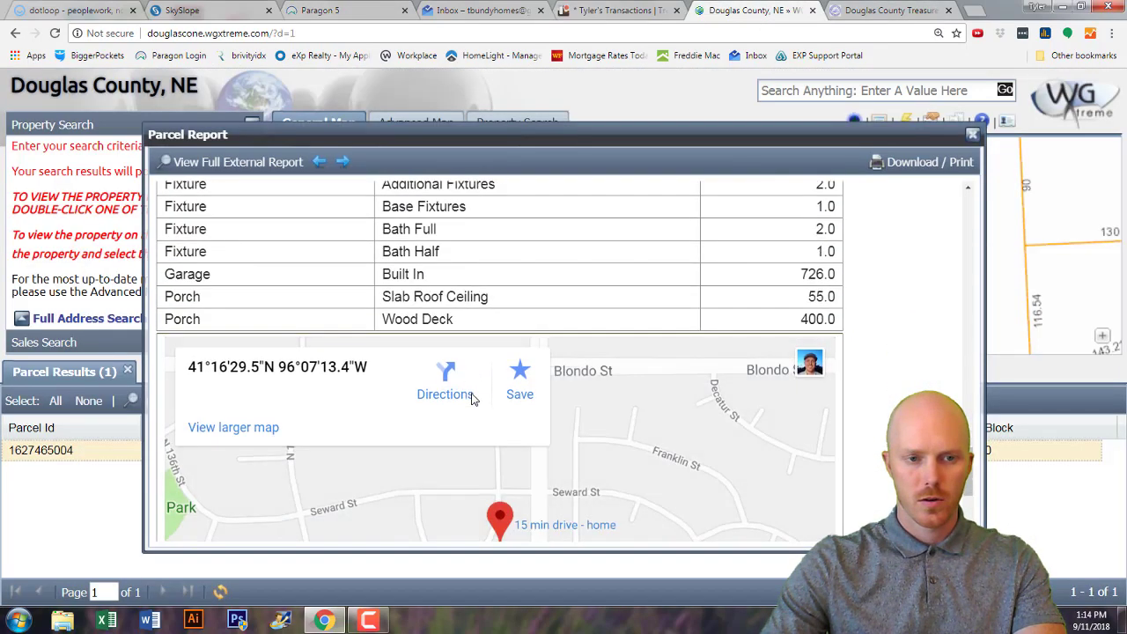
pyautogui.scroll(5, 569, 211)
pyautogui.scroll(6, 593, 291)
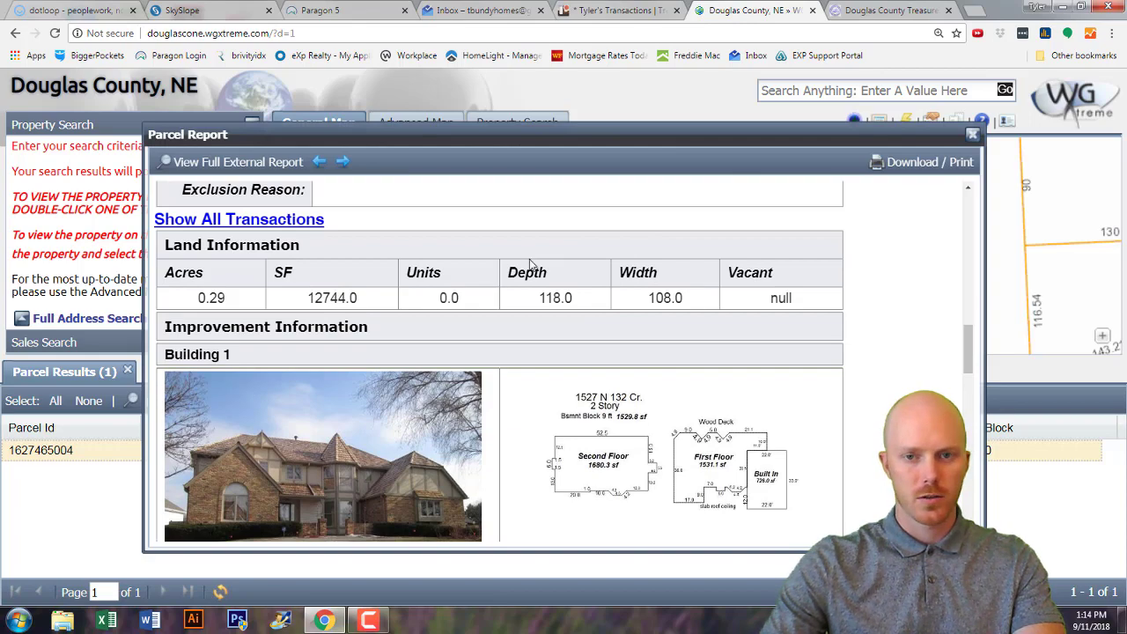
pyautogui.click(327, 11)
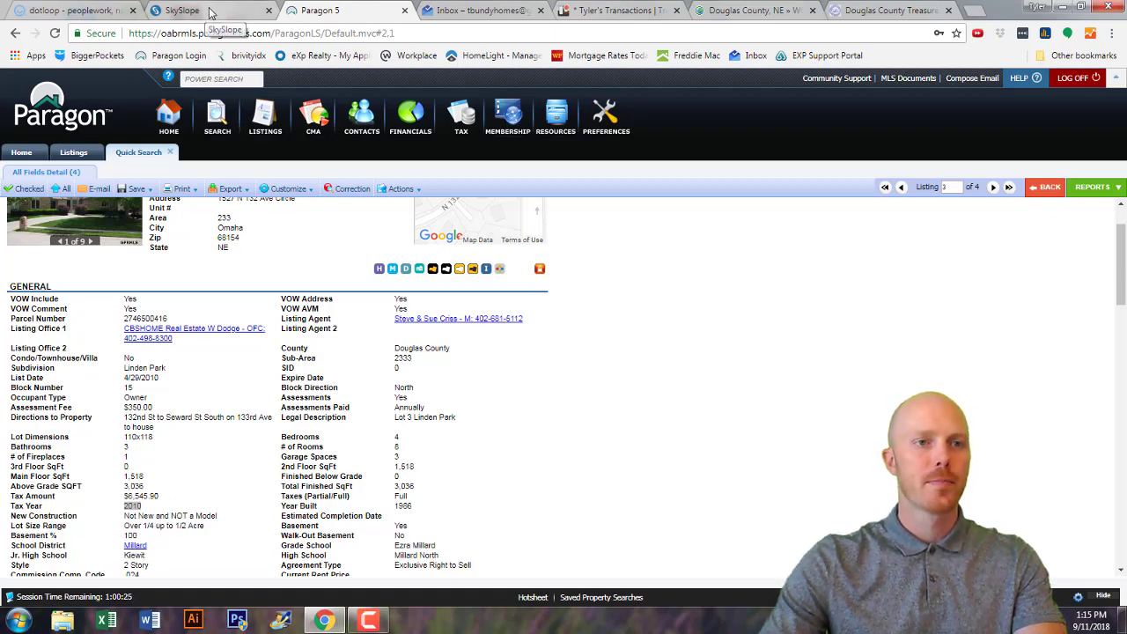
pyautogui.click(78, 154)
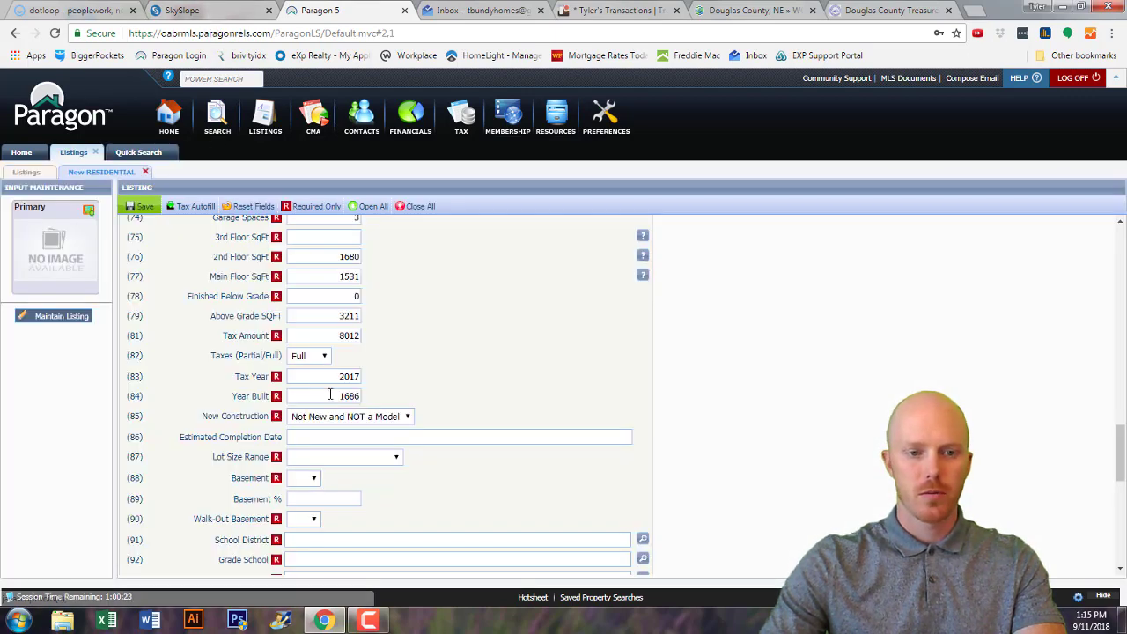
pyautogui.click(376, 459)
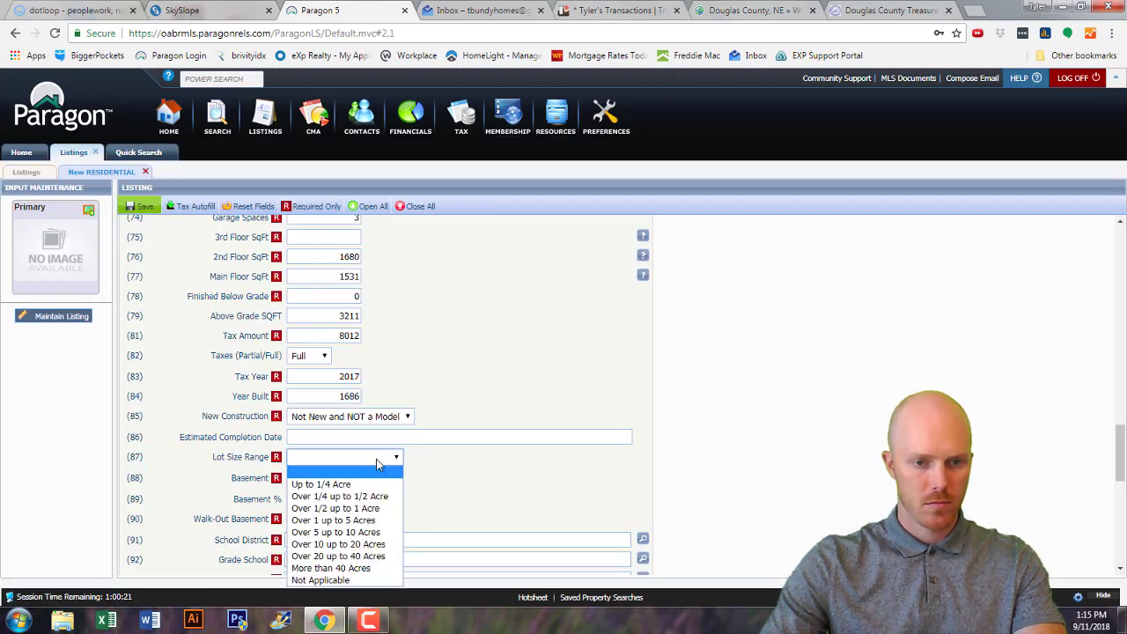
pyautogui.click(360, 497)
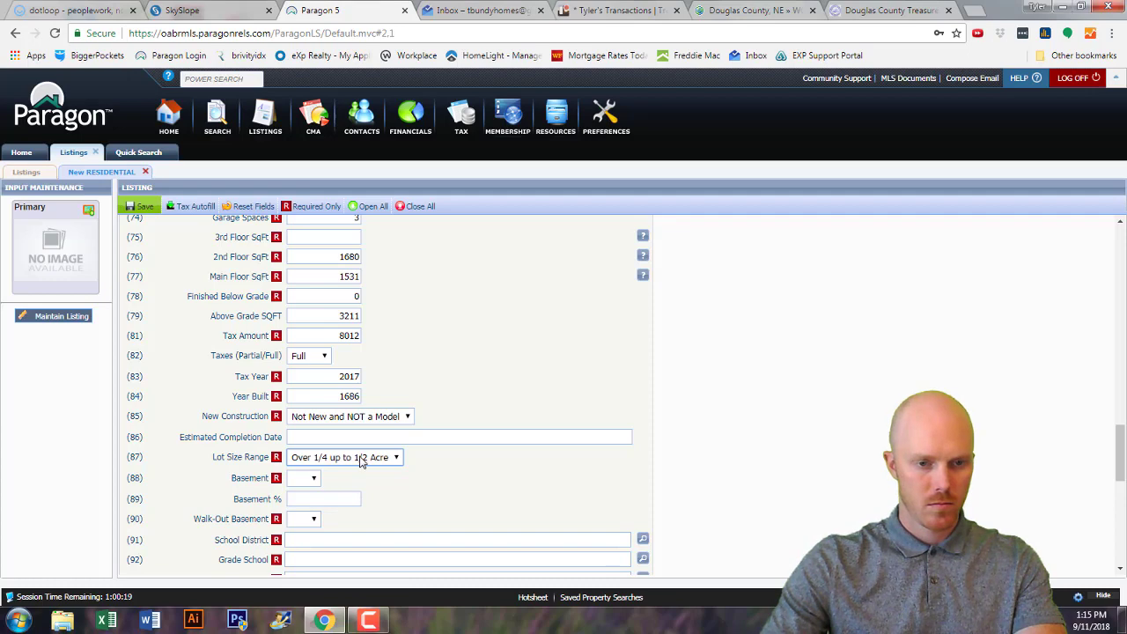
pyautogui.scroll(-1, 322, 412)
pyautogui.click(320, 412)
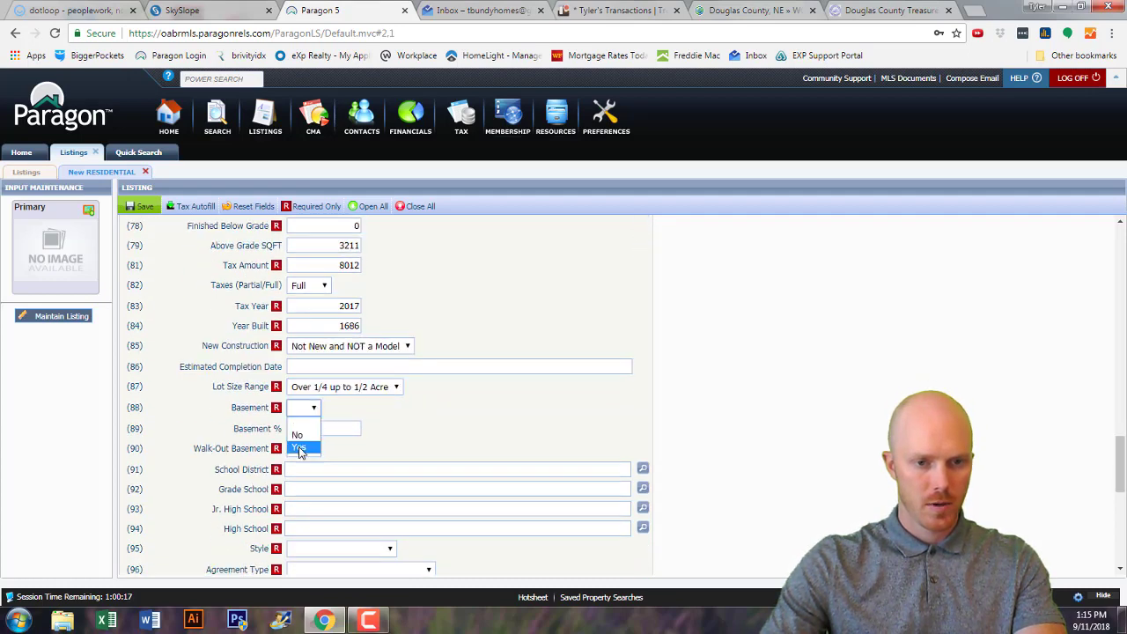
# Step: Set Basement to Yes, Basement % to 100 and Walk-Out Basement to No, then view the reference listing
pyautogui.click(309, 443)
pyautogui.click(322, 429)
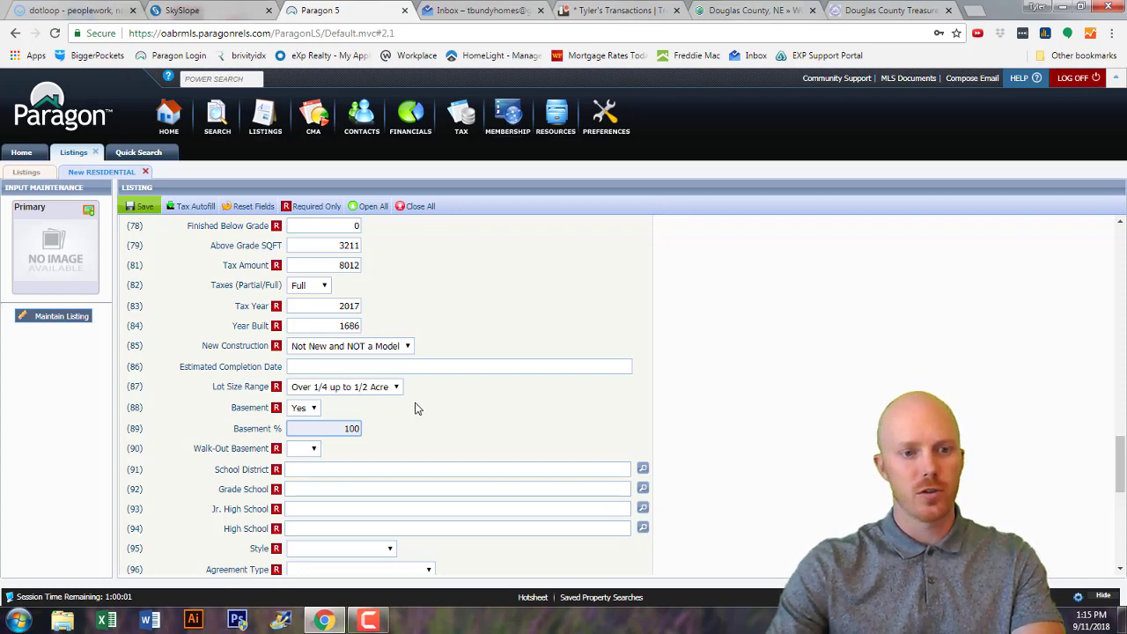
pyautogui.click(314, 450)
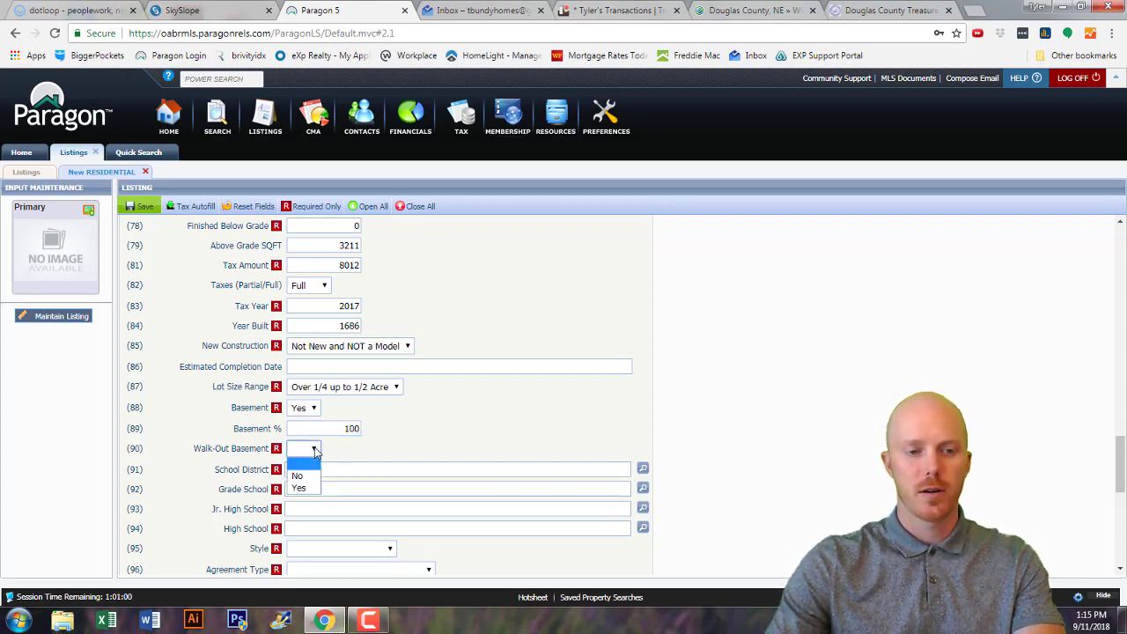
pyautogui.click(299, 476)
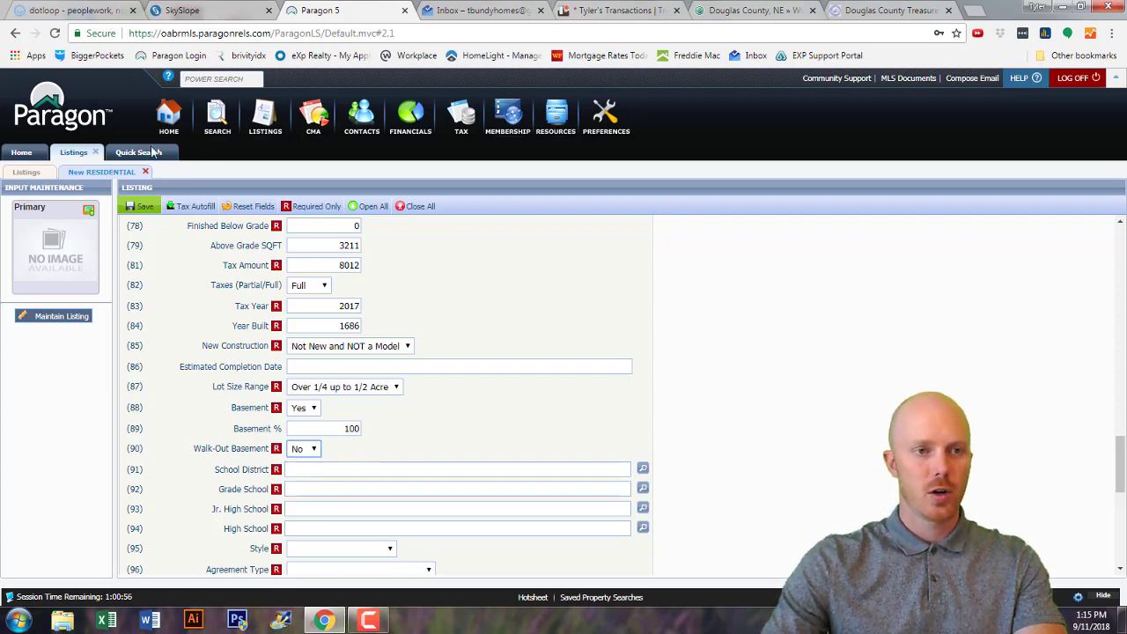
pyautogui.click(138, 152)
pyautogui.scroll(-3, 455, 480)
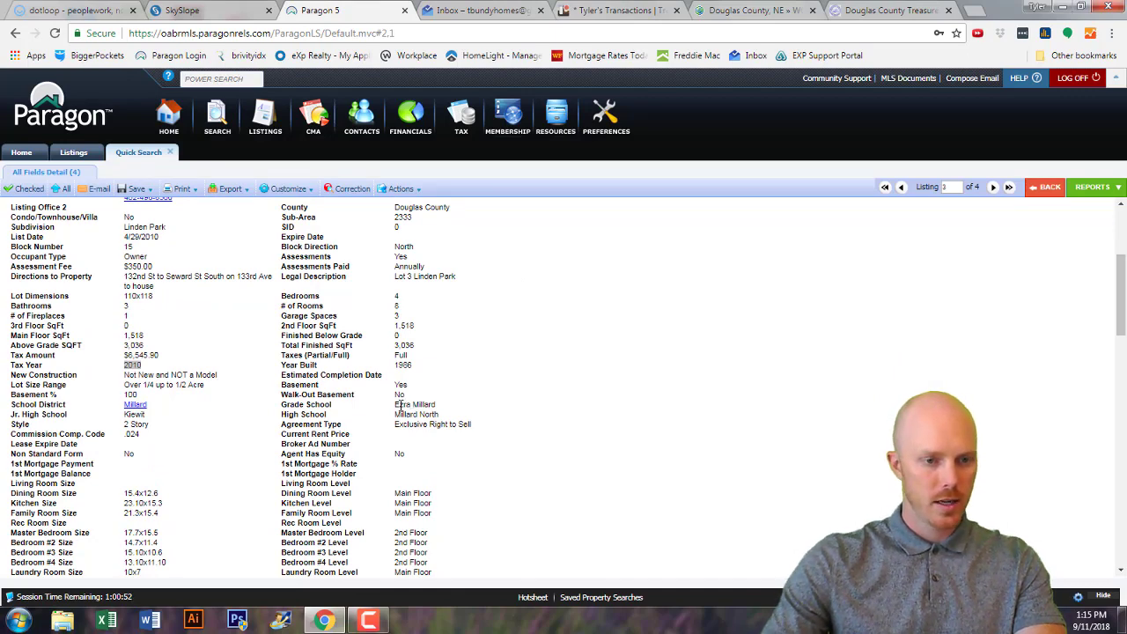
# Step: Choose the School District and begin the Grade School, checking the reference listing's school names
pyautogui.click(74, 152)
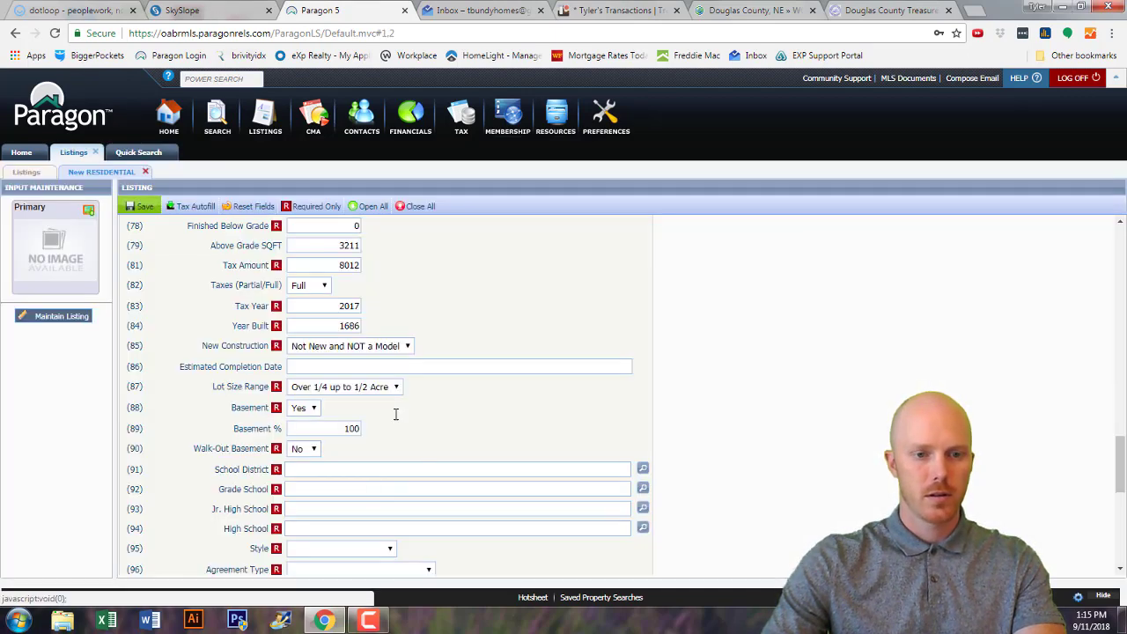
pyautogui.click(317, 468)
pyautogui.write('om')
pyautogui.click(318, 484)
pyautogui.click(319, 489)
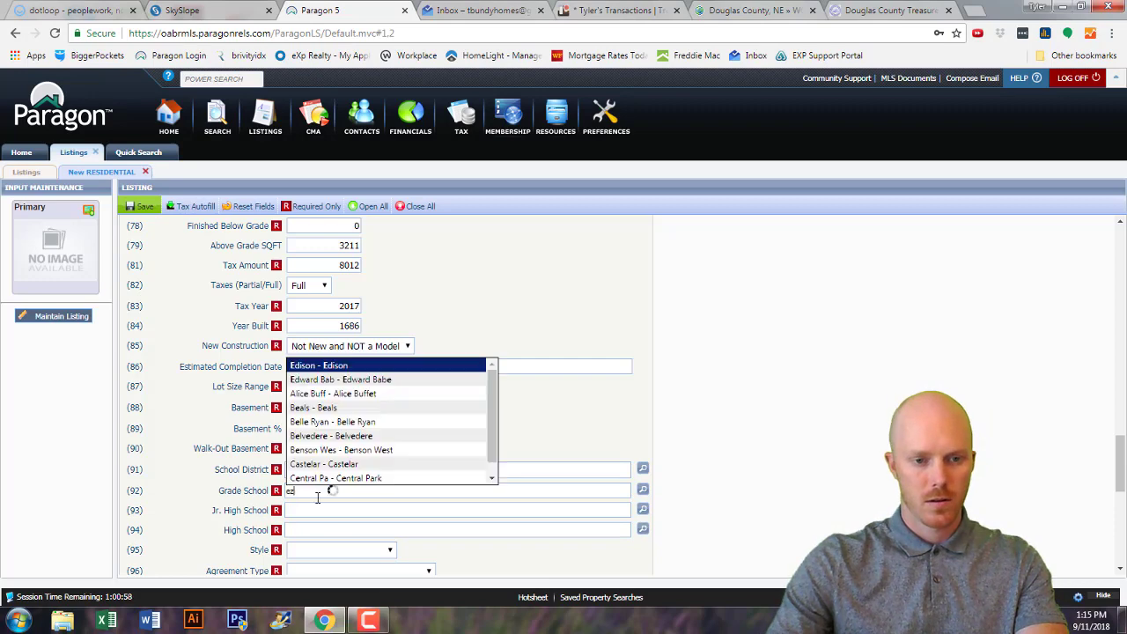
pyautogui.write('ge')
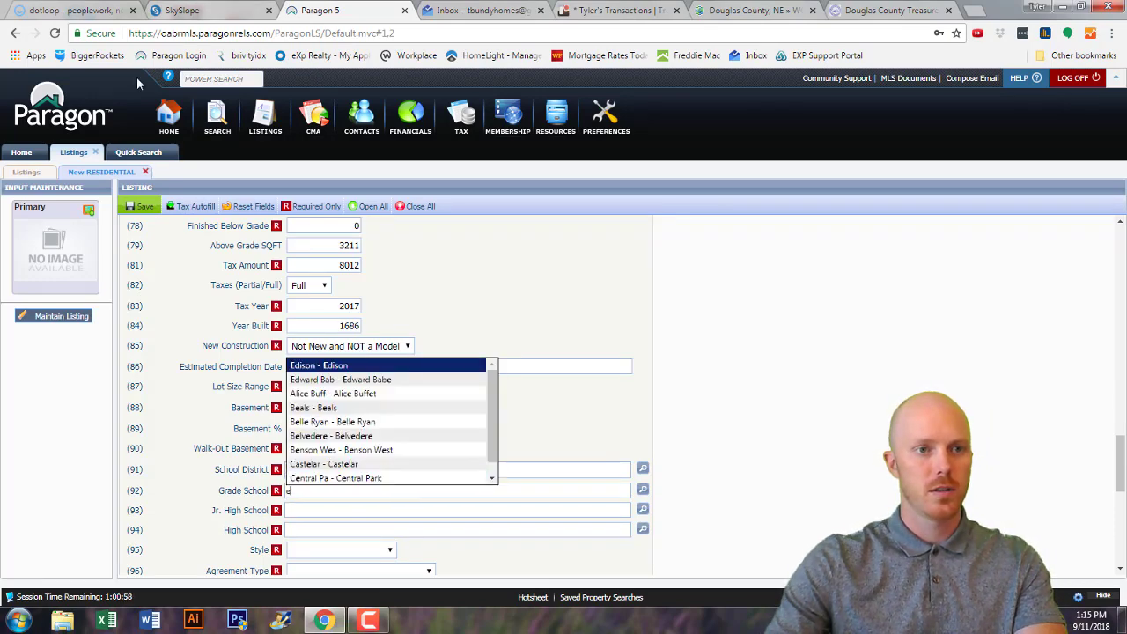
pyautogui.click(138, 153)
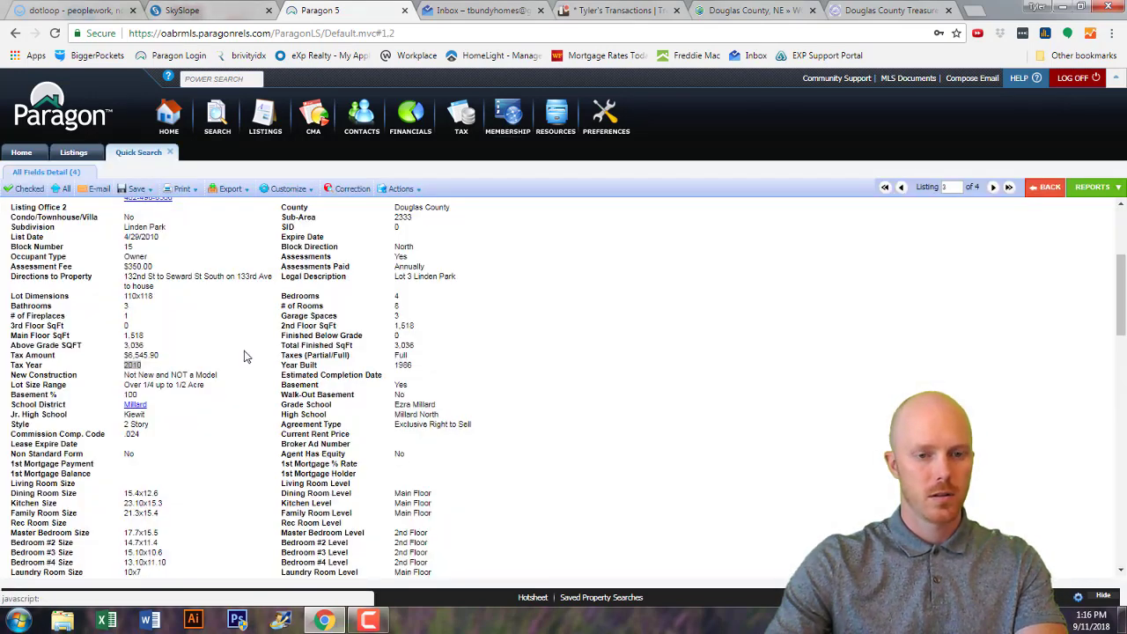
pyautogui.click(74, 153)
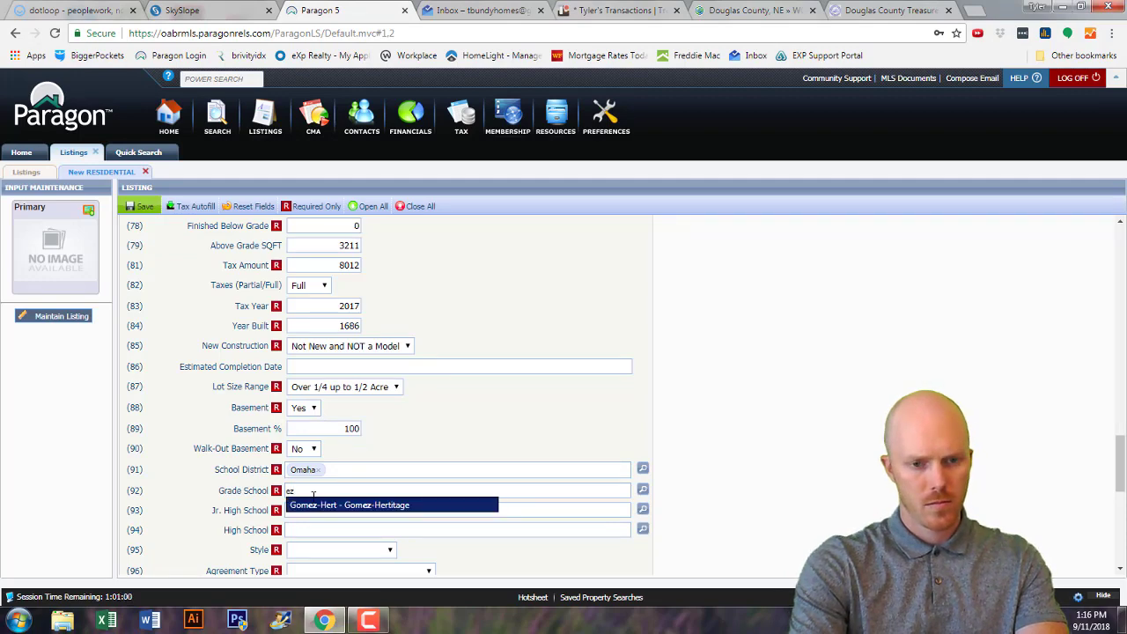
pyautogui.press('BackSpace')
pyautogui.press('BackSpace')
# Step: Enter Kiewit for Jr. High and Millard North for High School, then revisit Grade School
pyautogui.click(324, 510)
pyautogui.write('ki')
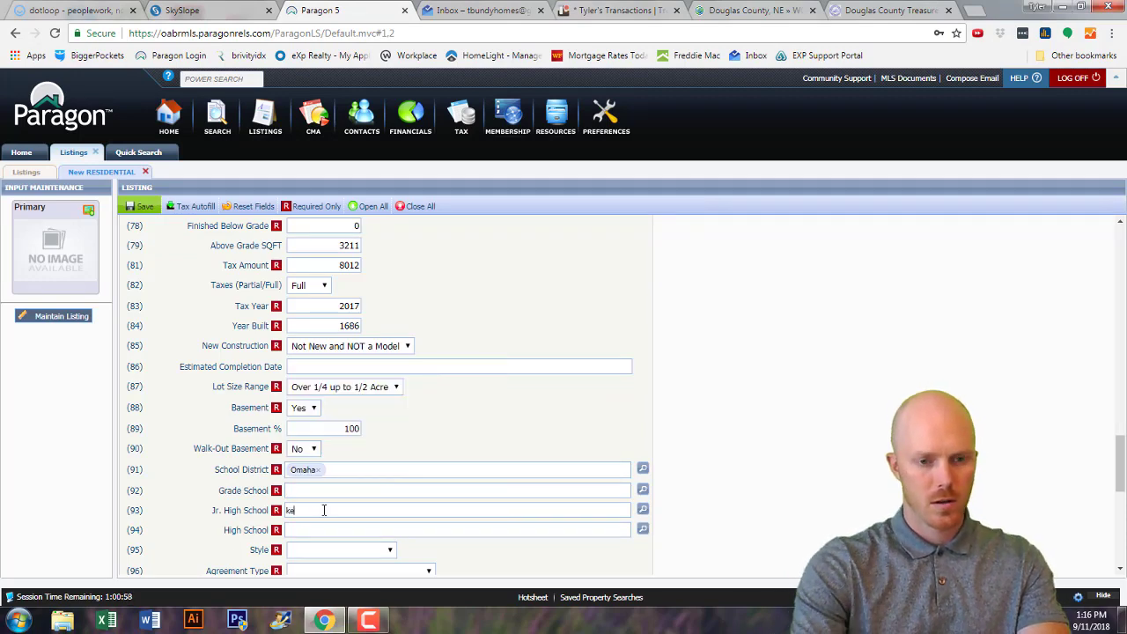
pyautogui.click(300, 530)
pyautogui.write('mil')
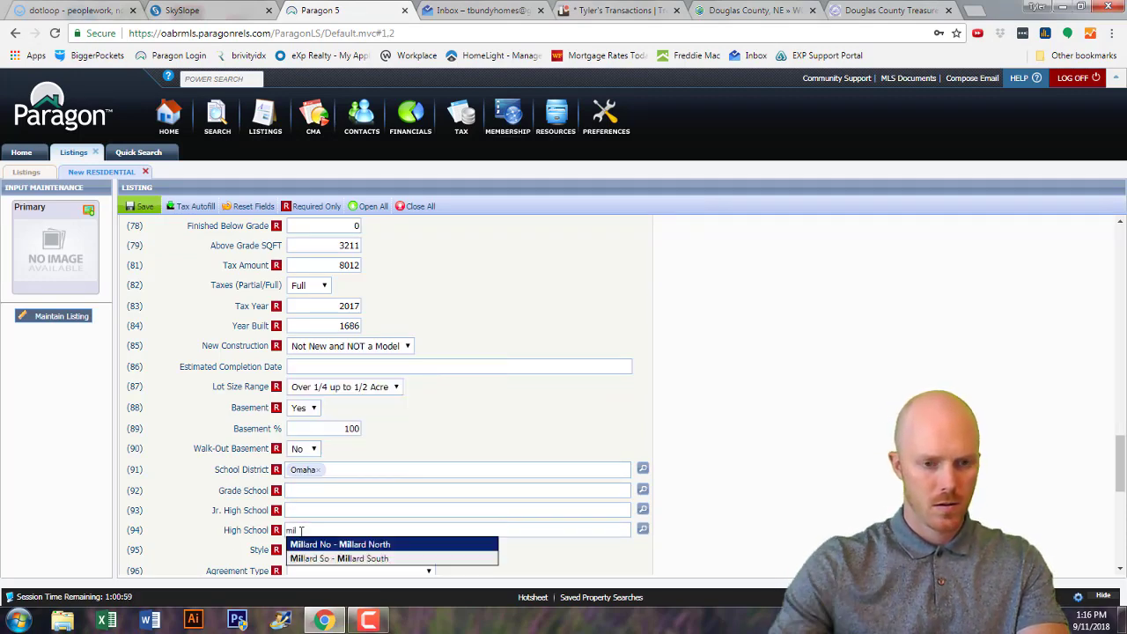
pyautogui.click(330, 543)
pyautogui.click(306, 508)
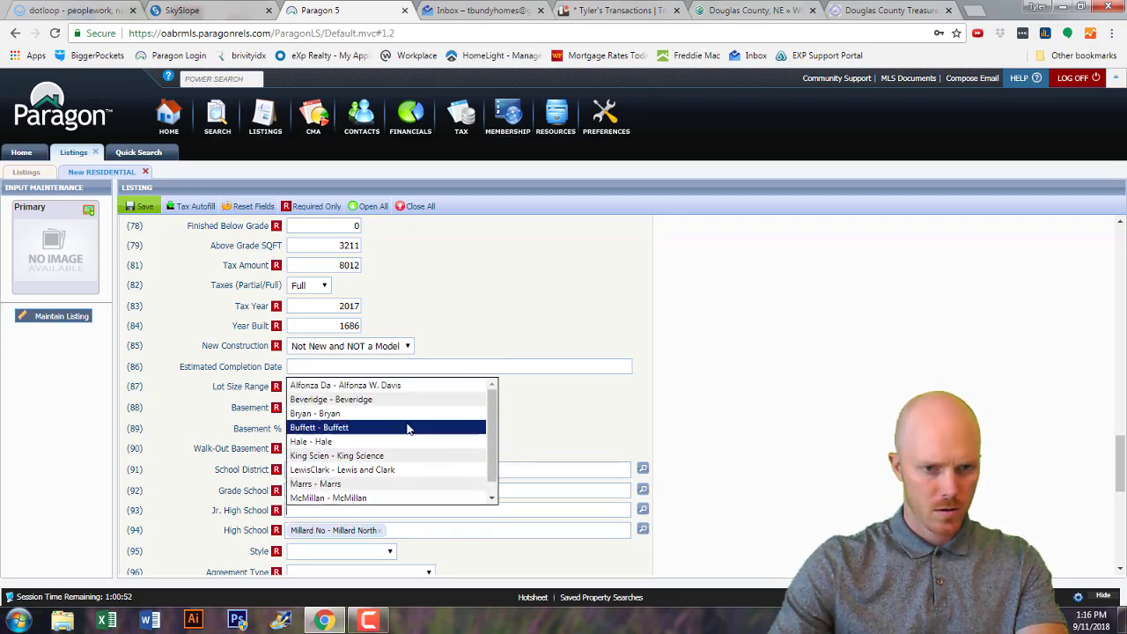
pyautogui.click(546, 408)
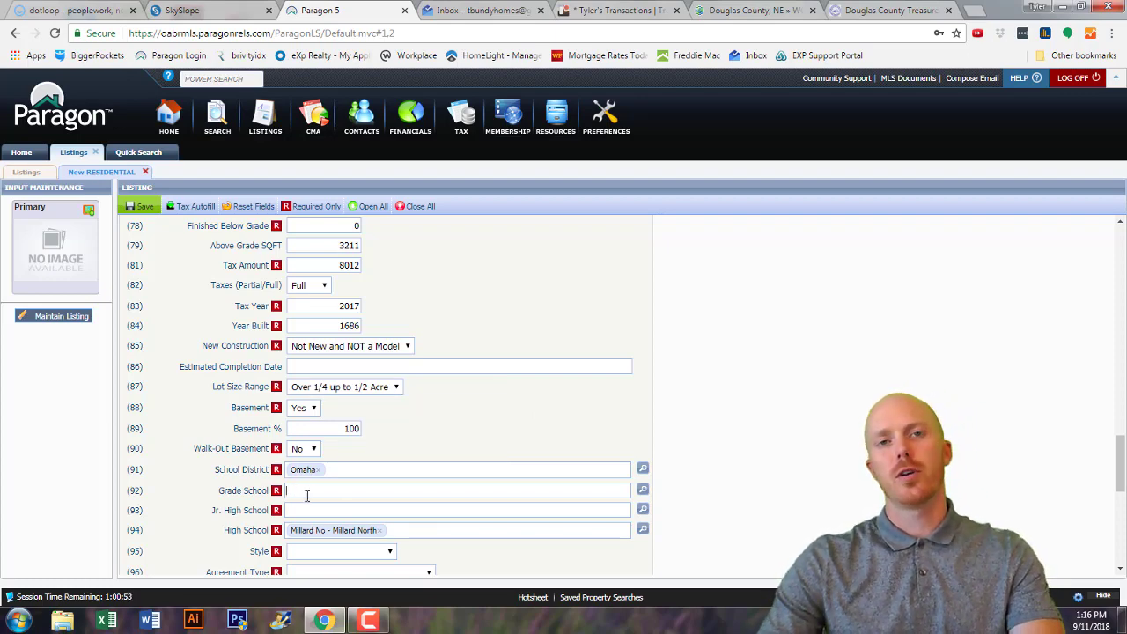
pyautogui.click(307, 496)
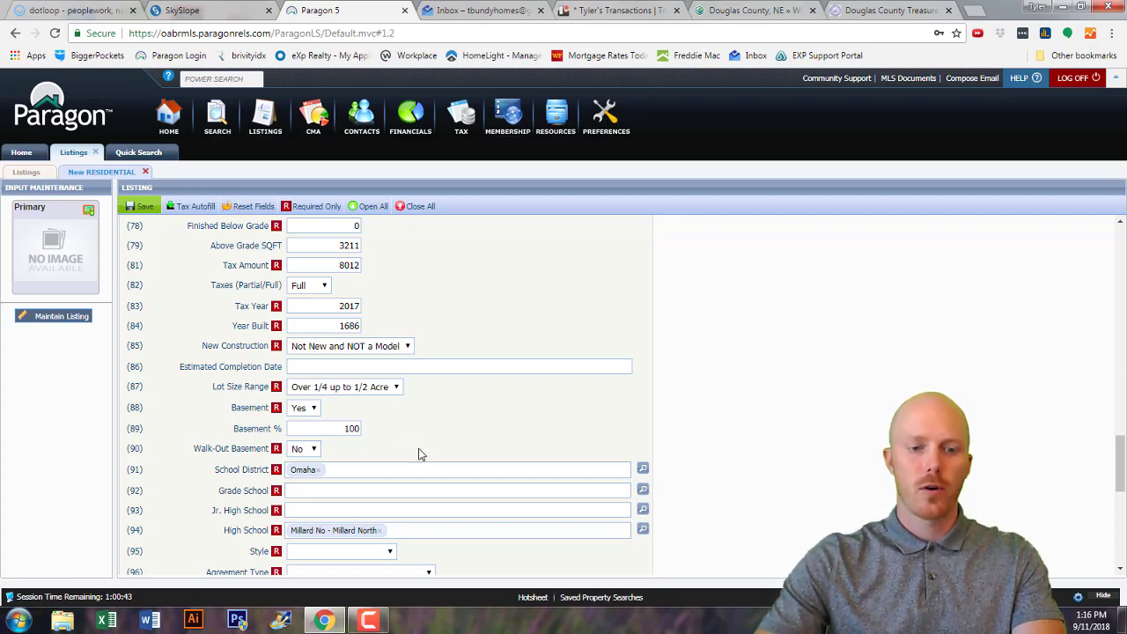
pyautogui.moveTo(368, 621)
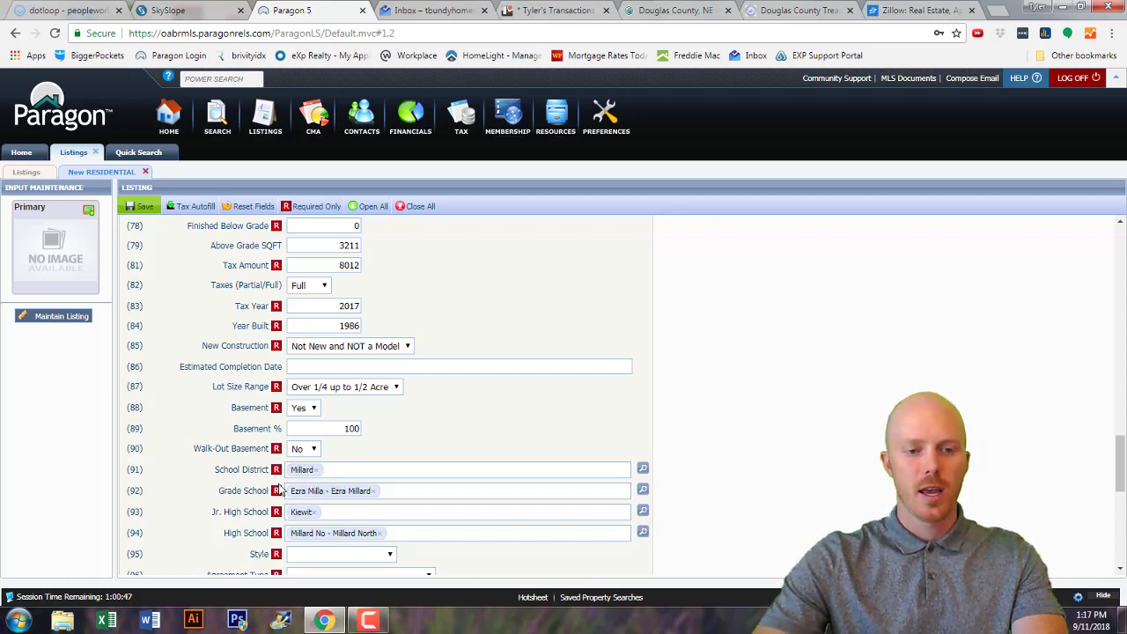
# Step: Set Style to 2 Story and Agreement Type to Exclusive Right to Sell
pyautogui.scroll(-2, 325, 472)
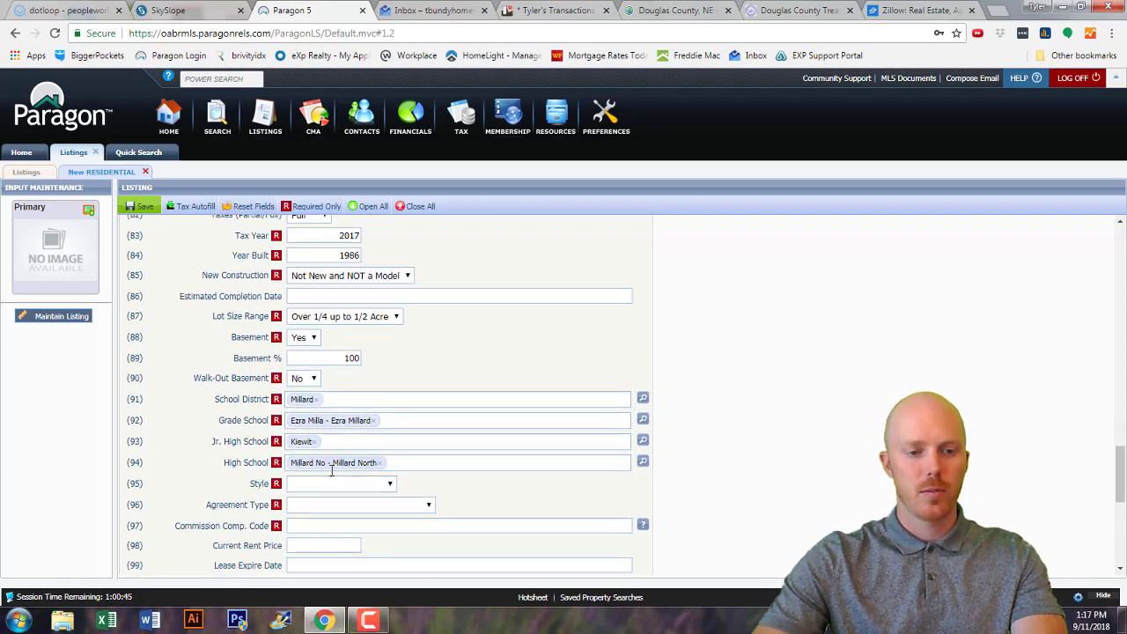
pyautogui.click(390, 483)
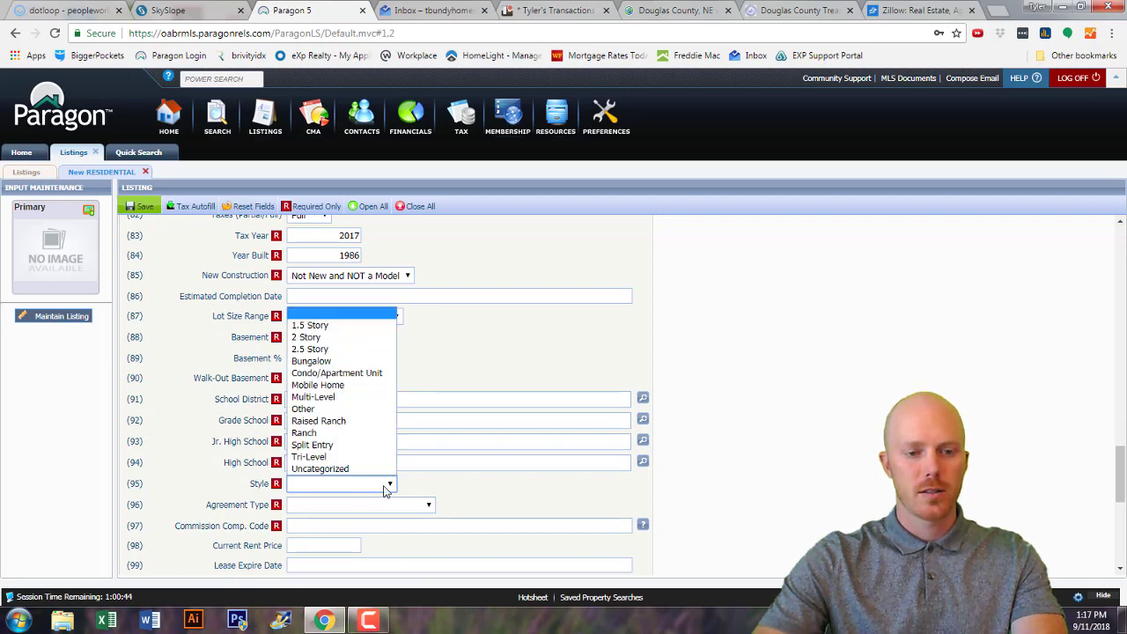
pyautogui.click(312, 338)
pyautogui.click(343, 506)
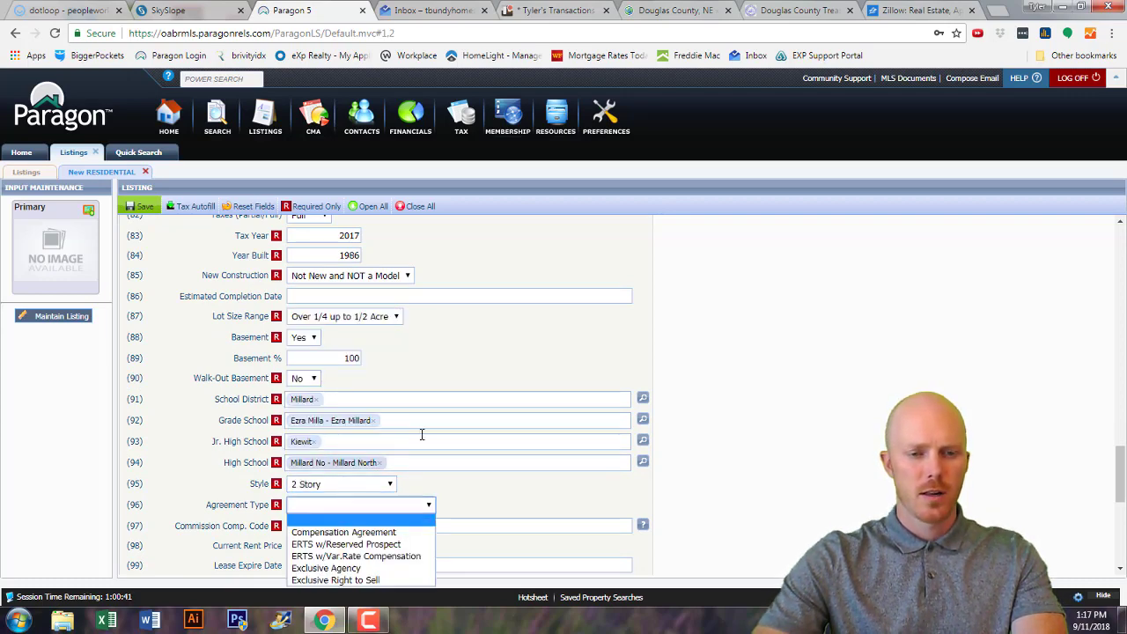
pyautogui.scroll(-4, 432, 431)
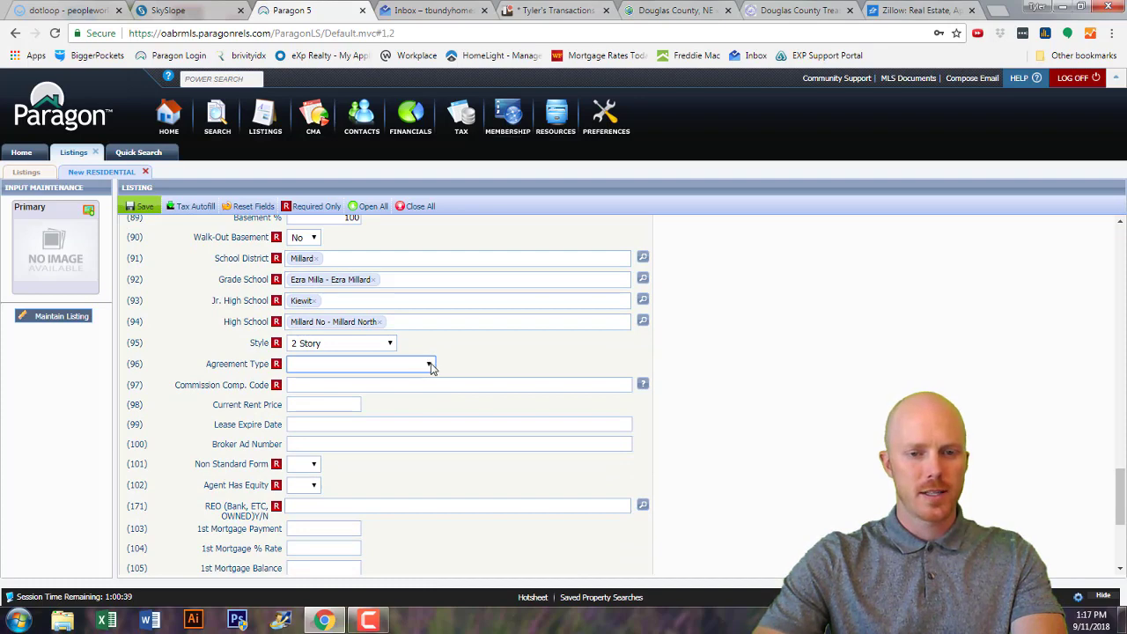
pyautogui.click(429, 364)
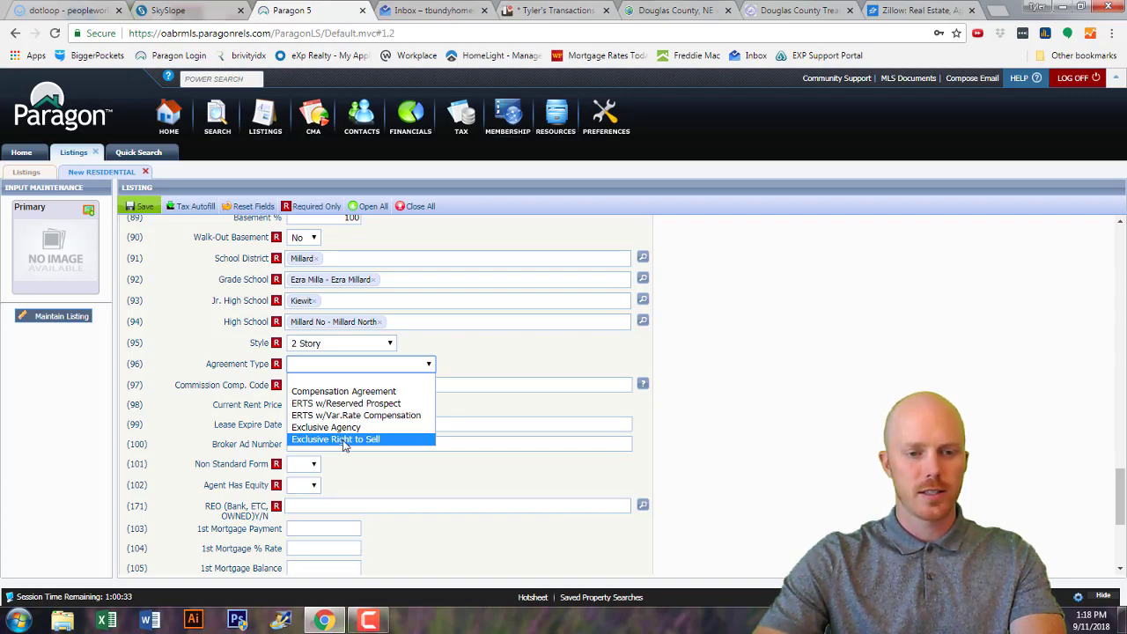
pyautogui.click(345, 439)
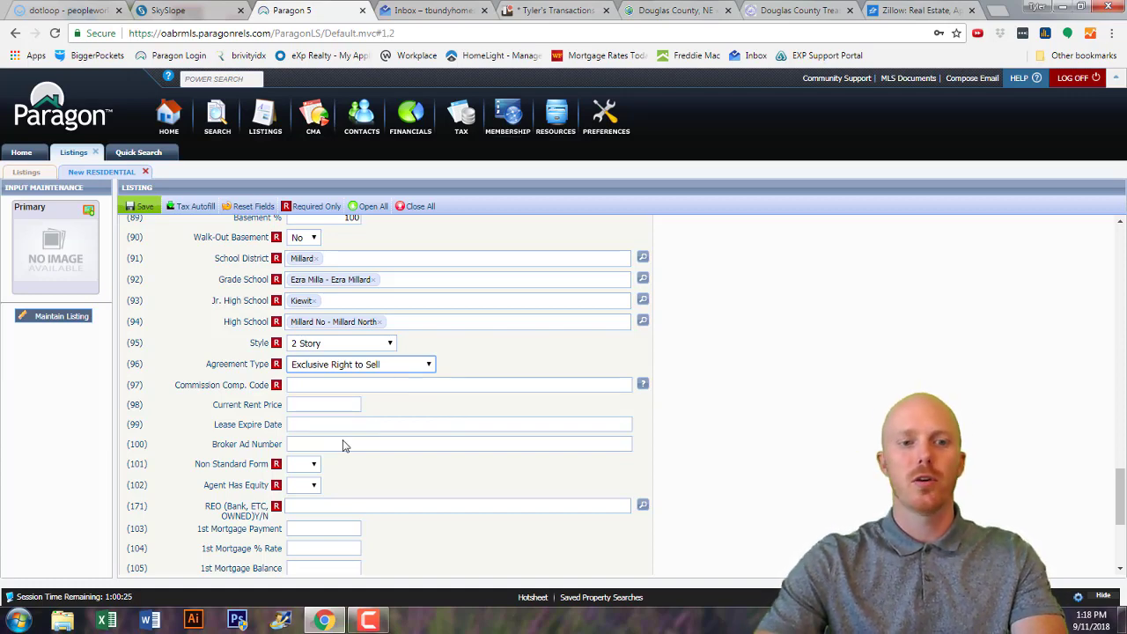
# Step: Enter 2.4 as the Commission Comp. Code
pyautogui.click(343, 384)
pyautogui.write('2.4')
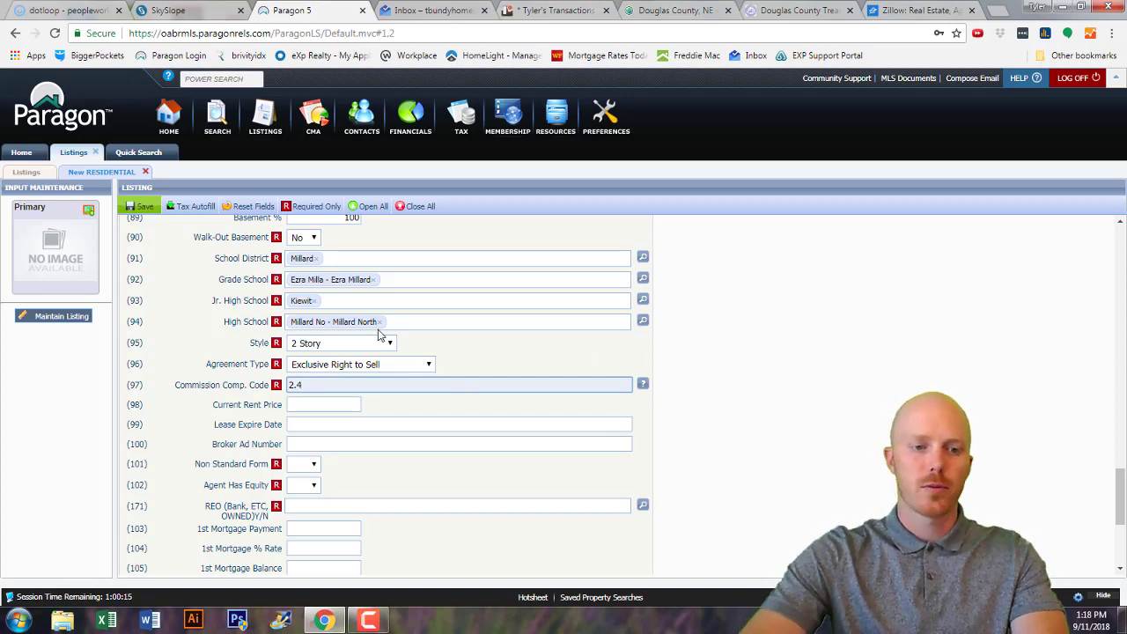
pyautogui.scroll(-2, 369, 370)
pyautogui.click(330, 399)
# Step: Answer No for Non Standard Form and Agent Has Equity, and No - NO for REO
pyautogui.click(314, 395)
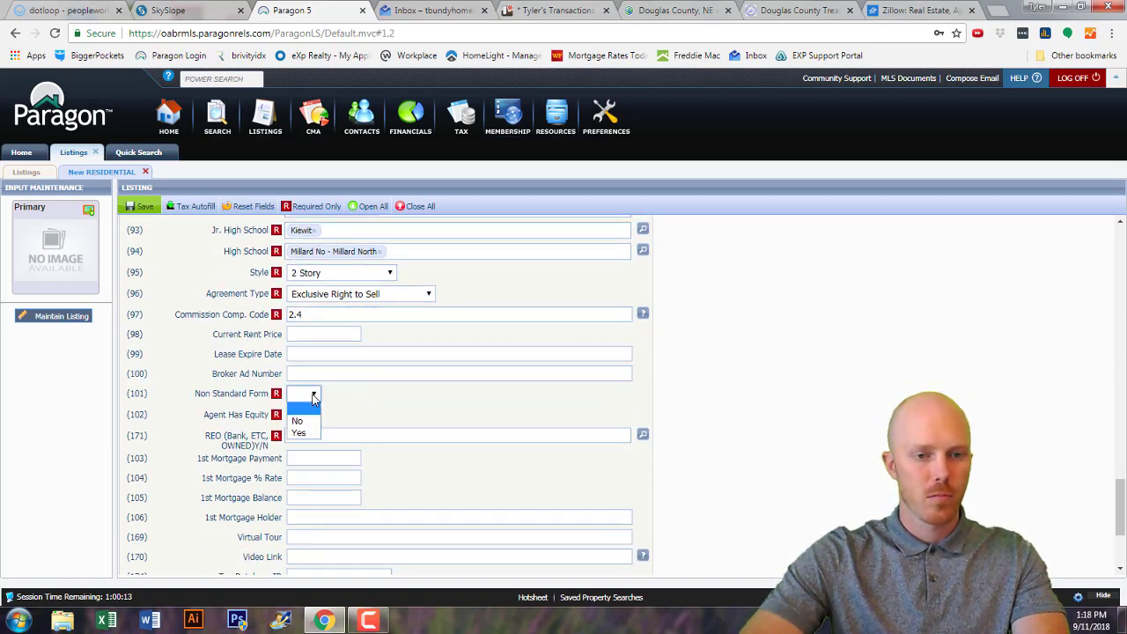
pyautogui.click(304, 419)
pyautogui.click(314, 415)
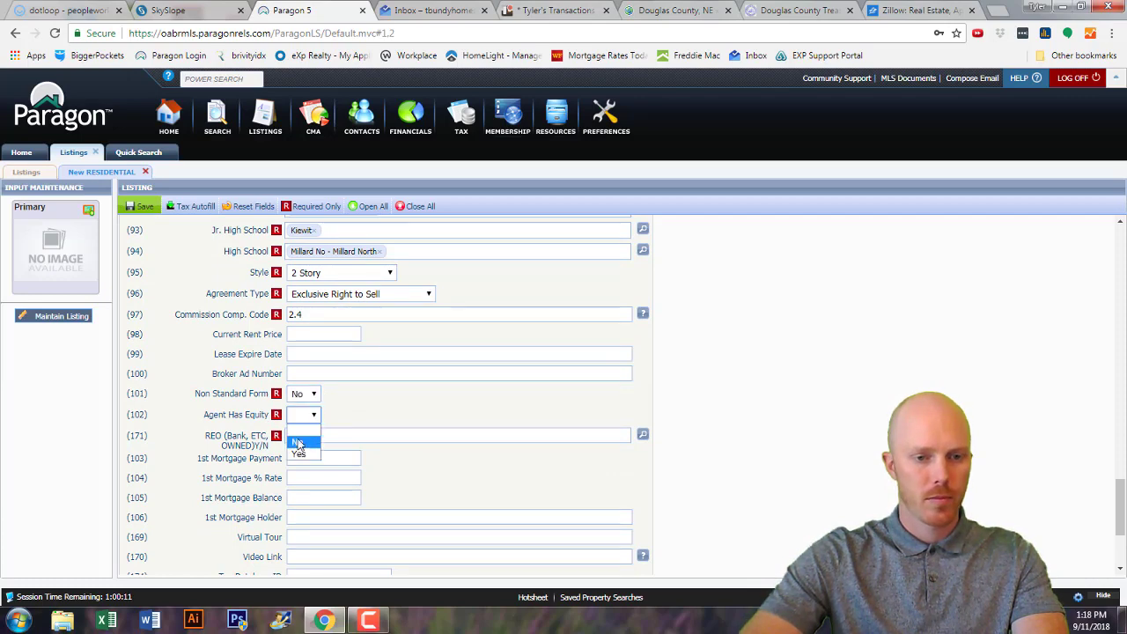
pyautogui.click(298, 443)
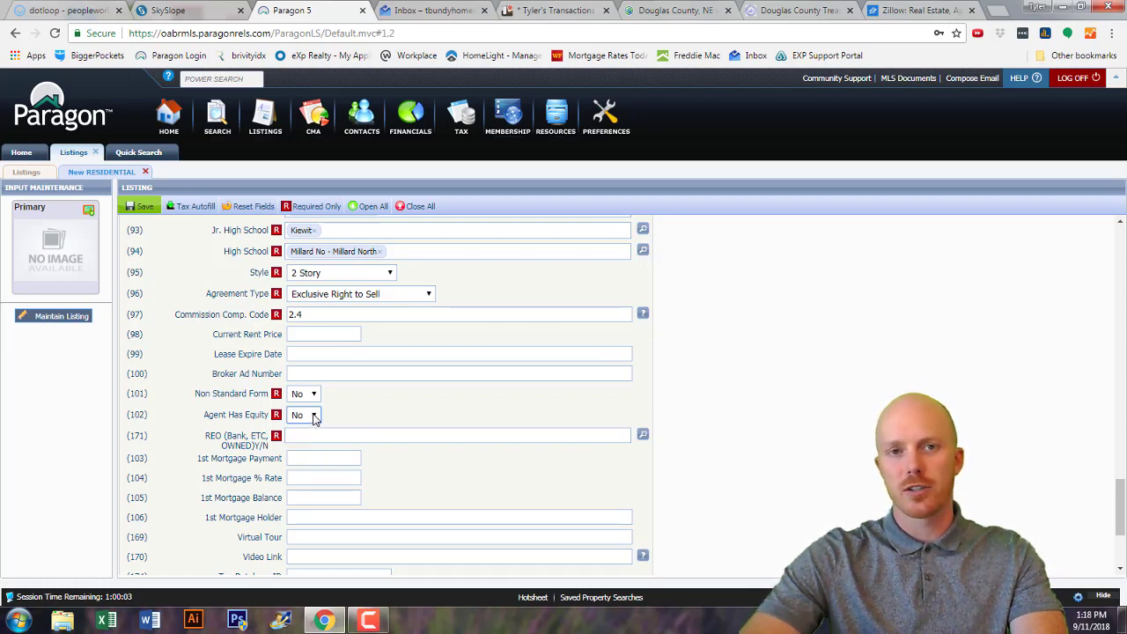
pyautogui.click(320, 437)
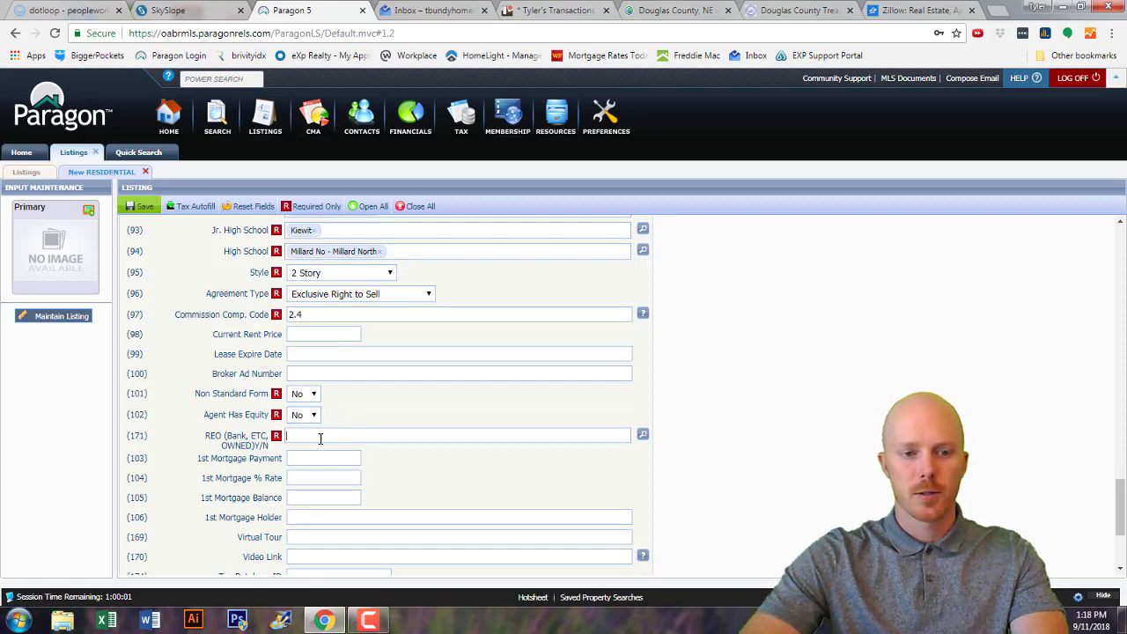
pyautogui.write('n')
pyautogui.click(319, 448)
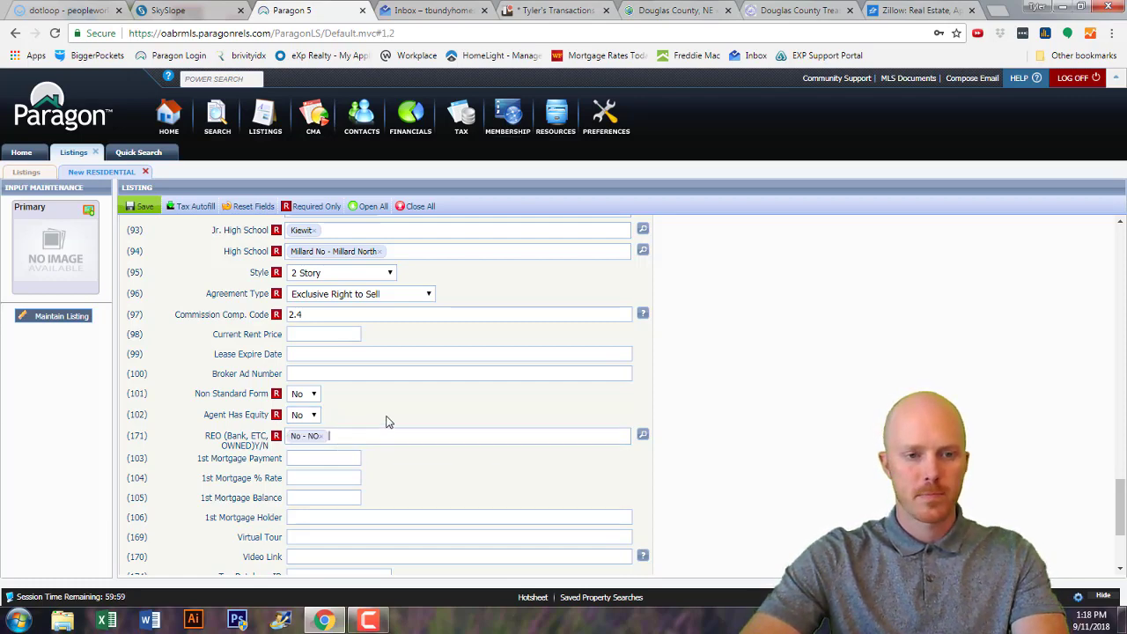
pyautogui.scroll(-3, 388, 422)
pyautogui.scroll(-1, 387, 422)
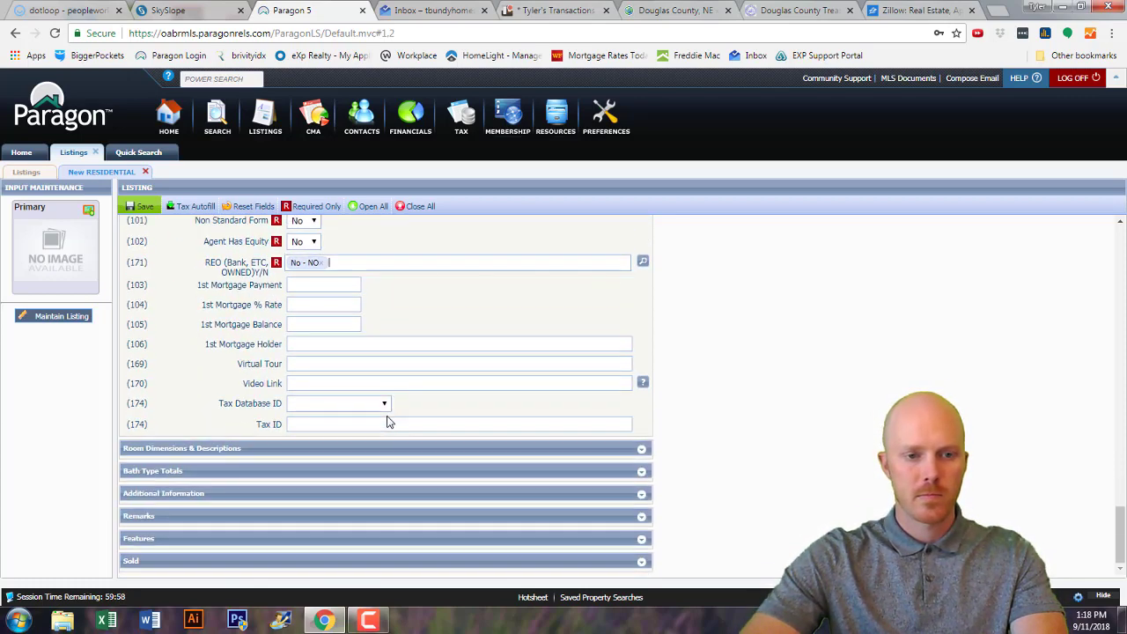
# Step: In Room Dimensions & Descriptions, set Master Bedroom Level to 2nd Floor and Laundry Room Level to Main Floor
pyautogui.click(359, 447)
pyautogui.scroll(-2, 406, 407)
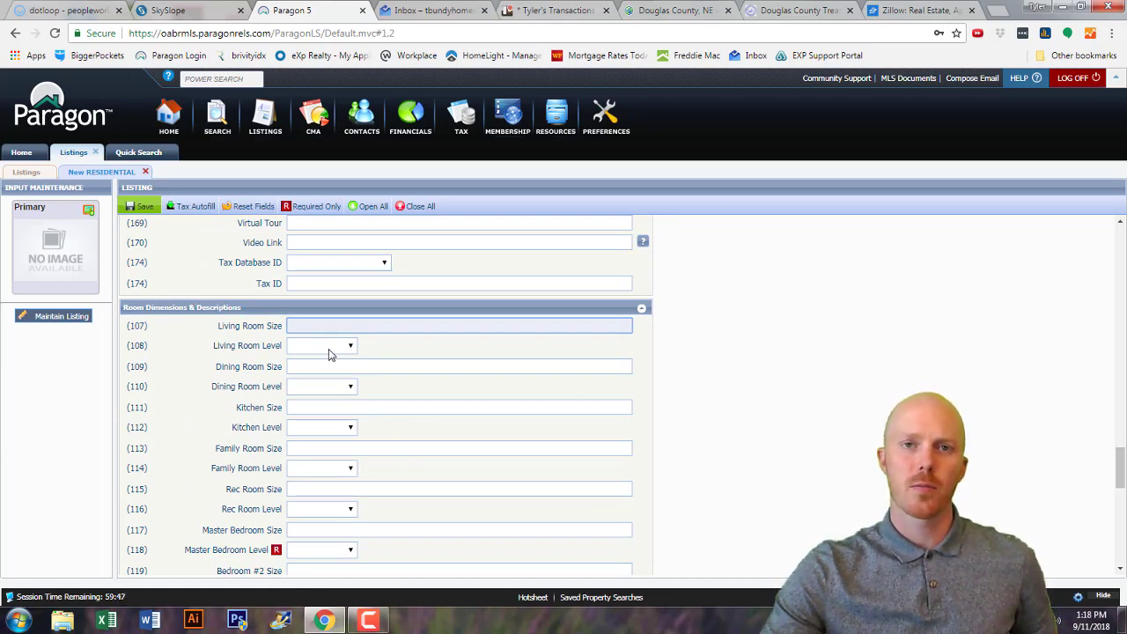
pyautogui.scroll(-1, 329, 354)
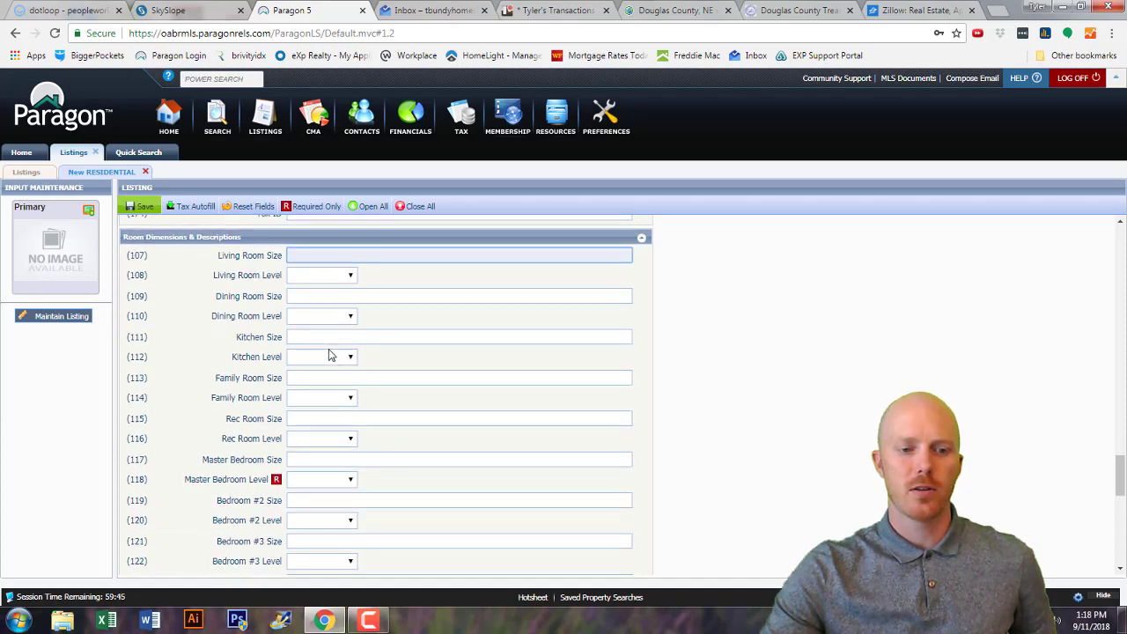
pyautogui.click(351, 481)
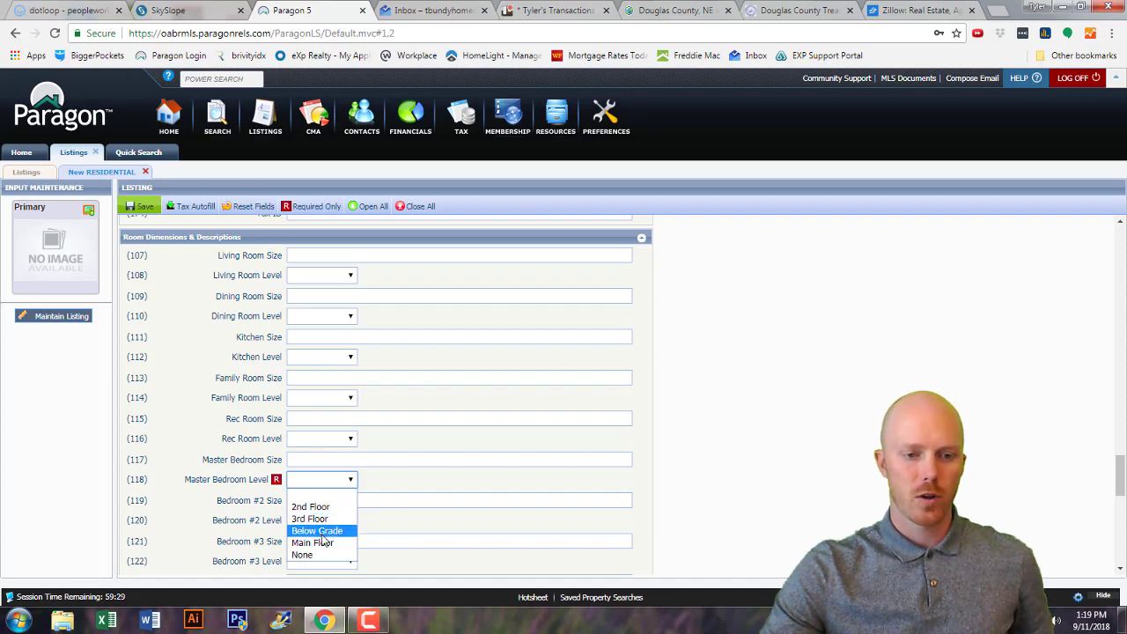
pyautogui.click(313, 507)
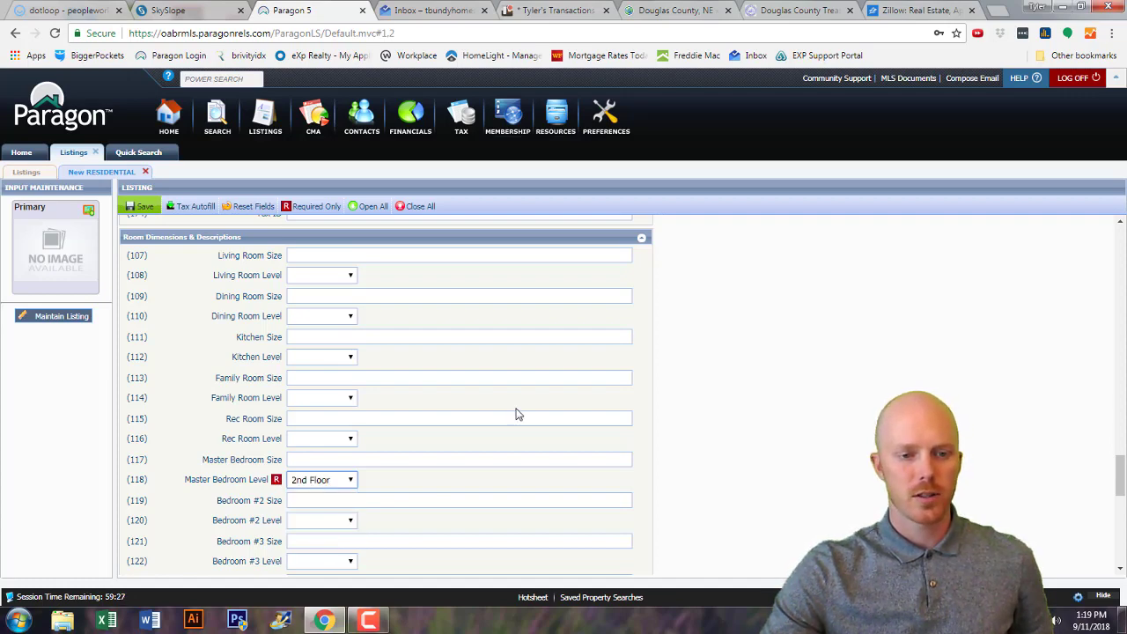
pyautogui.scroll(-4, 515, 412)
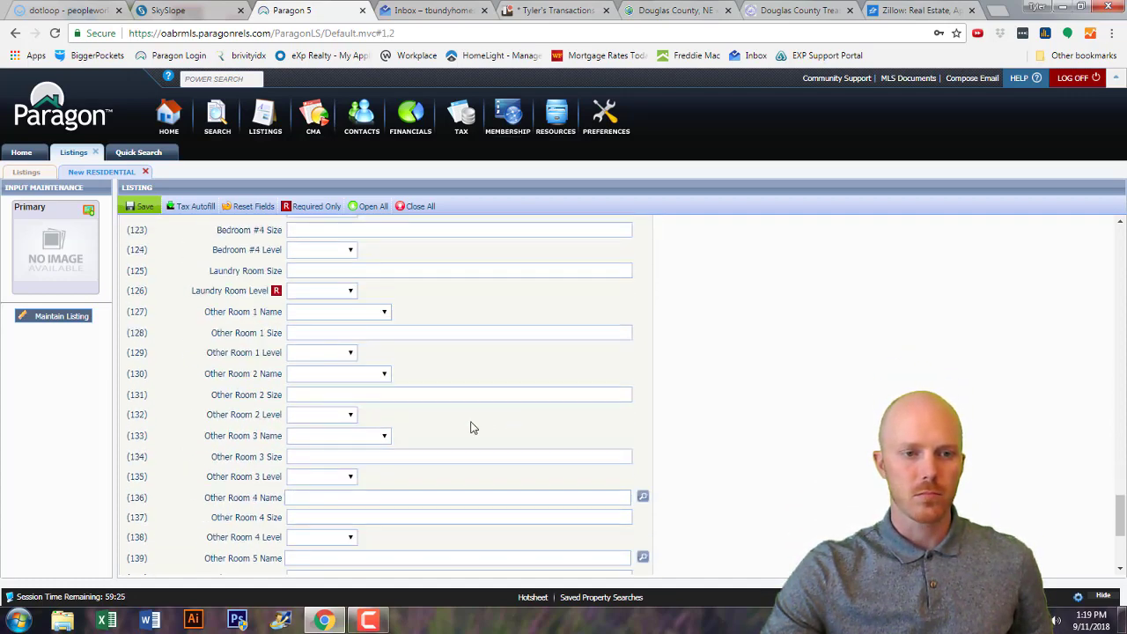
pyautogui.scroll(1, 470, 428)
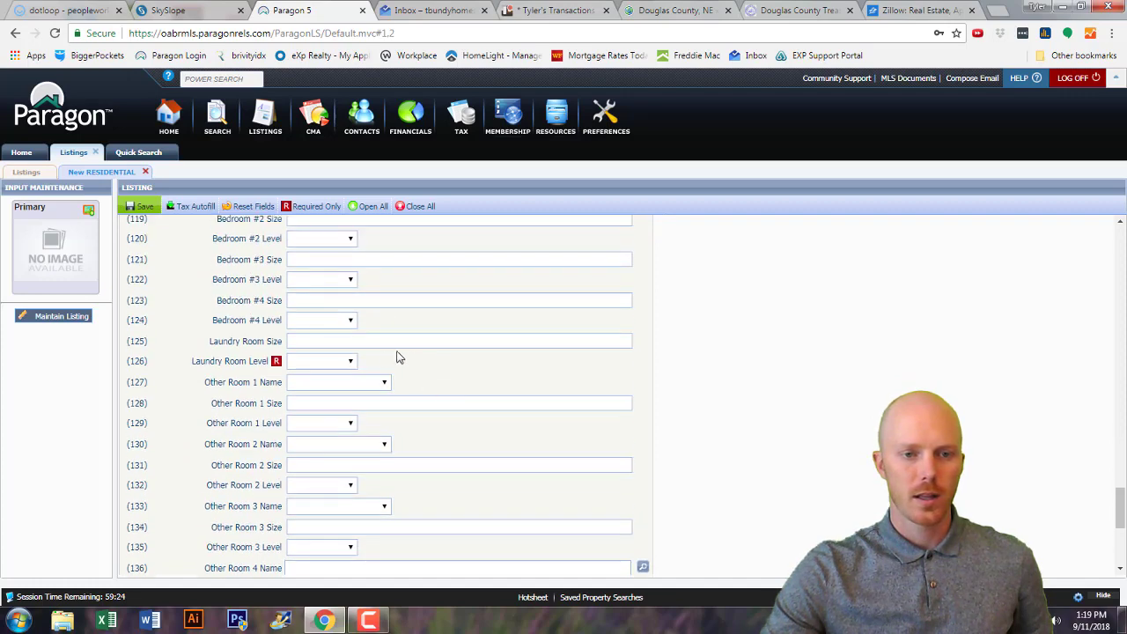
pyautogui.click(350, 363)
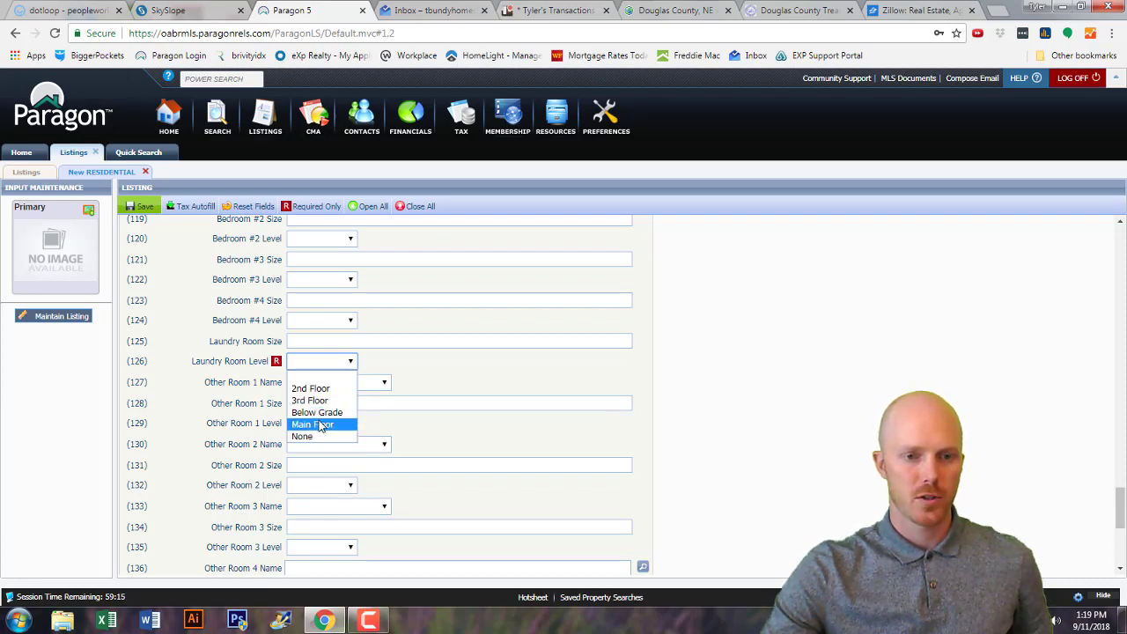
pyautogui.click(321, 425)
pyautogui.scroll(-4, 480, 370)
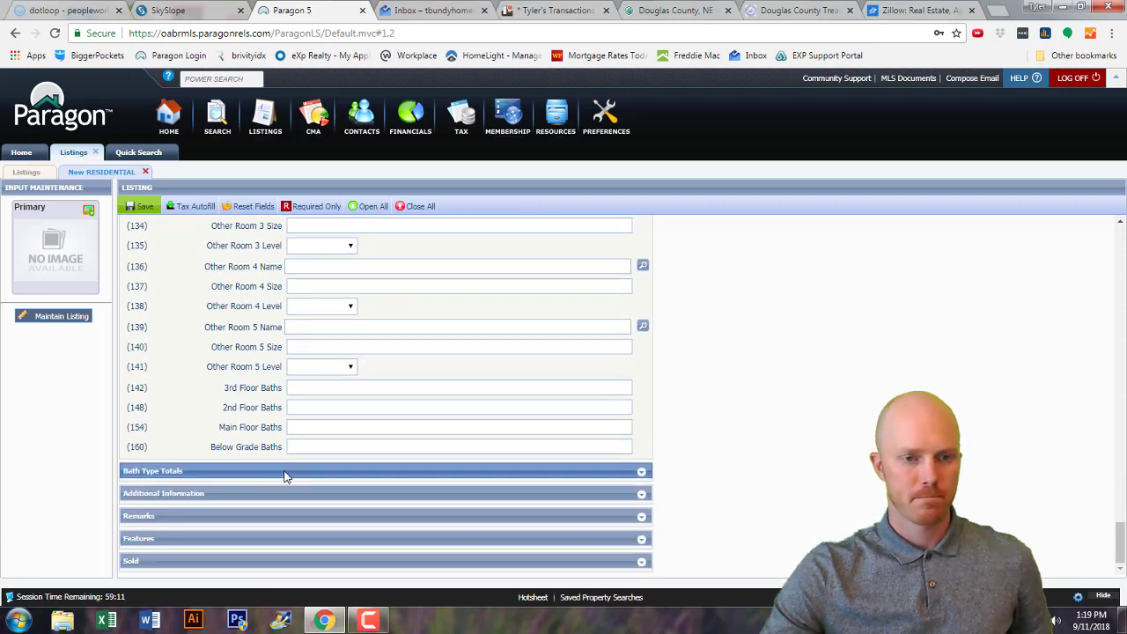
# Step: Expand Bath Type Totals and go to the Main Floor 1/2 Baths field
pyautogui.click(283, 476)
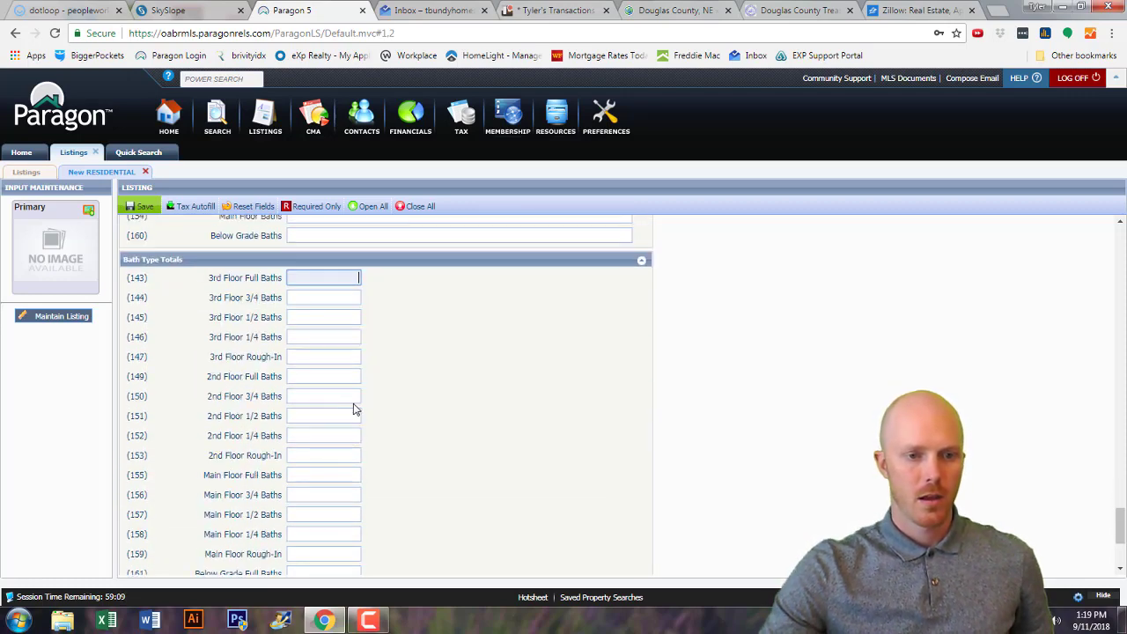
pyautogui.scroll(1, 355, 409)
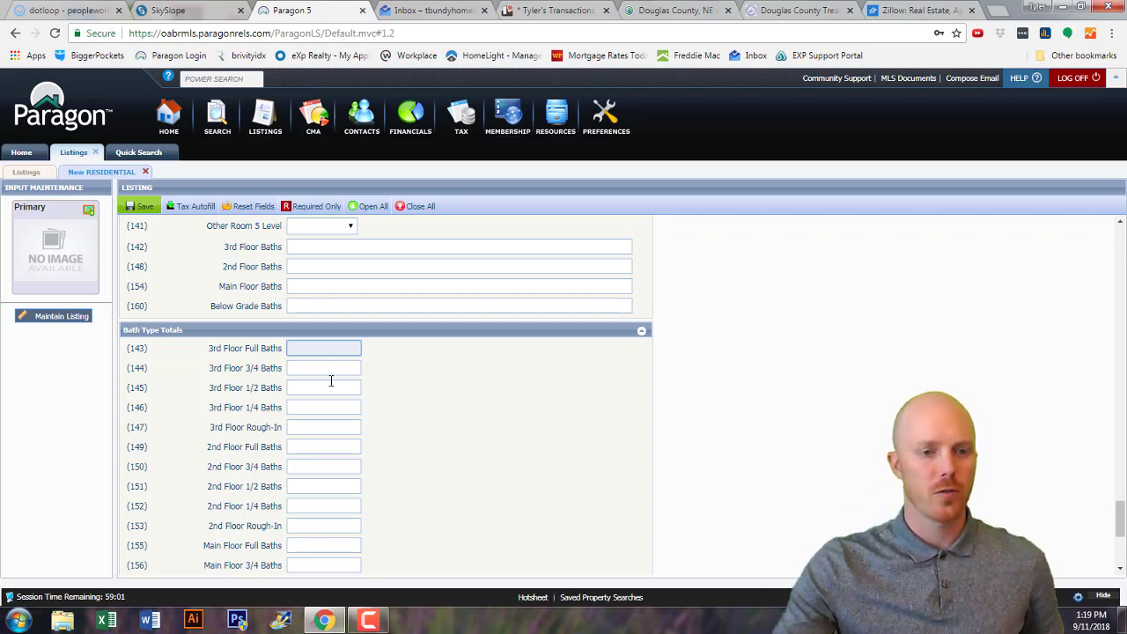
pyautogui.scroll(-1, 331, 380)
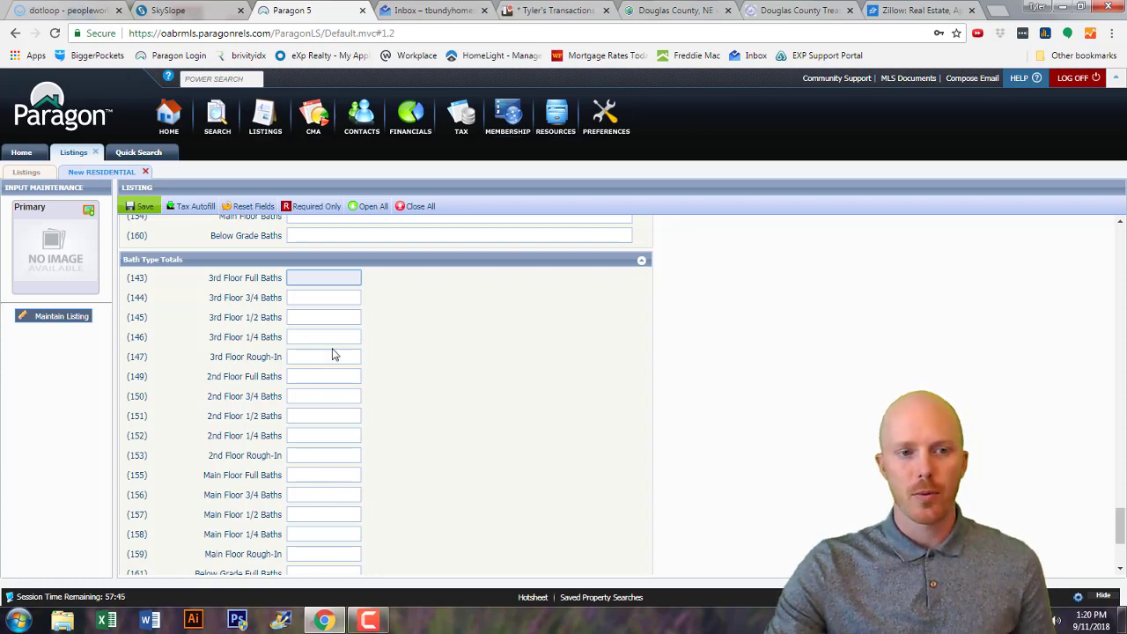
pyautogui.scroll(-1, 332, 355)
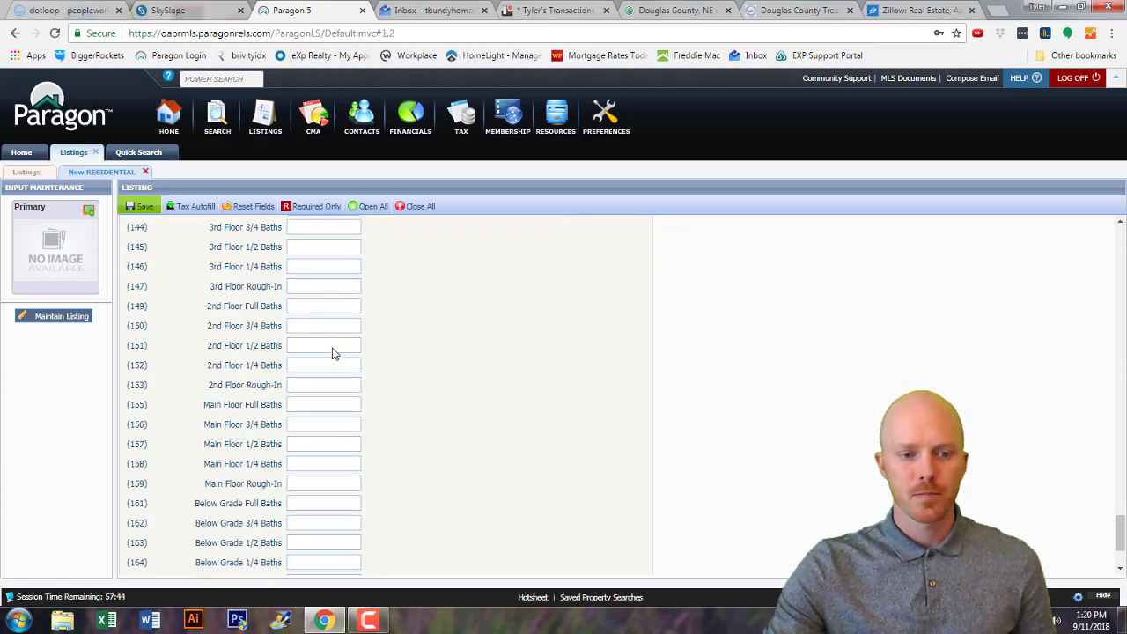
pyautogui.click(322, 444)
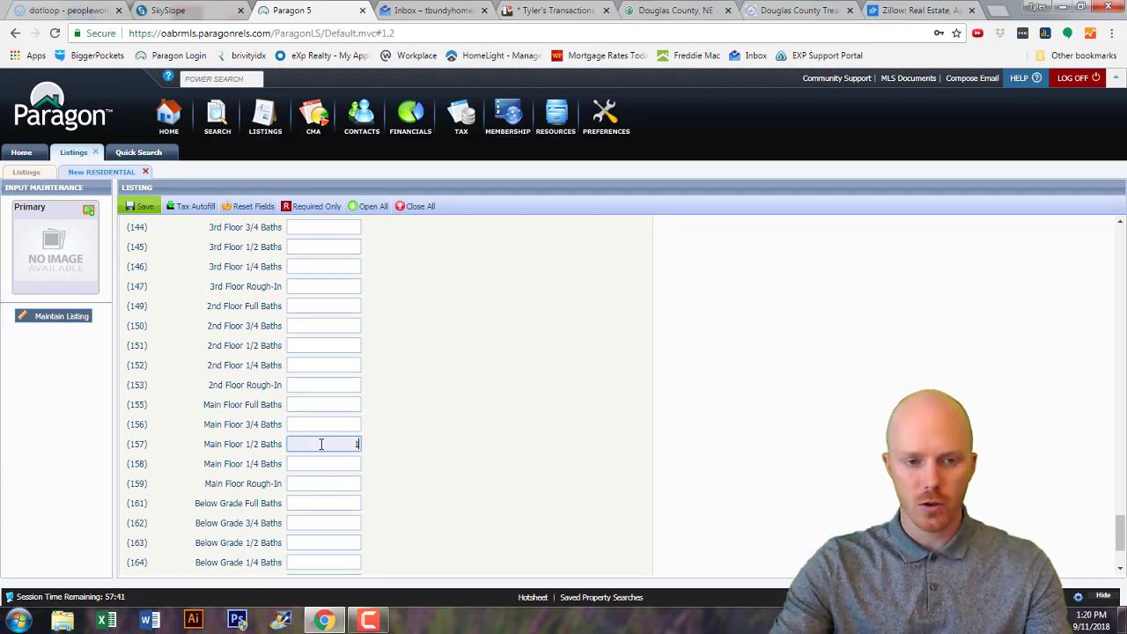
pyautogui.click(413, 421)
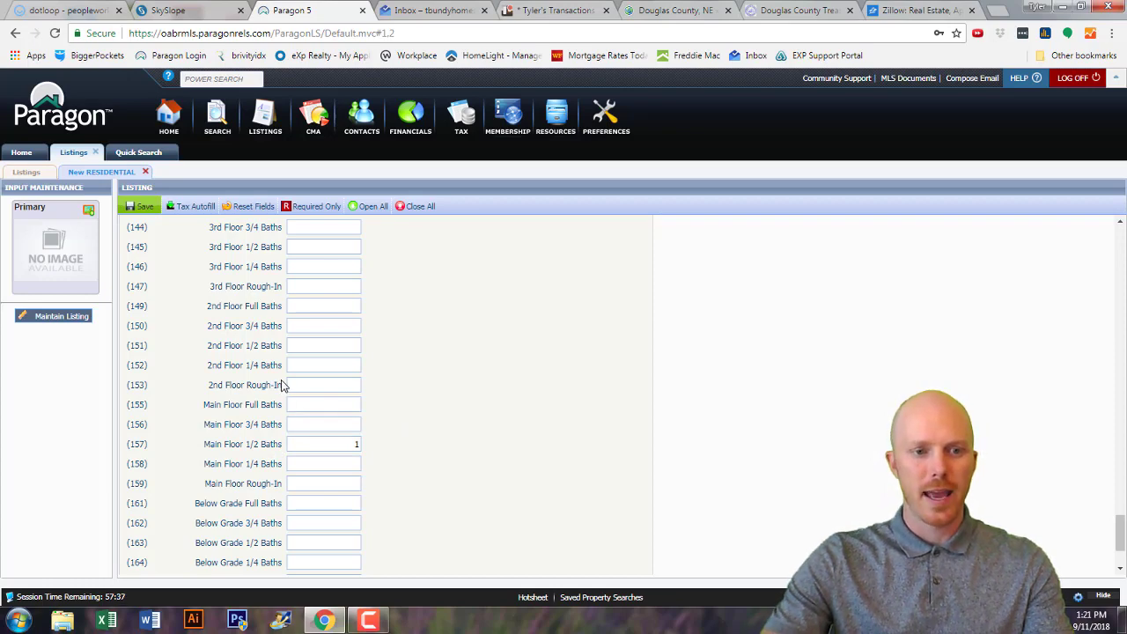
# Step: Enter 2 for 2nd Floor Full Baths and 1 for Main Floor 1/2 Baths
pyautogui.click(304, 306)
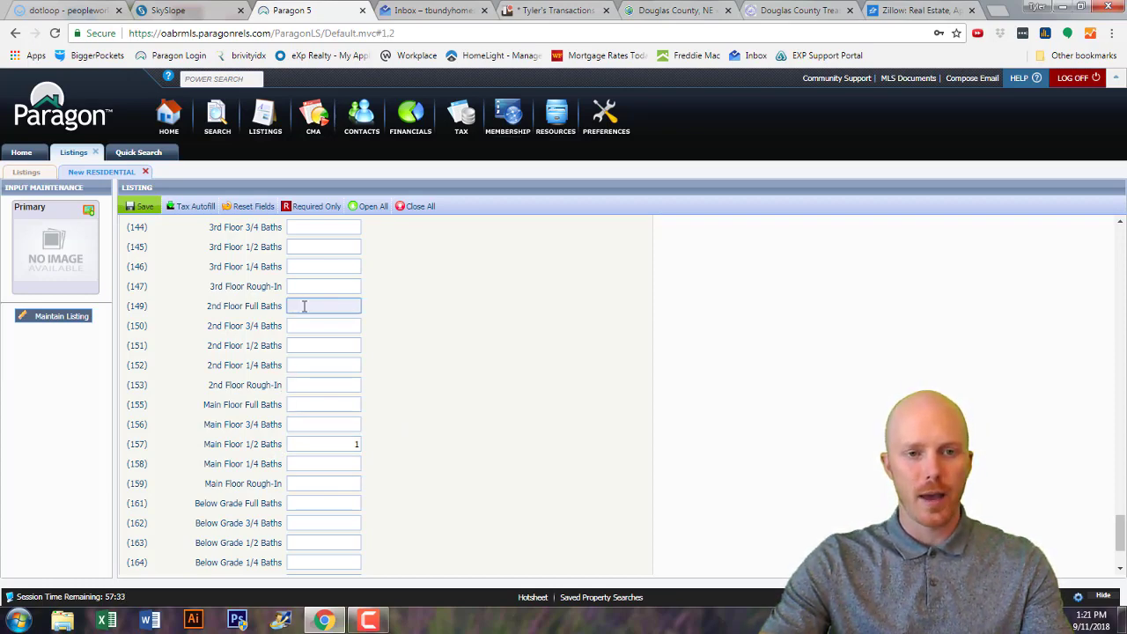
pyautogui.write('2')
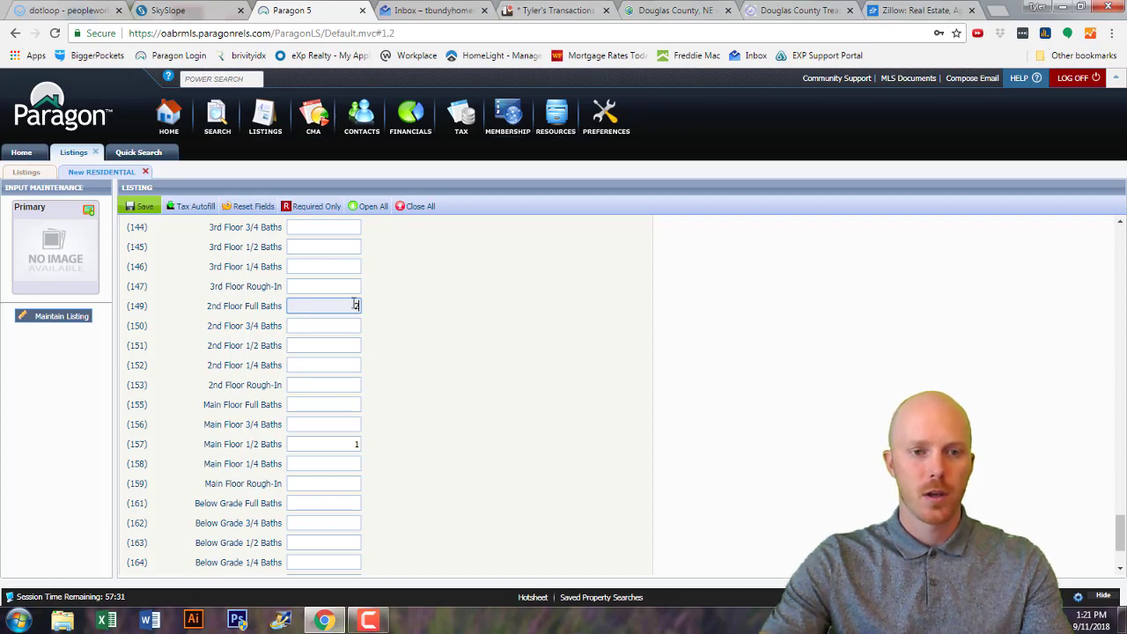
pyautogui.click(382, 303)
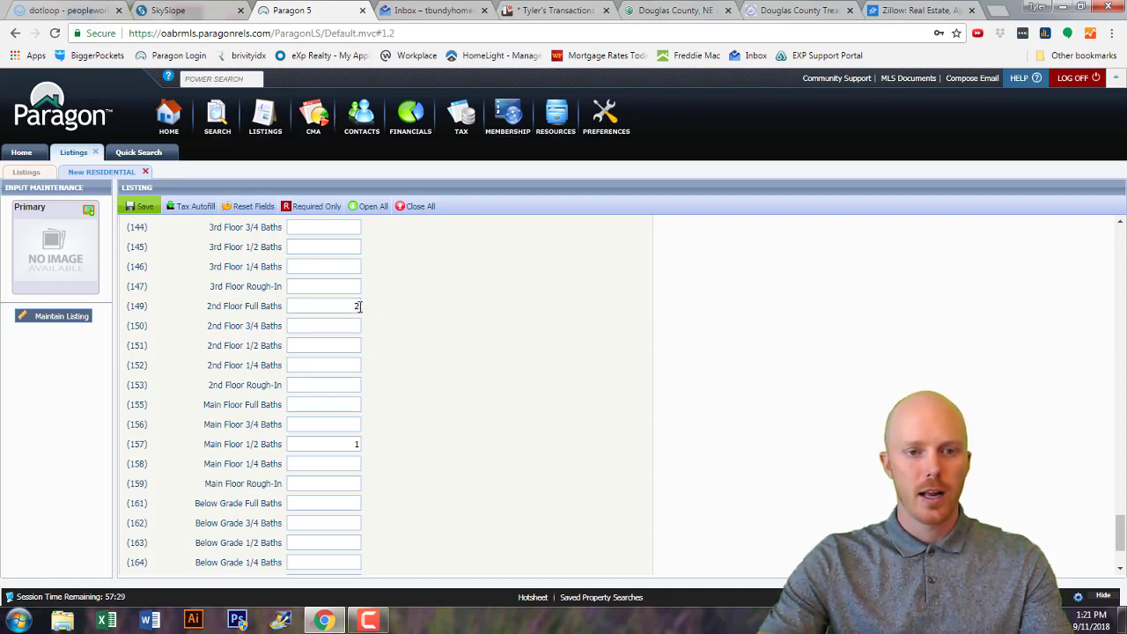
pyautogui.click(353, 446)
pyautogui.press('BackSpace')
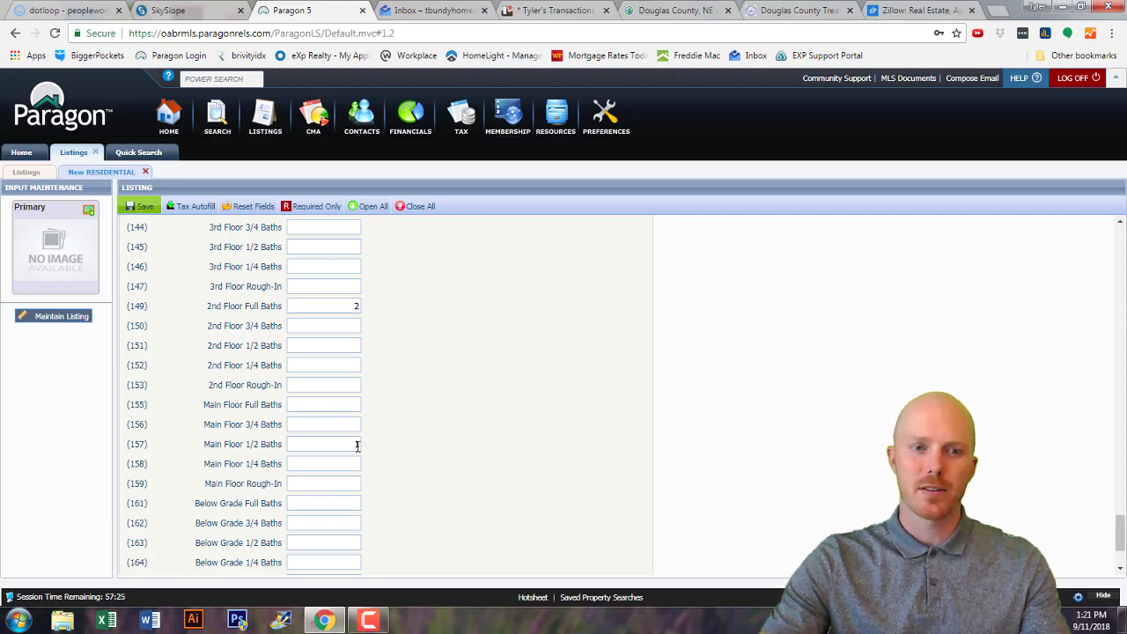
pyautogui.write('1')
pyautogui.scroll(-2, 445, 455)
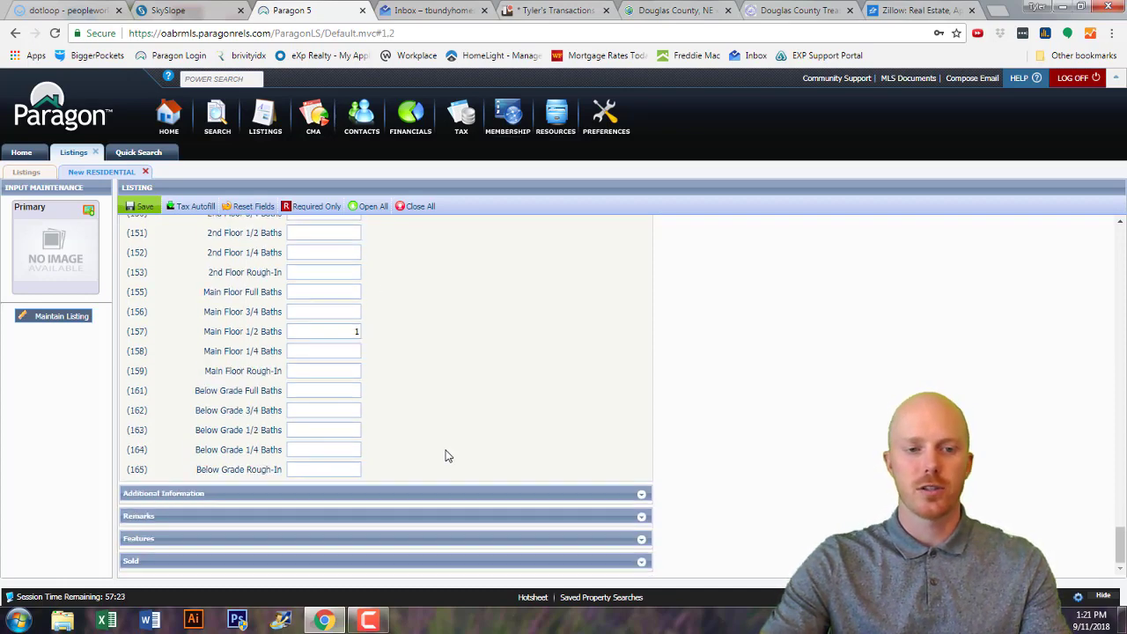
pyautogui.click(352, 516)
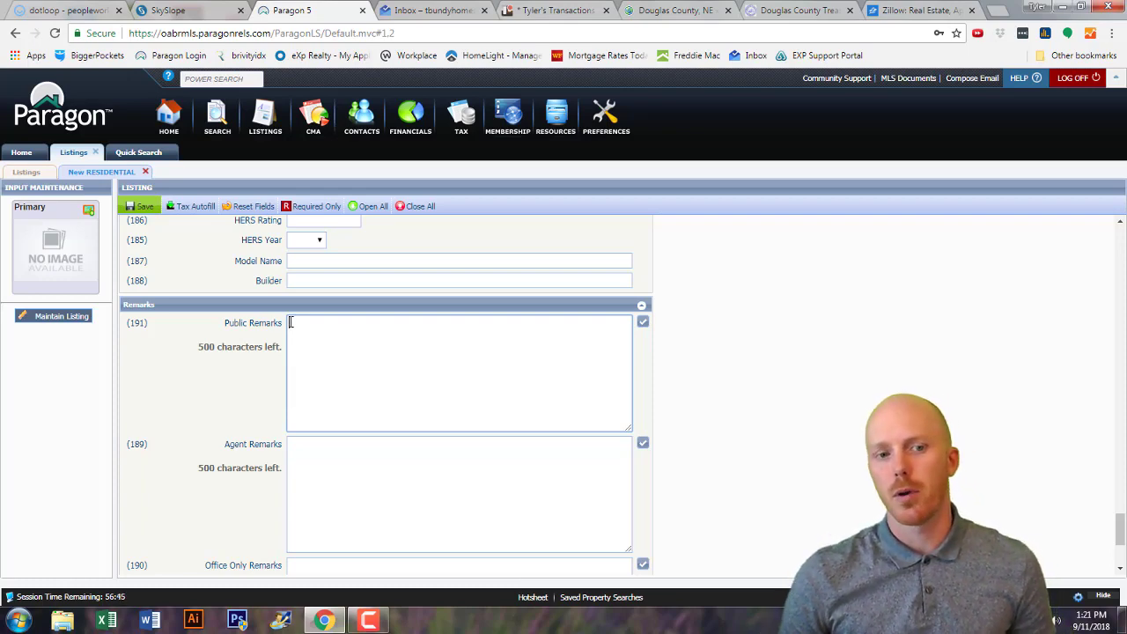
# Step: Select the Agent Remarks box, then return to the Paragon Home page
pyautogui.scroll(-1, 304, 334)
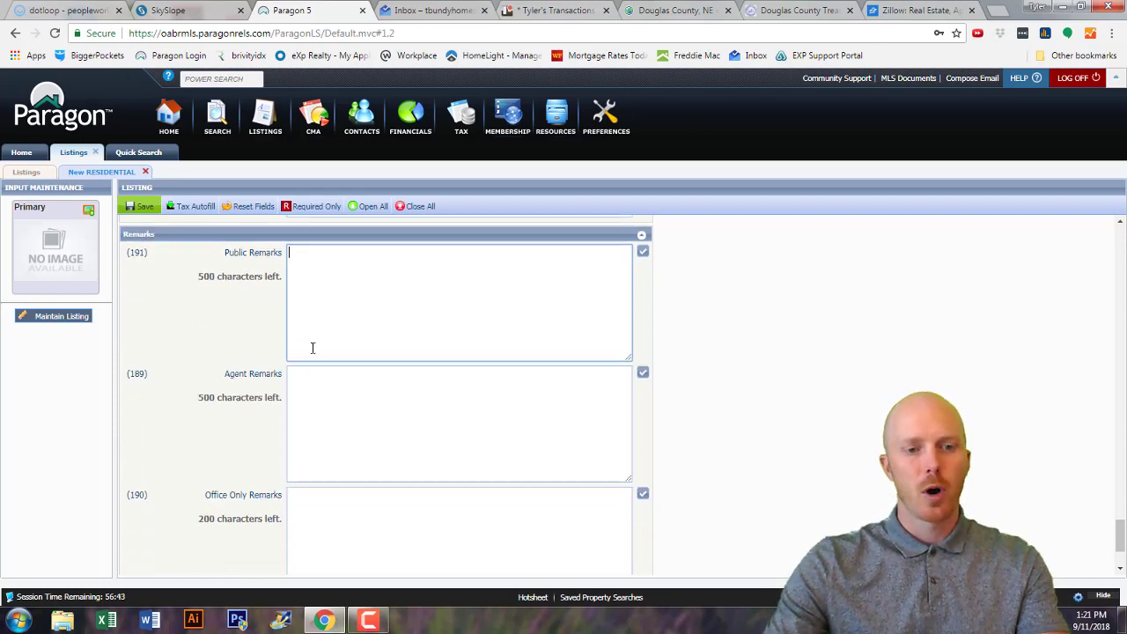
pyautogui.click(316, 373)
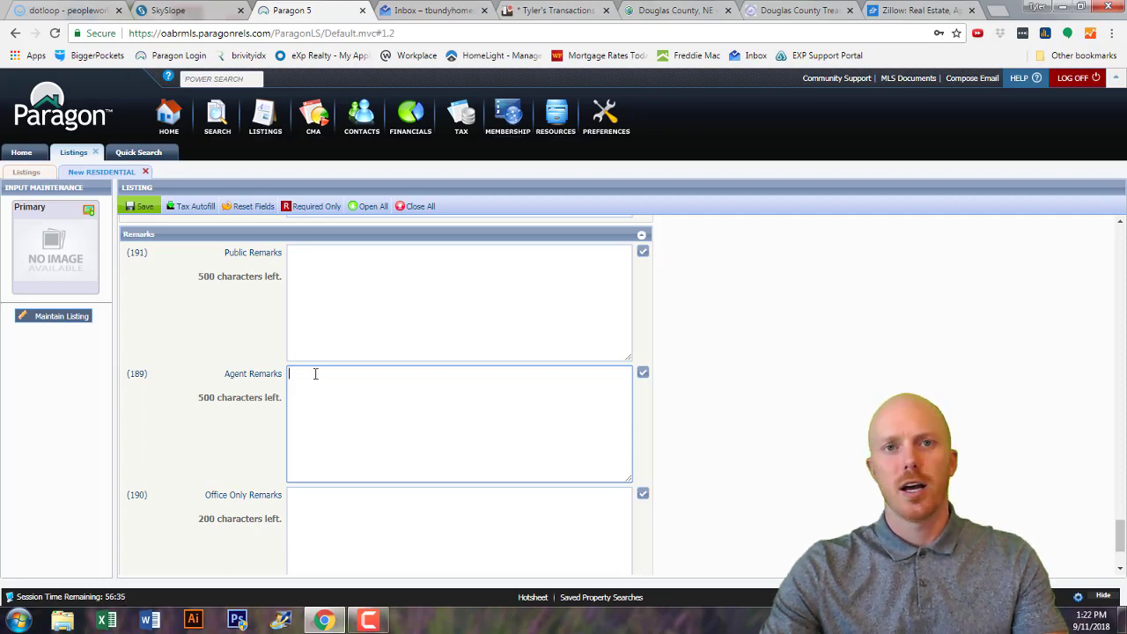
pyautogui.click(21, 153)
pyautogui.doubleClick(51, 451)
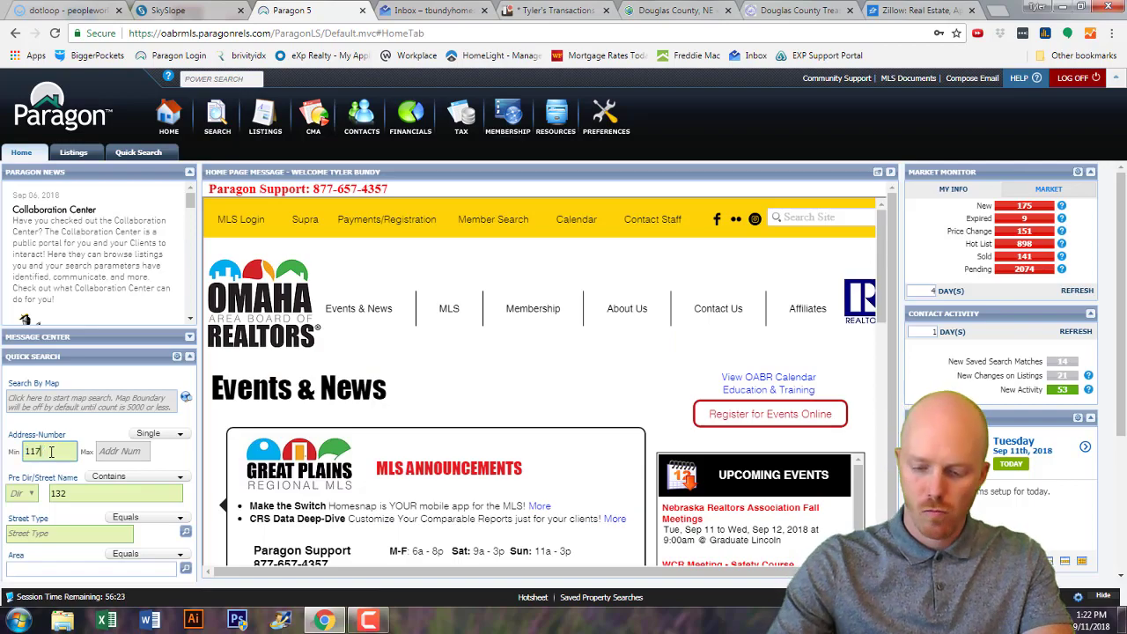
pyautogui.press('Tab')
pyautogui.press('Tab')
pyautogui.press('Return')
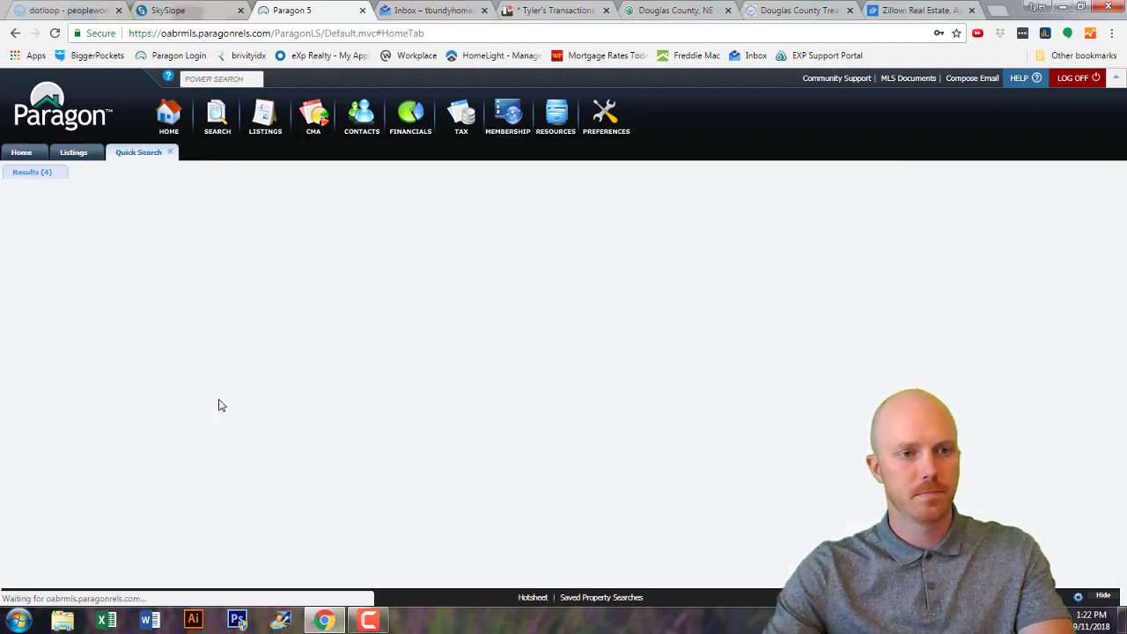
# Step: Select the Agent Remarks in listing 4's full details and return to the new listing
pyautogui.click(108, 322)
pyautogui.scroll(-15, 370, 334)
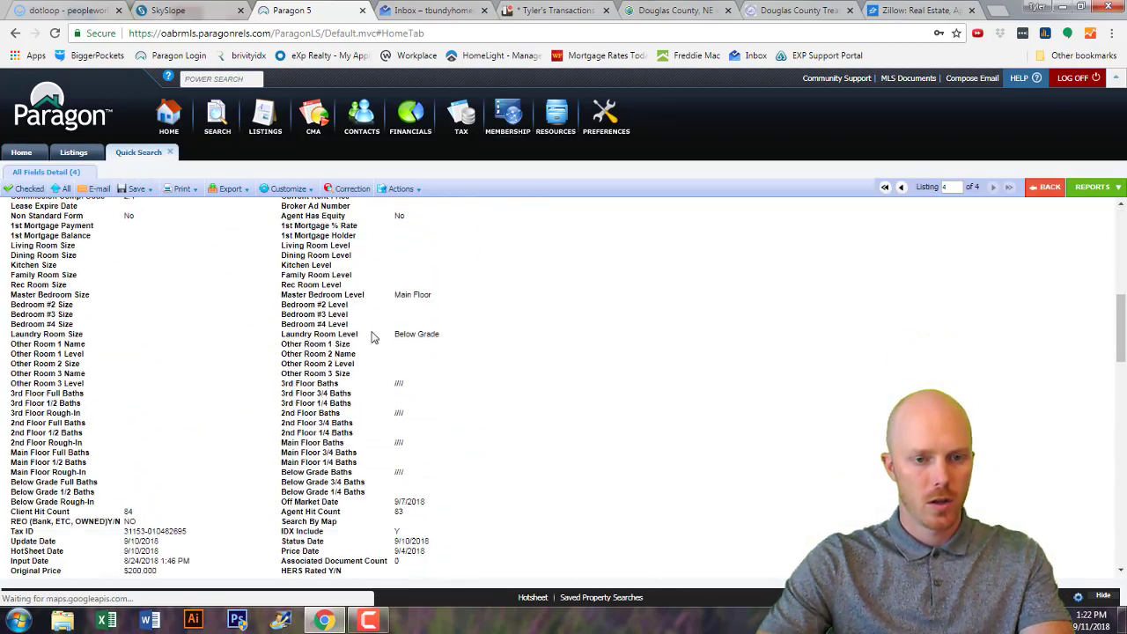
pyautogui.moveTo(236, 340); pyautogui.dragTo(64, 317)
pyautogui.hotkey('ctrl', 'c')
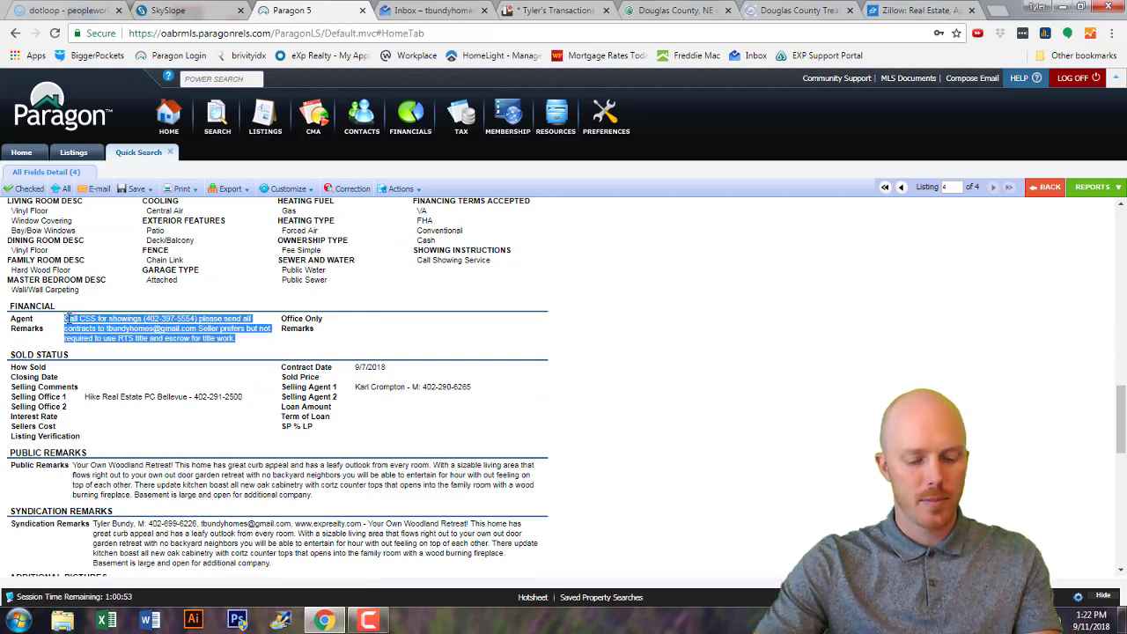
pyautogui.click(73, 152)
# Step: Paste the copied showing and contract instructions into Agent Remarks
pyautogui.click(365, 375)
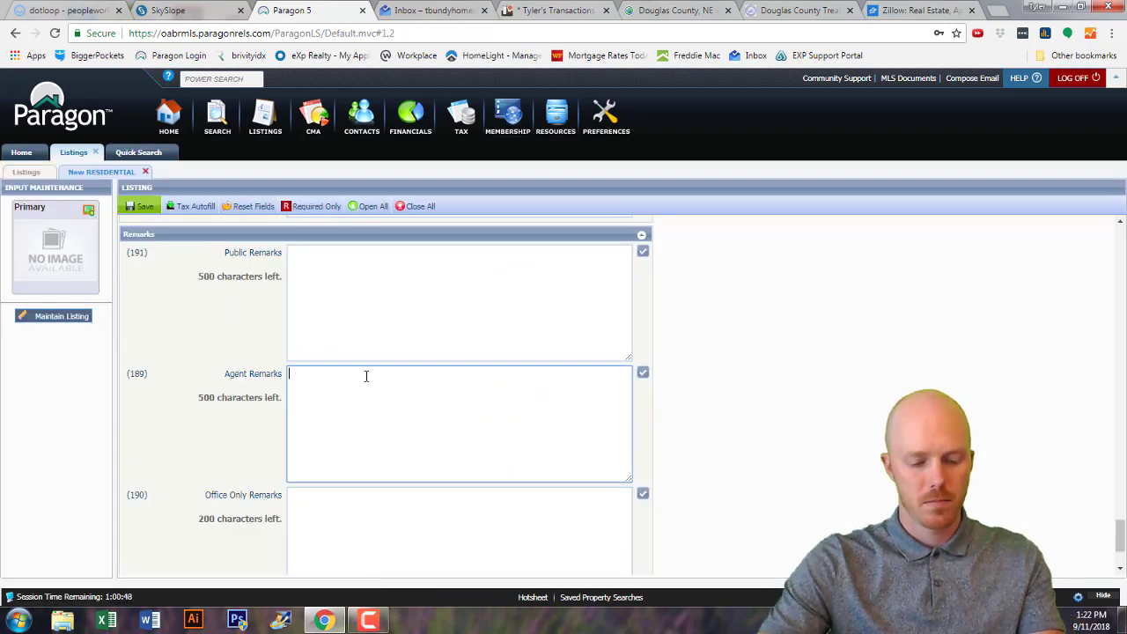
pyautogui.hotkey('ctrl', 'v')
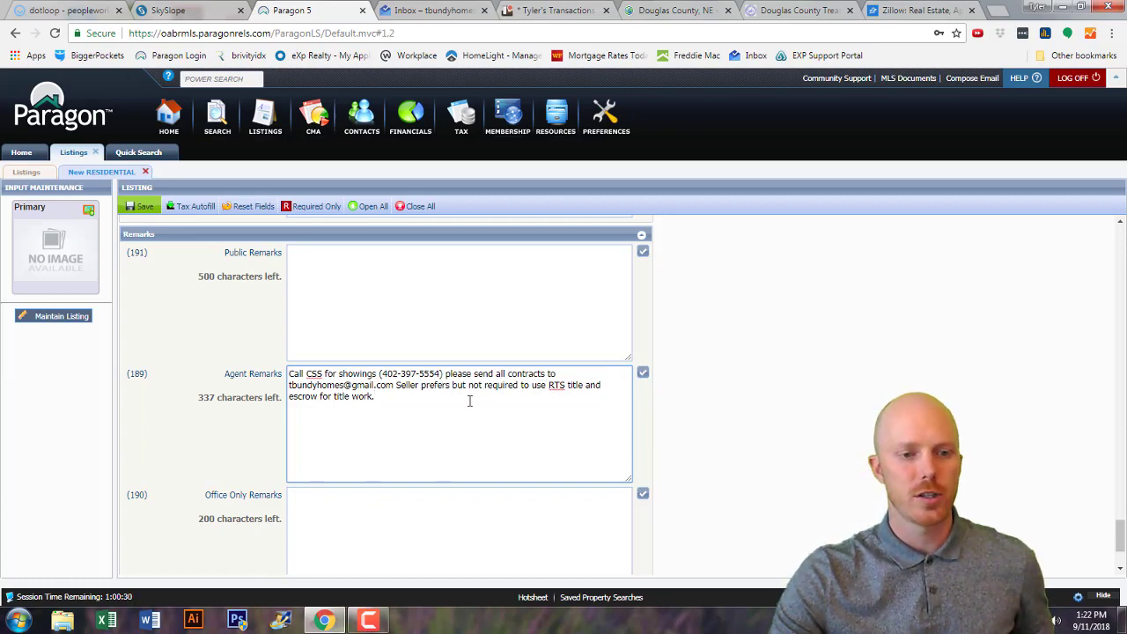
pyautogui.scroll(-1, 470, 401)
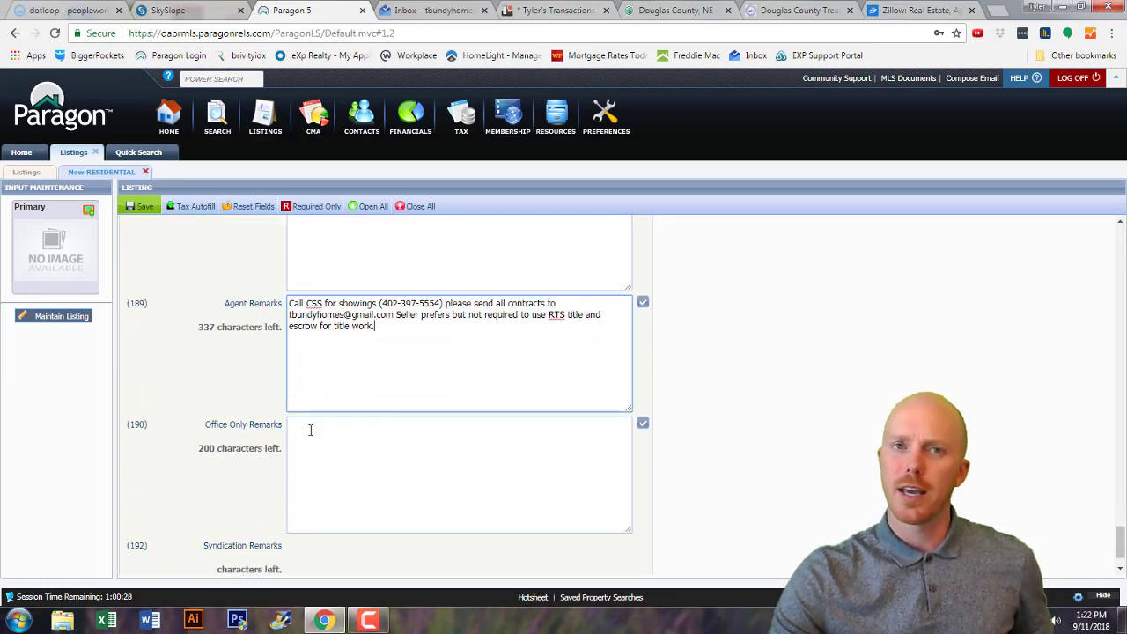
pyautogui.scroll(-5, 310, 430)
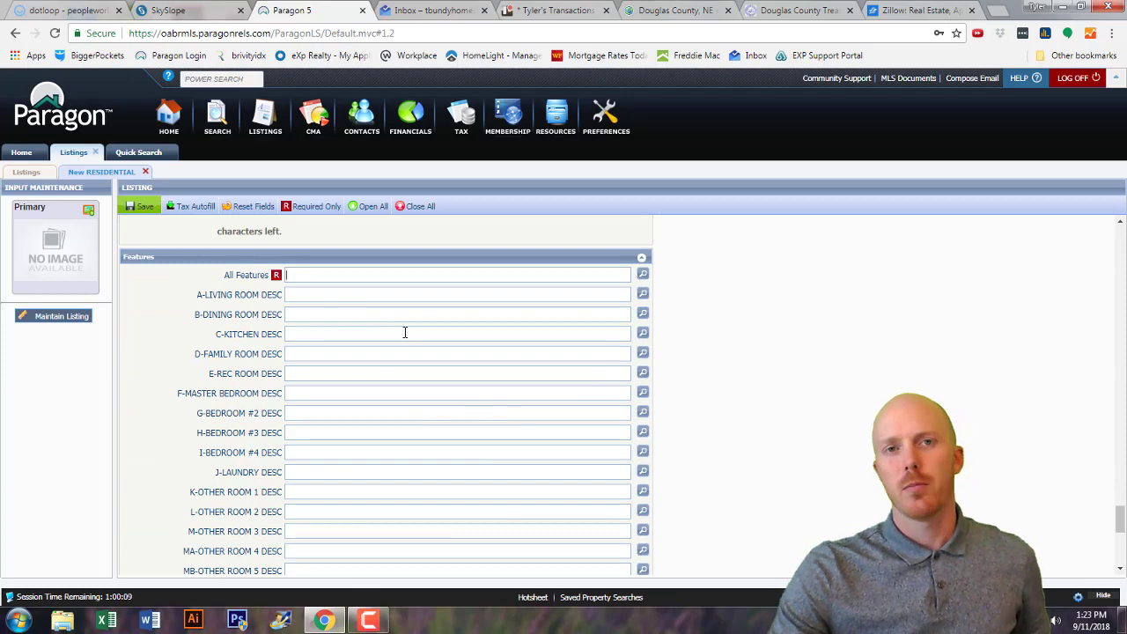
# Step: Add D1 - Wall/Wall Carpeting and D8 - Wood/Coal Stove to the family room features and save
pyautogui.click(644, 276)
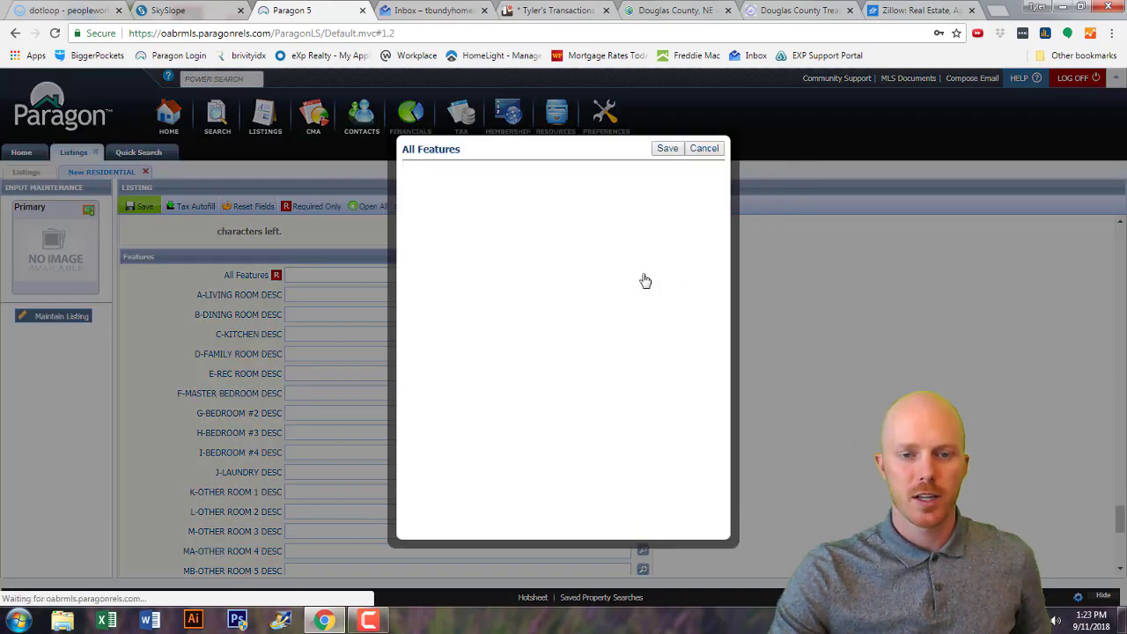
pyautogui.scroll(-4, 458, 254)
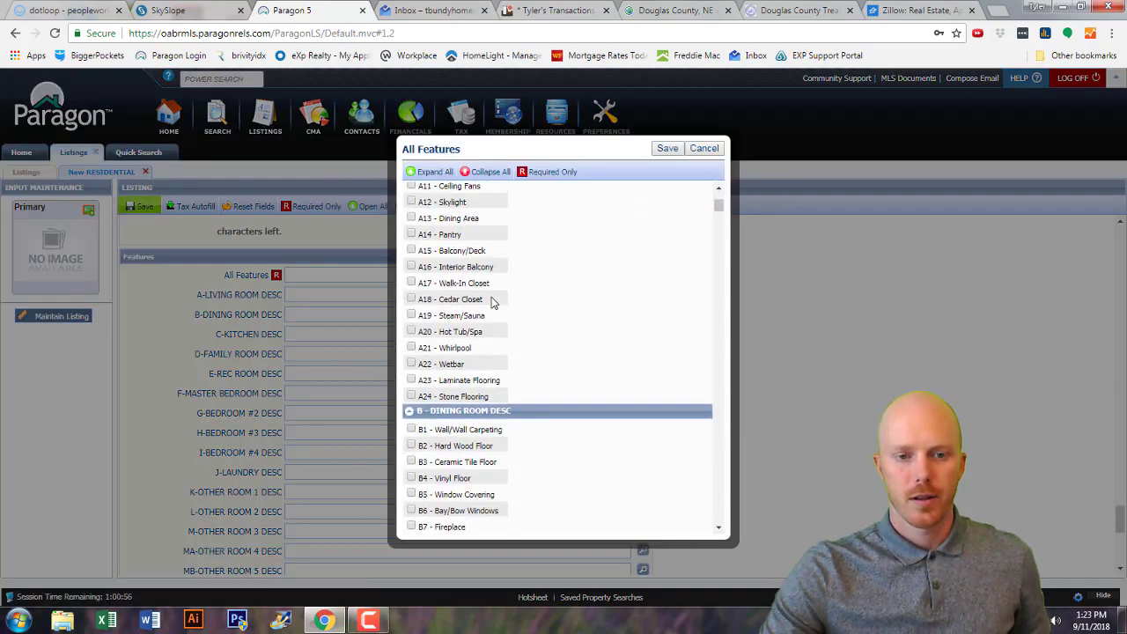
pyautogui.scroll(-5, 413, 282)
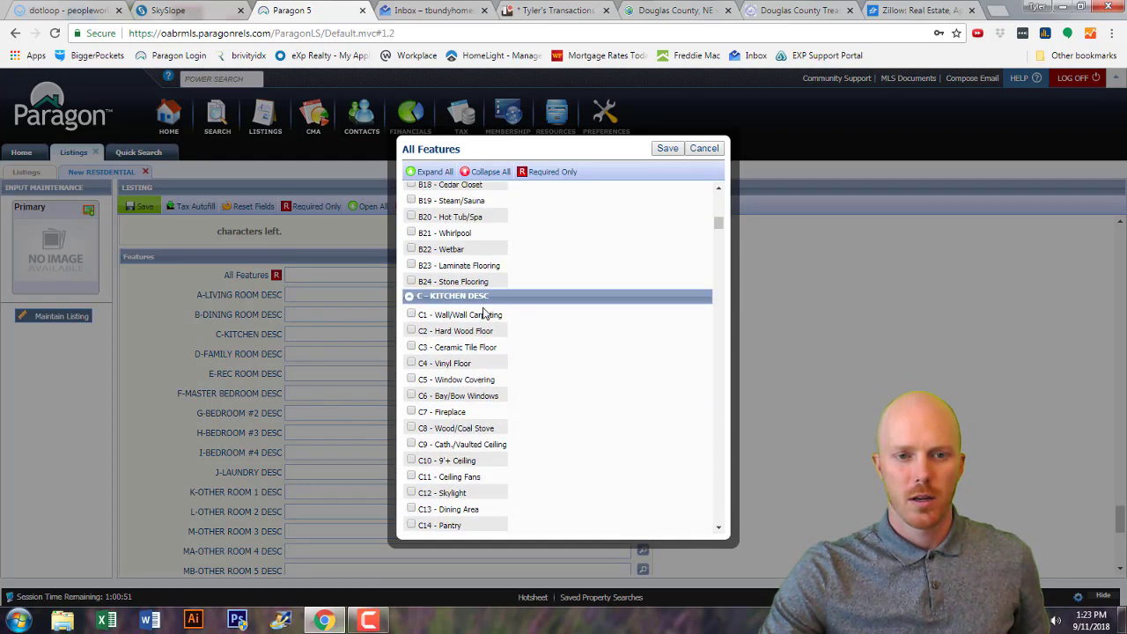
pyautogui.scroll(-5, 413, 330)
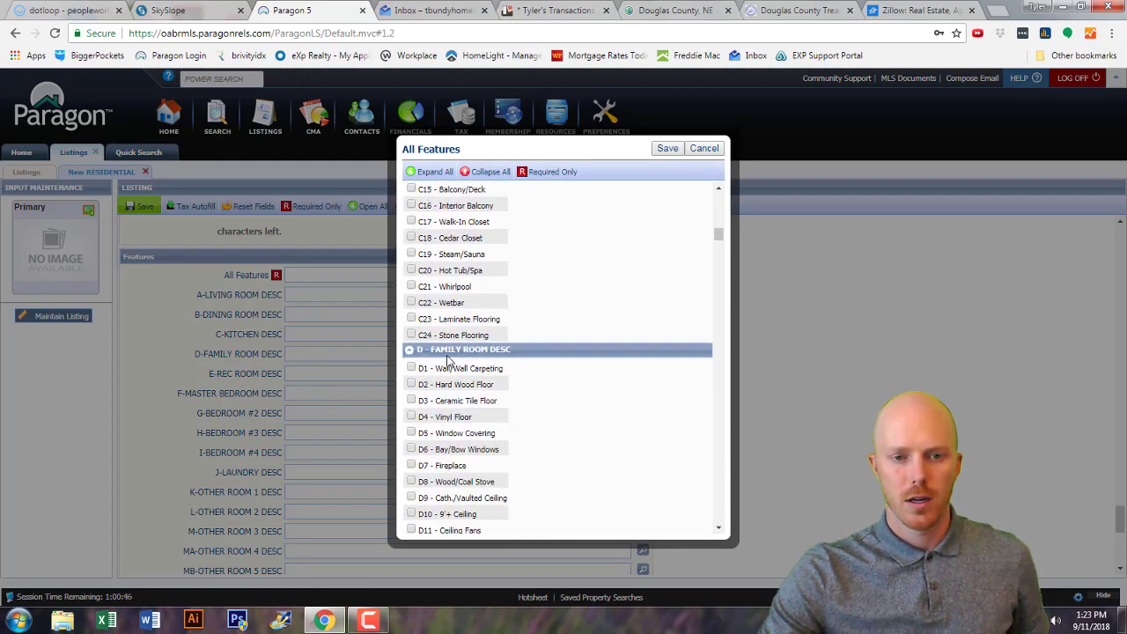
pyautogui.click(411, 368)
pyautogui.scroll(-3, 431, 370)
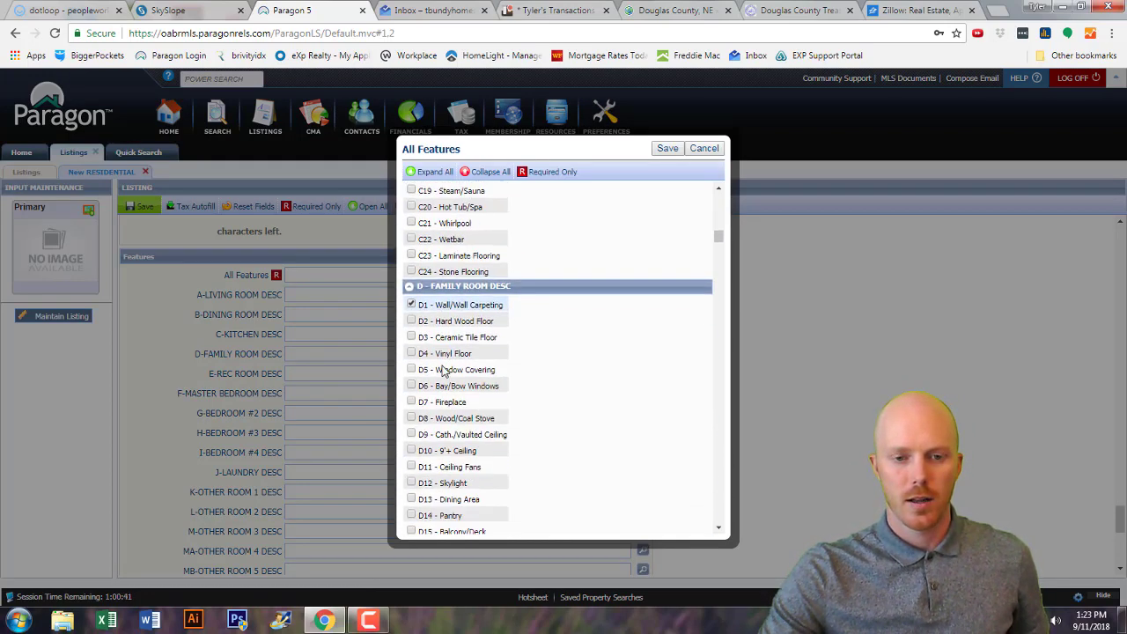
pyautogui.scroll(4, 442, 368)
pyautogui.scroll(-2, 443, 368)
pyautogui.click(412, 411)
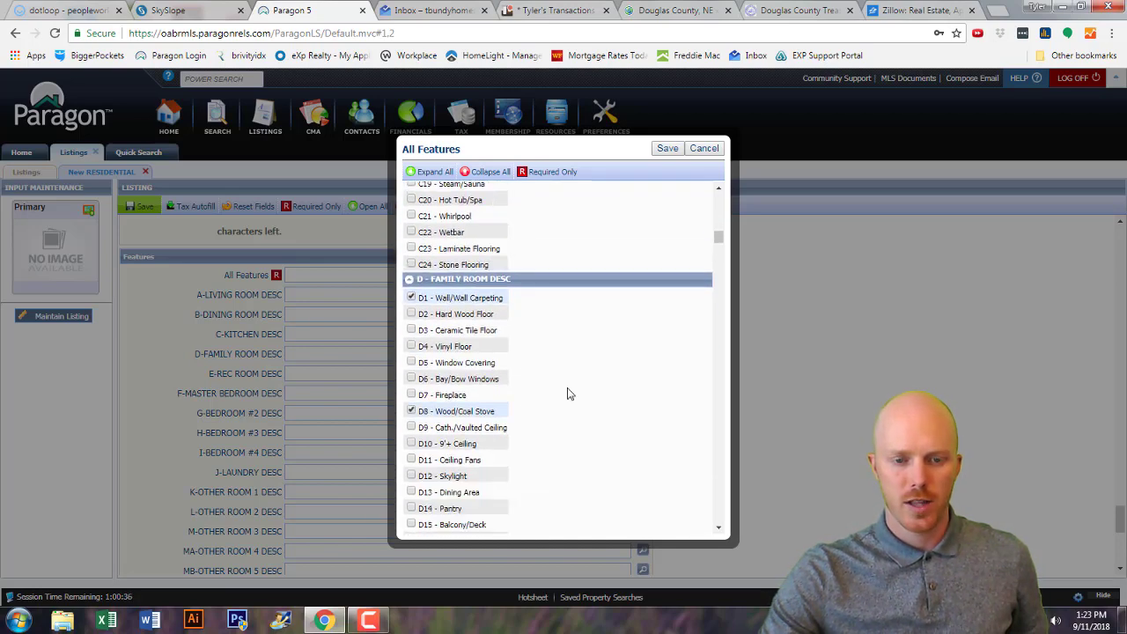
pyautogui.scroll(-2, 568, 393)
pyautogui.scroll(-6, 568, 394)
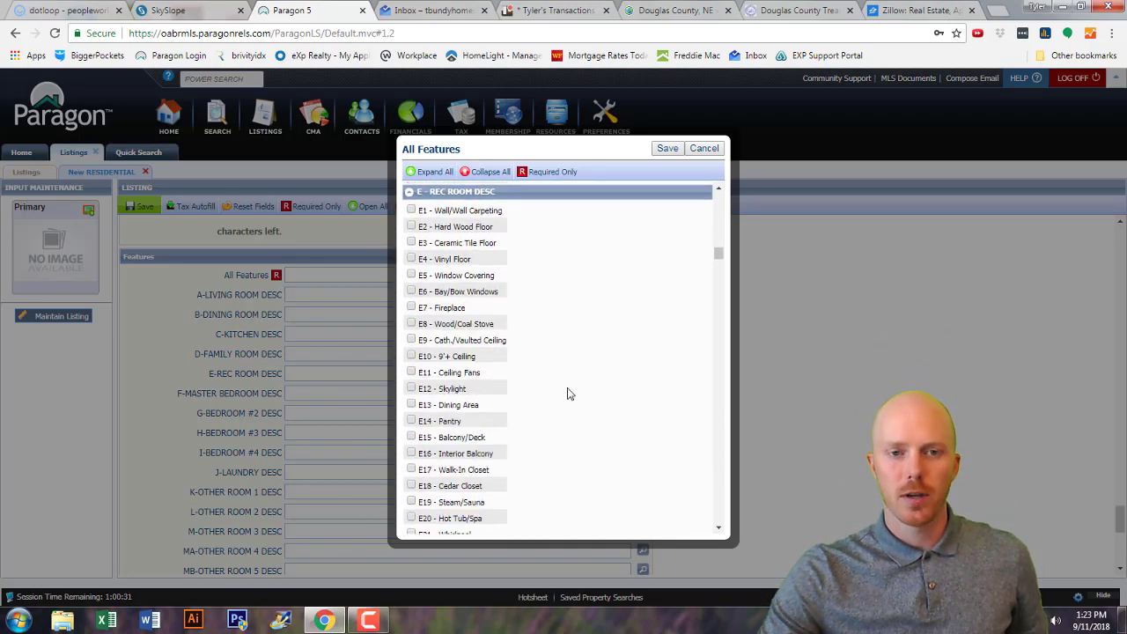
pyautogui.scroll(-1, 568, 393)
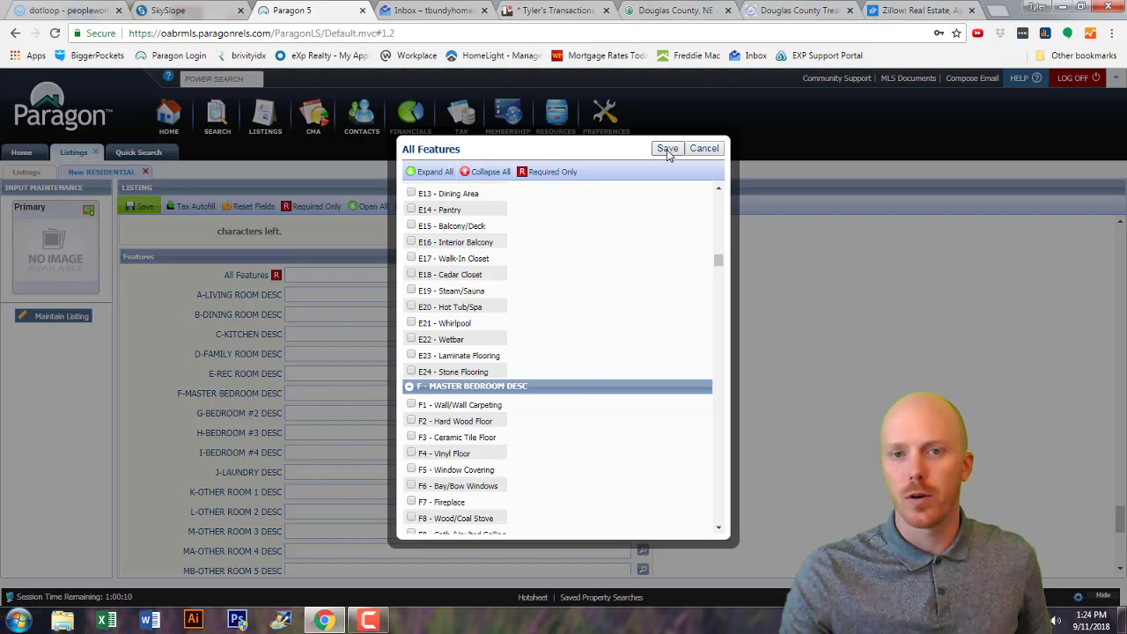
pyautogui.click(667, 150)
pyautogui.scroll(-5, 379, 429)
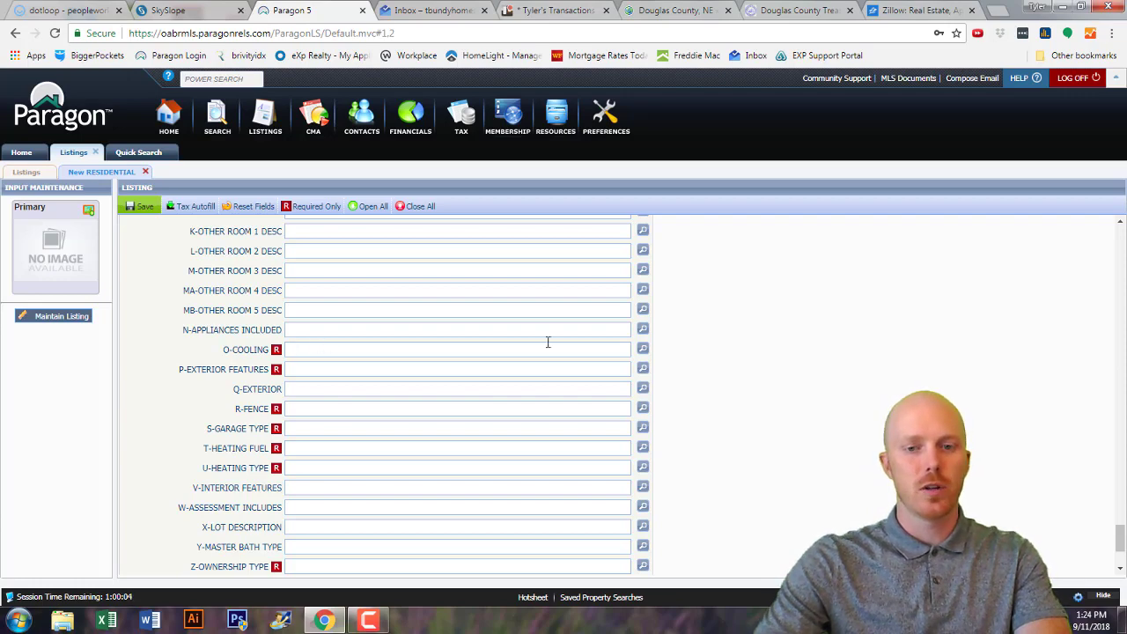
# Step: Set cooling to Central Air and fence to Full and Wood
pyautogui.click(643, 350)
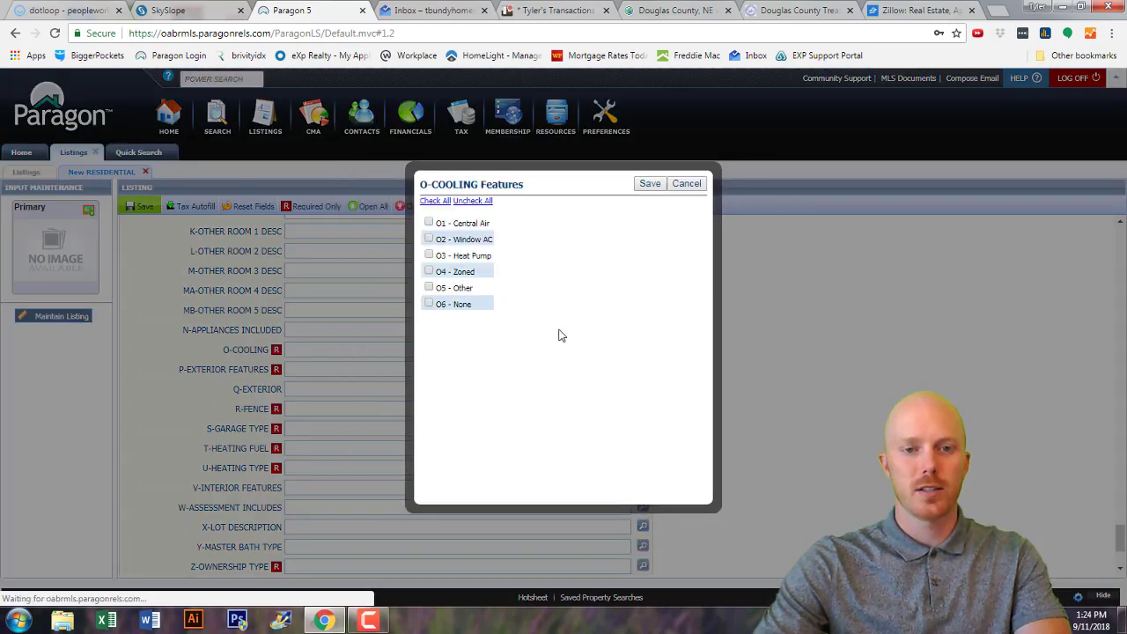
pyautogui.click(429, 222)
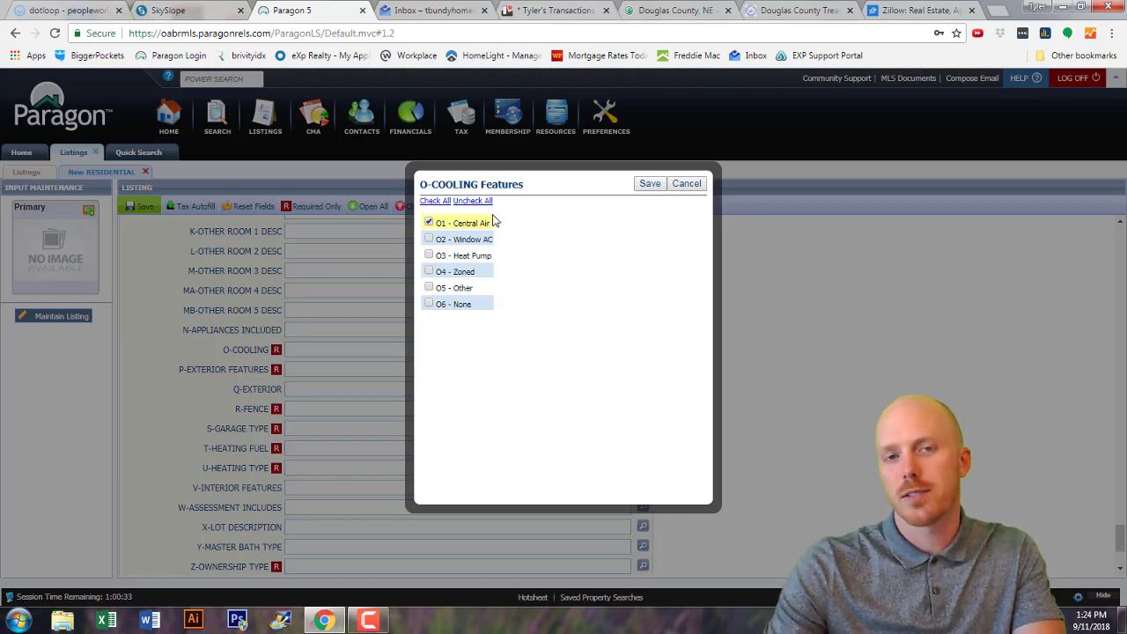
pyautogui.click(649, 183)
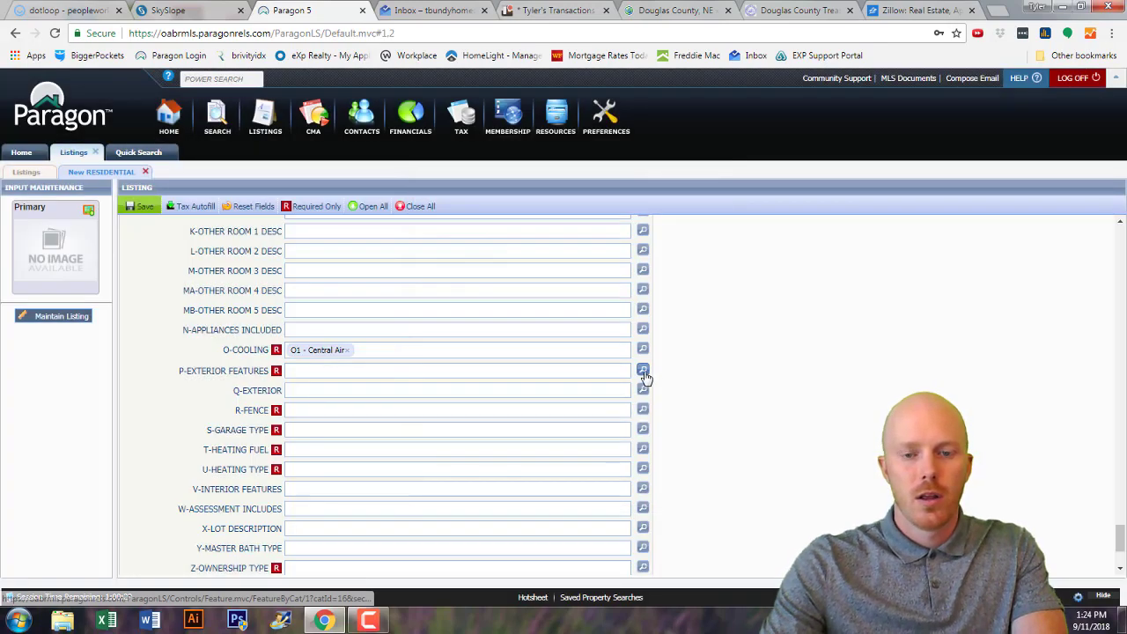
pyautogui.click(345, 410)
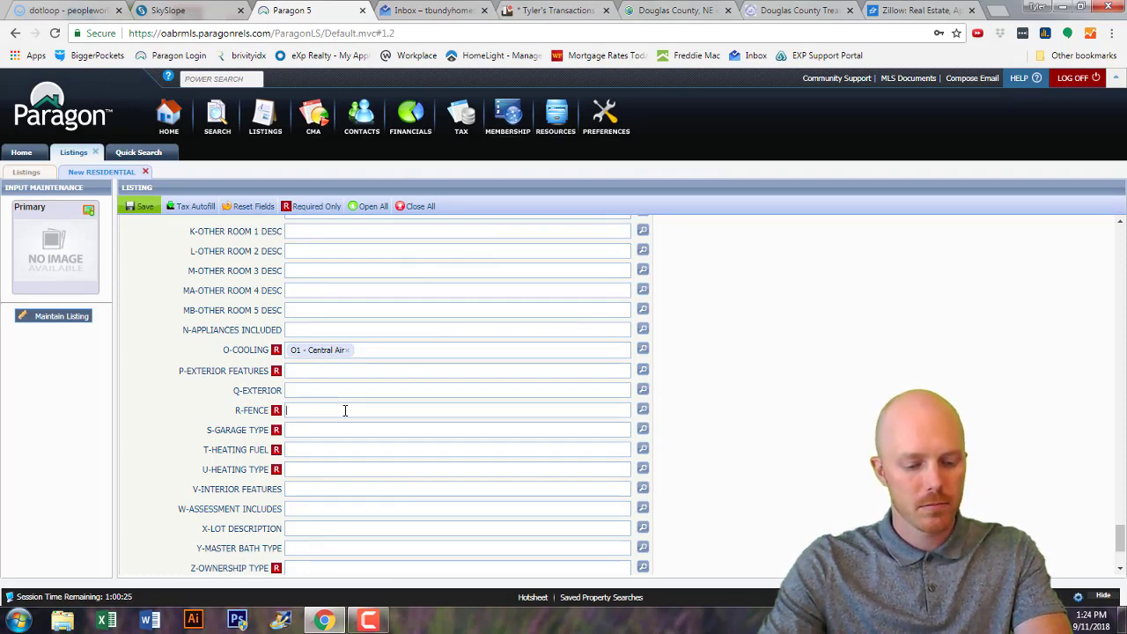
pyautogui.write('f')
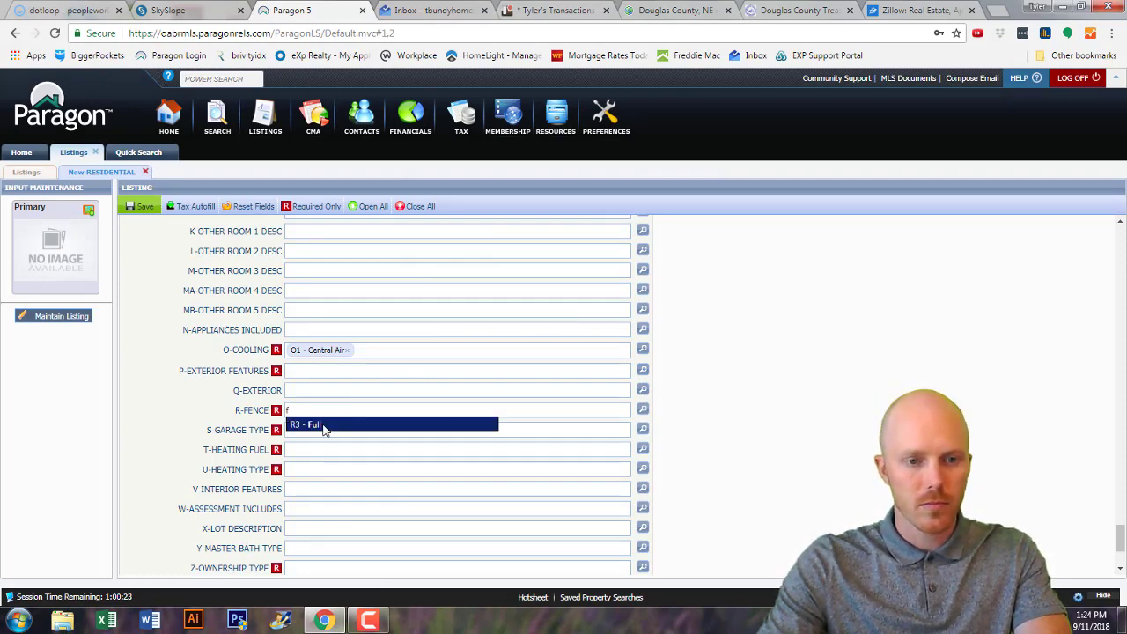
pyautogui.click(327, 430)
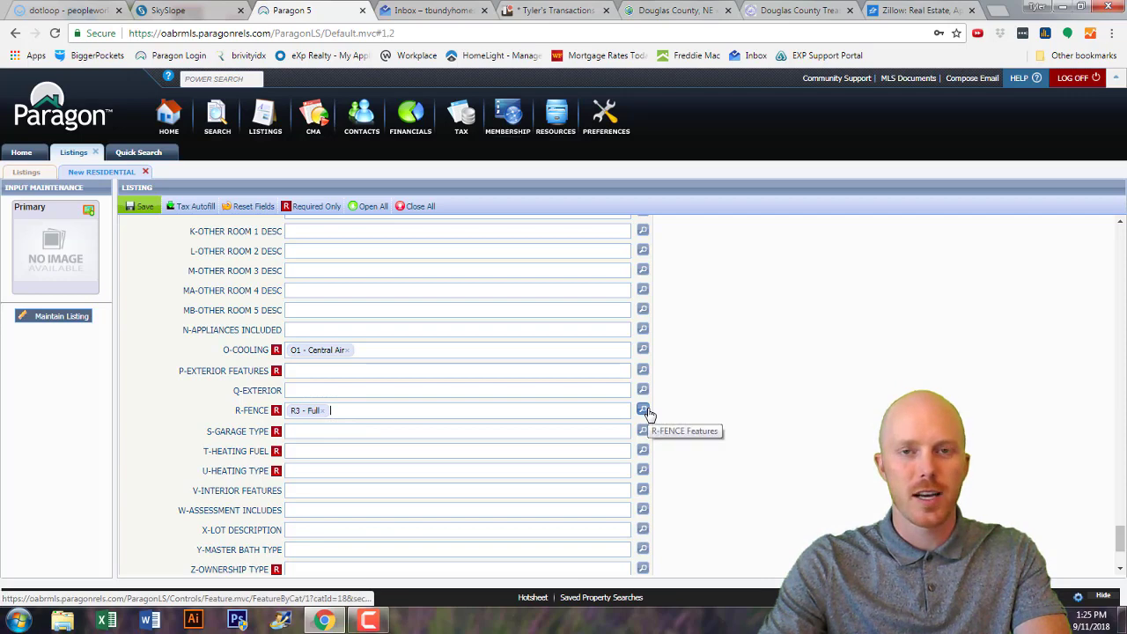
pyautogui.click(641, 409)
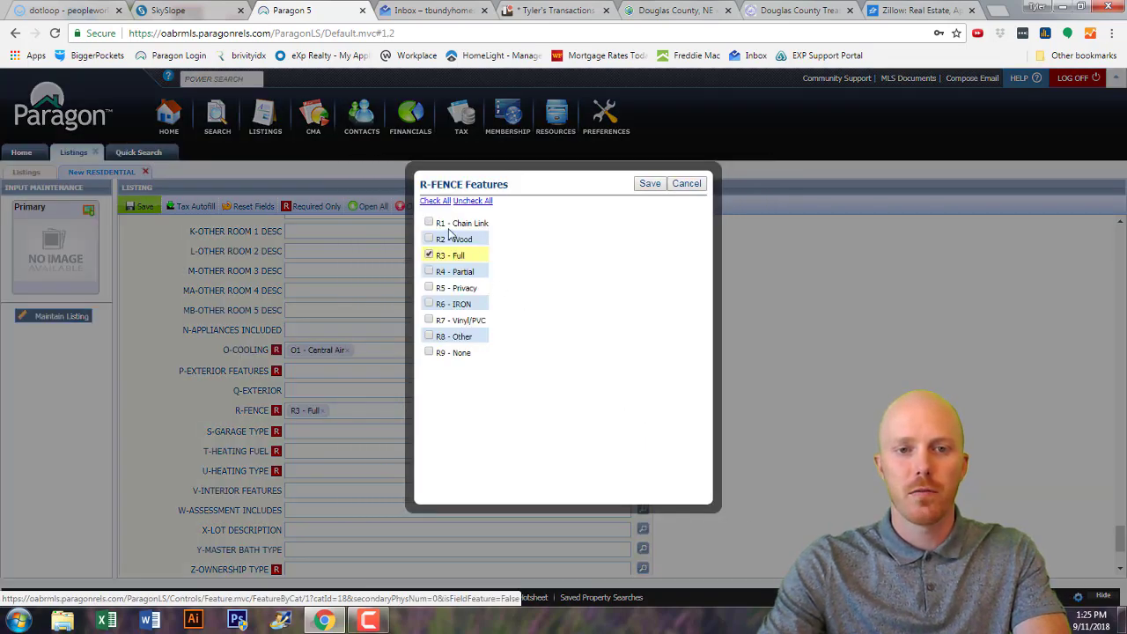
pyautogui.click(430, 240)
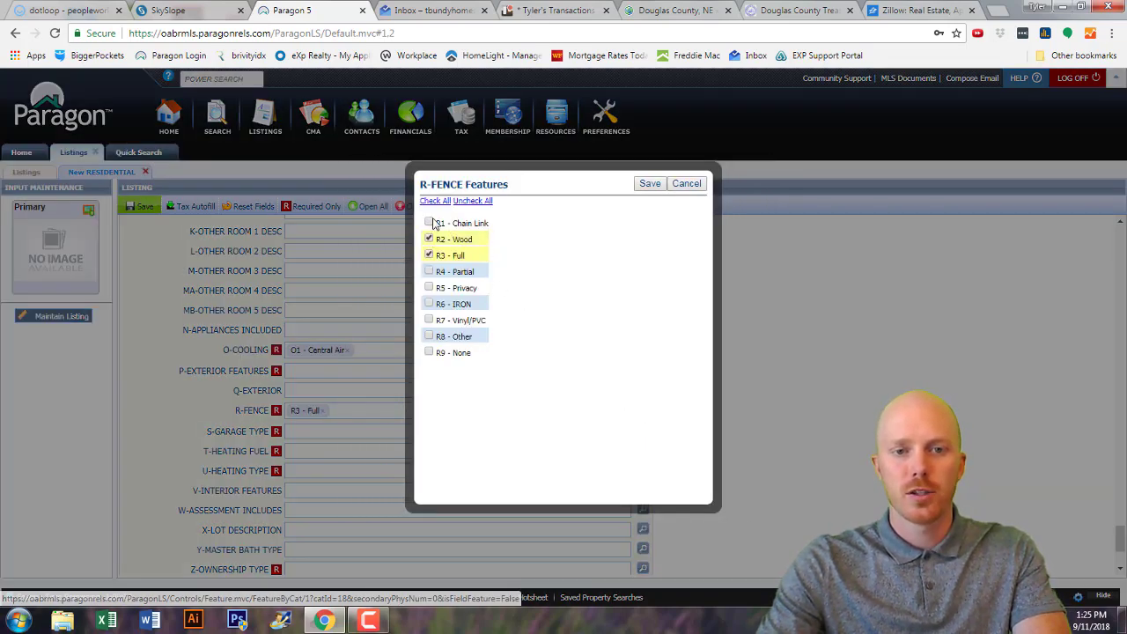
pyautogui.click(650, 183)
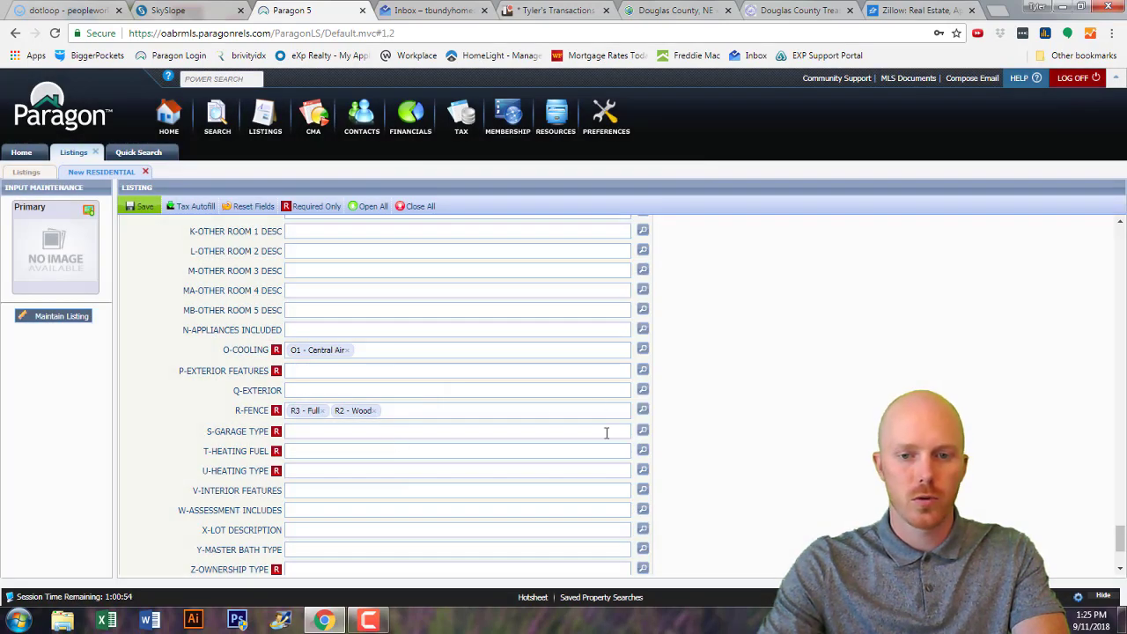
# Step: Set garage type to Attached, heating fuel to Gas and heating type to Forced Air
pyautogui.click(594, 432)
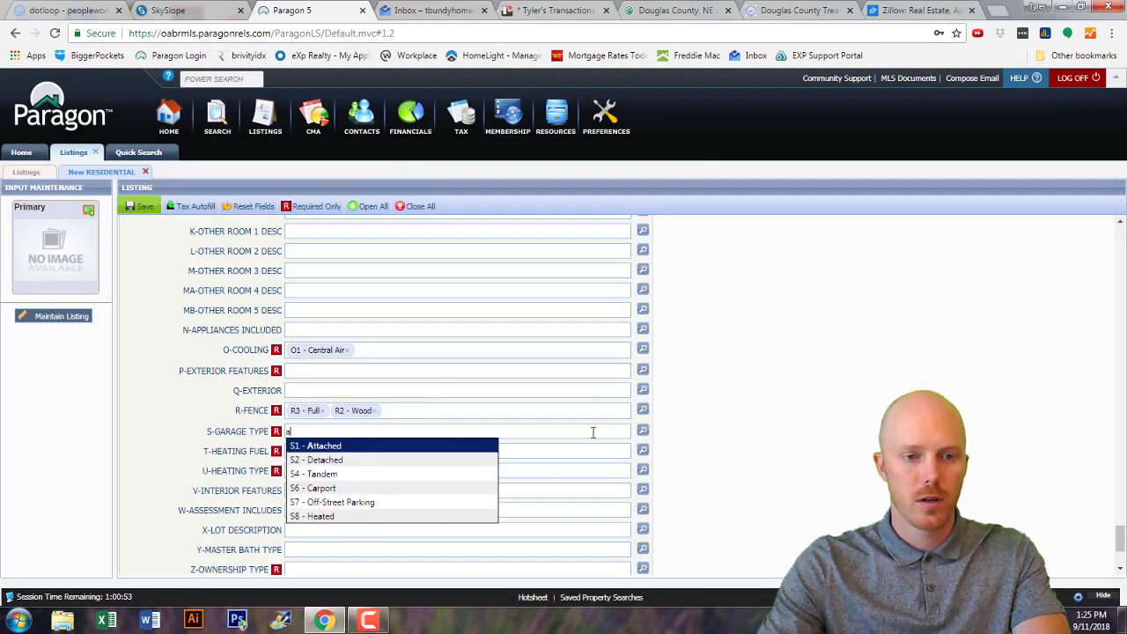
pyautogui.click(333, 447)
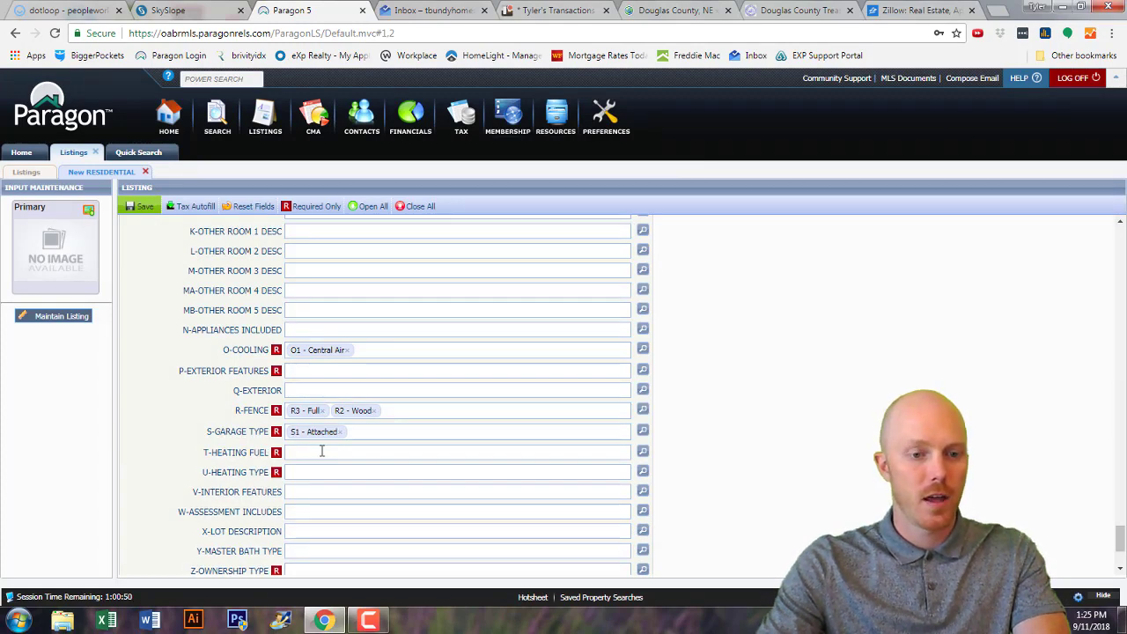
pyautogui.click(322, 451)
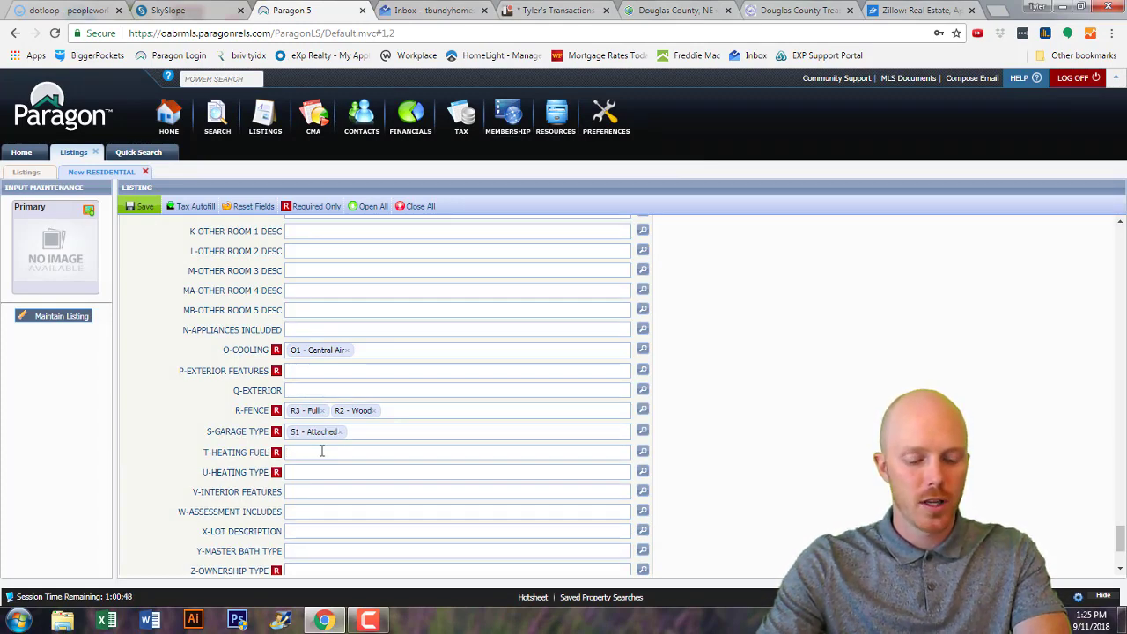
pyautogui.write('g')
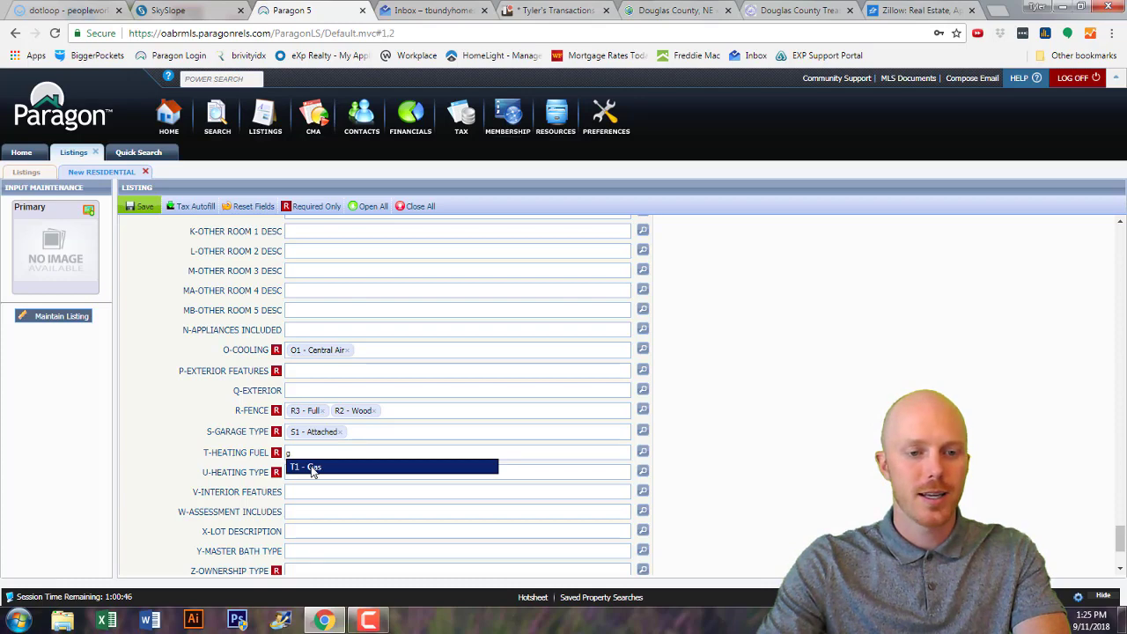
pyautogui.click(313, 468)
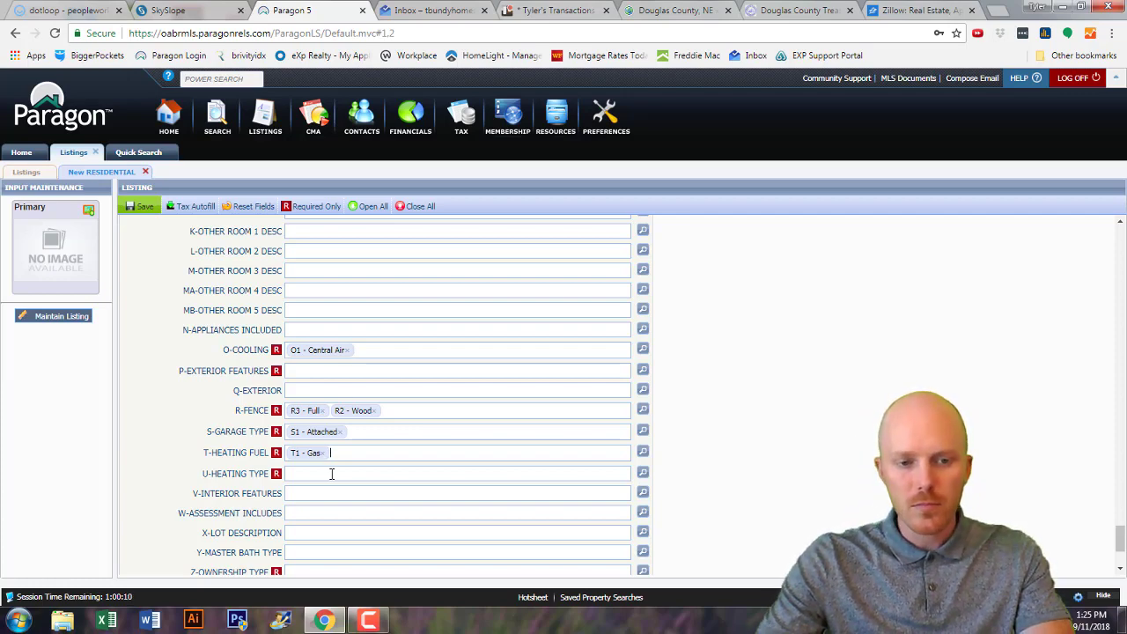
pyautogui.write('f')
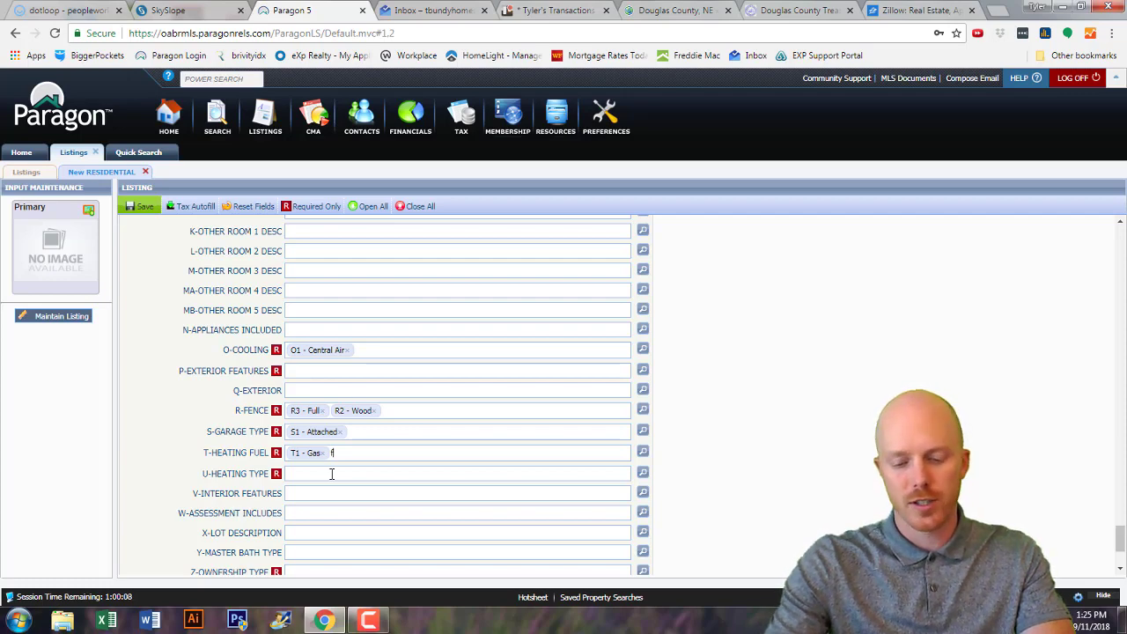
pyautogui.press('BackSpace')
pyautogui.write('f')
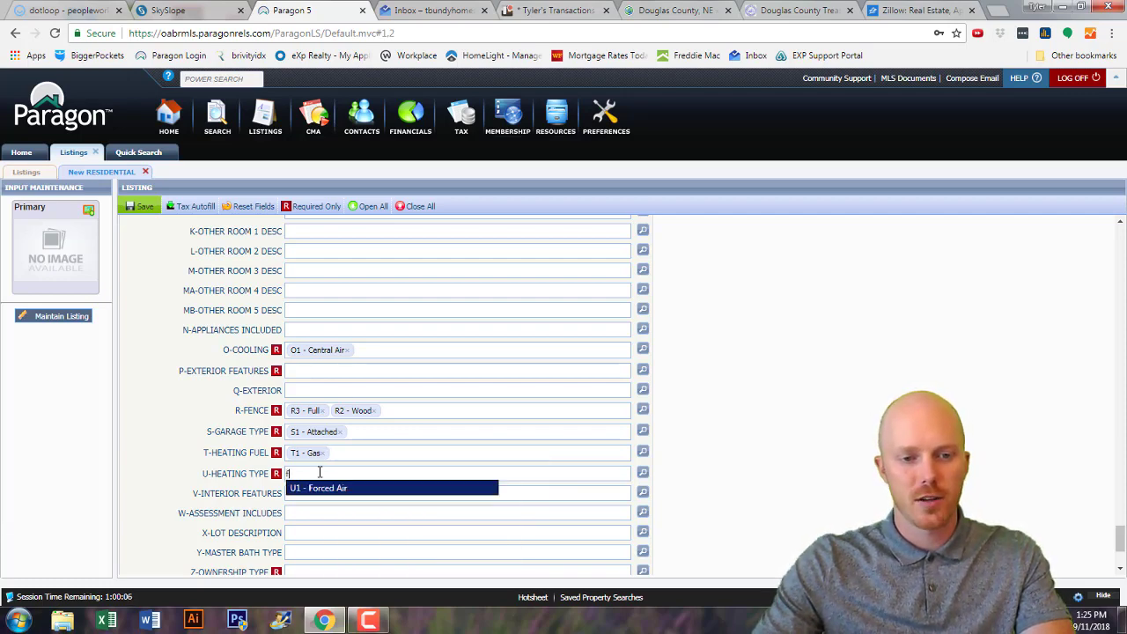
pyautogui.click(344, 492)
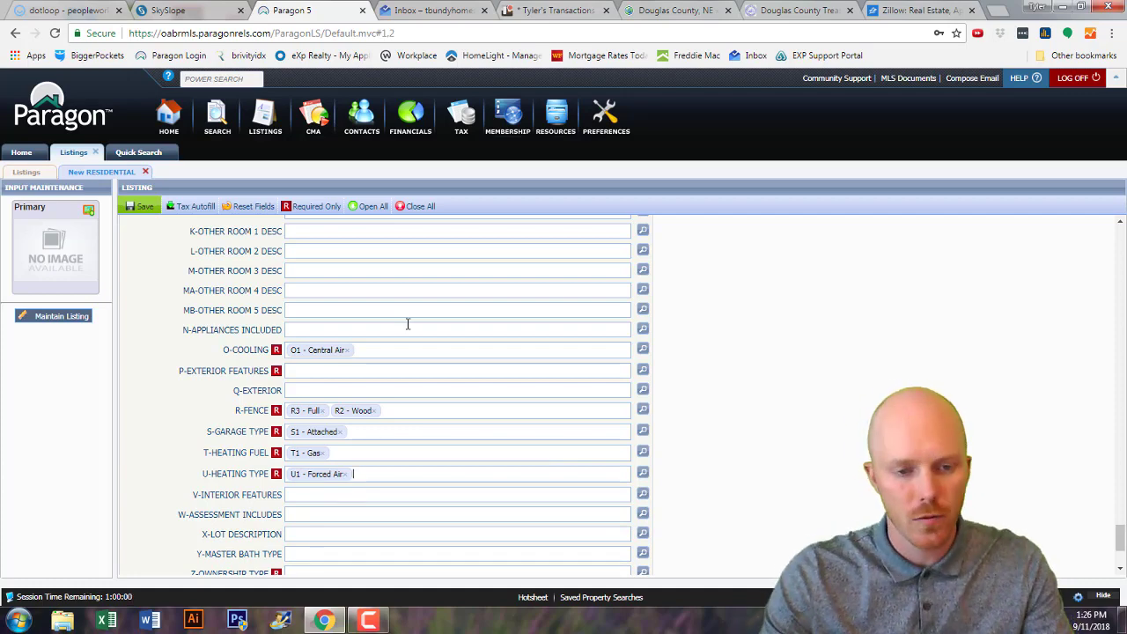
# Step: Set the ownership type to Fee Simple
pyautogui.scroll(-3, 416, 309)
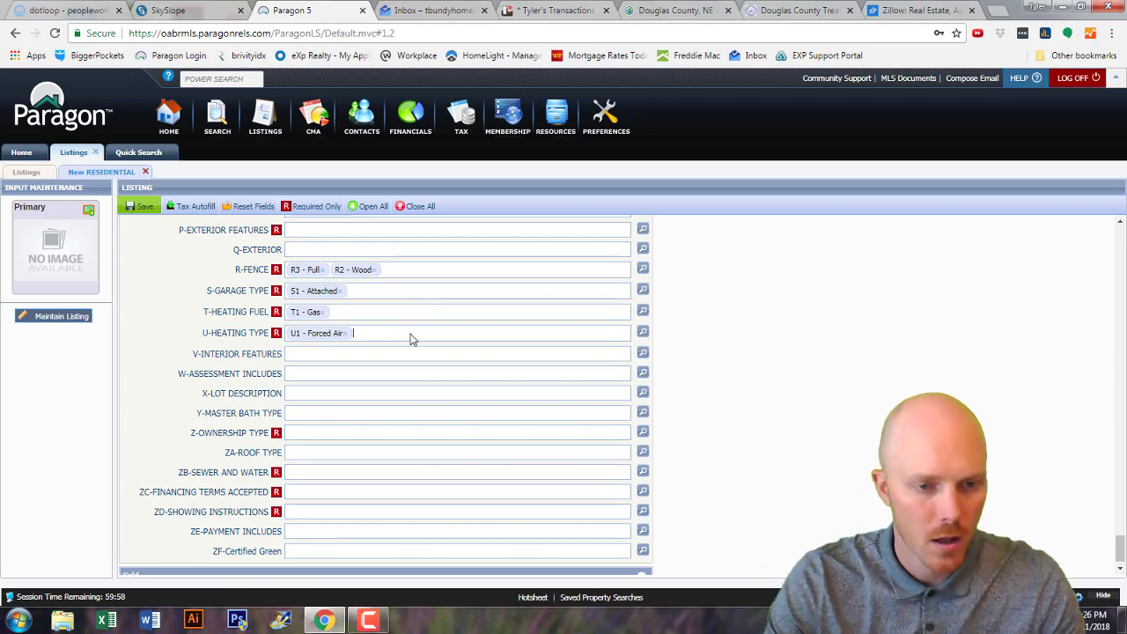
pyautogui.click(316, 429)
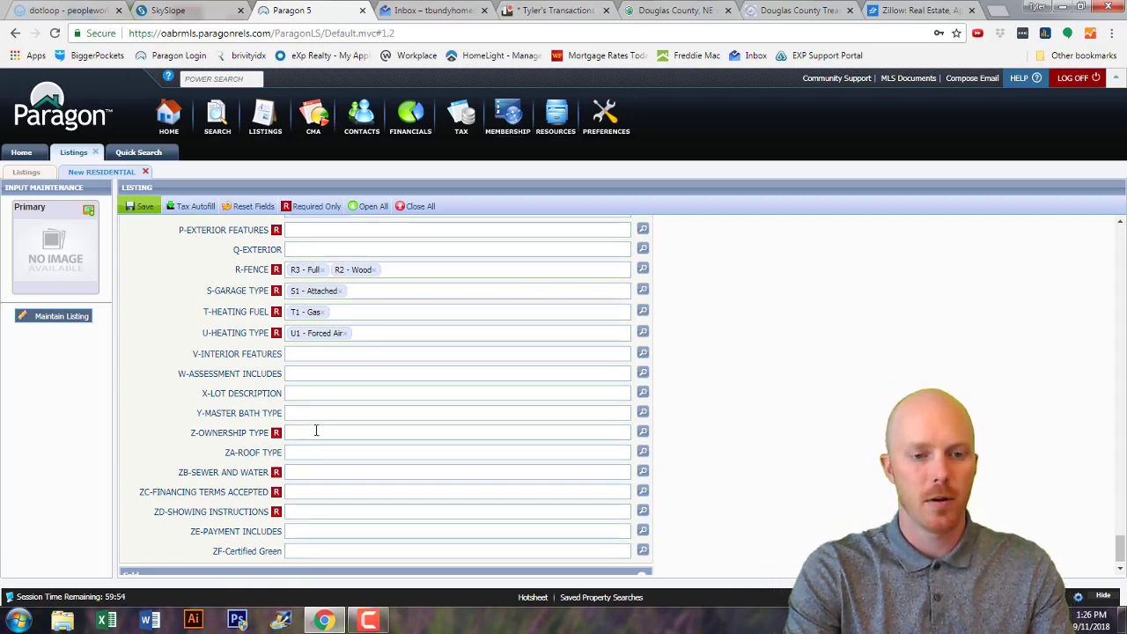
pyautogui.write('f')
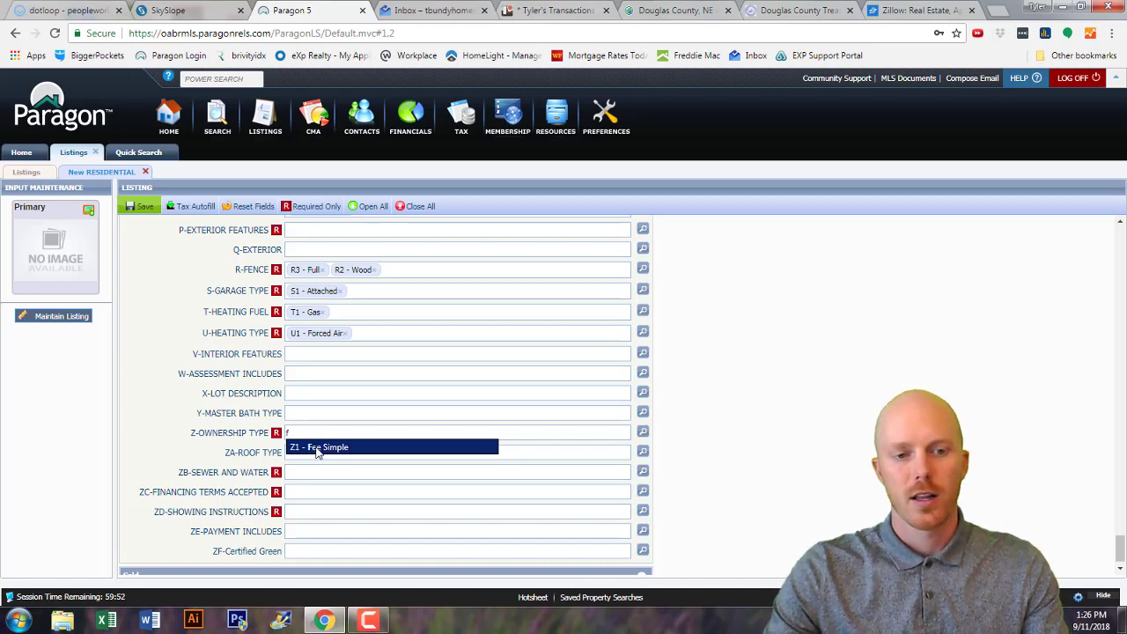
pyautogui.click(318, 447)
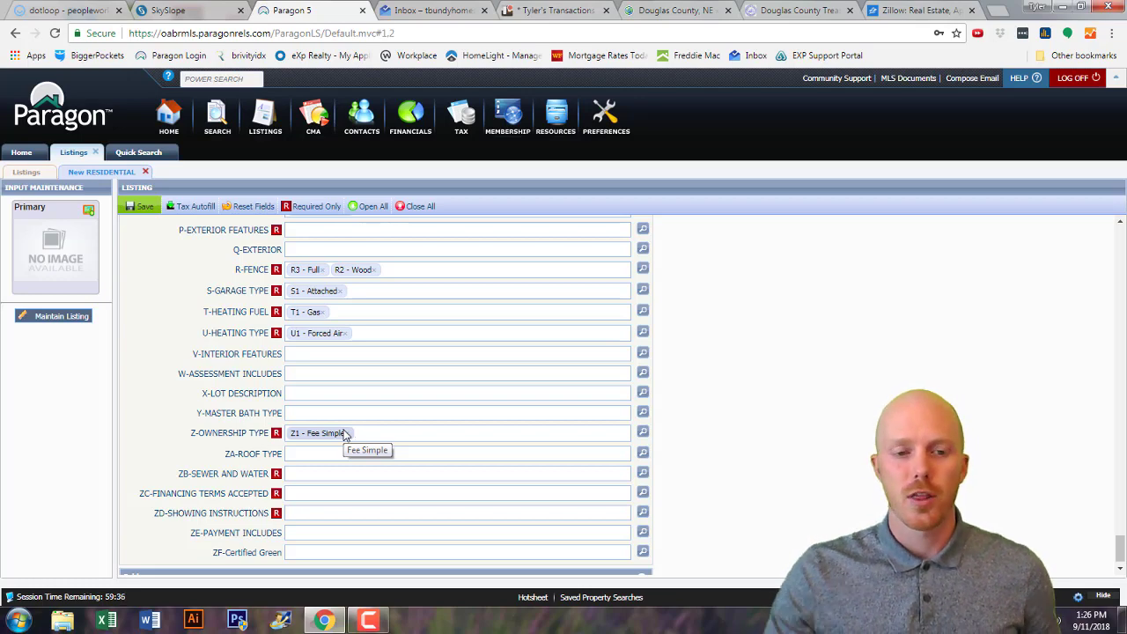
pyautogui.click(643, 432)
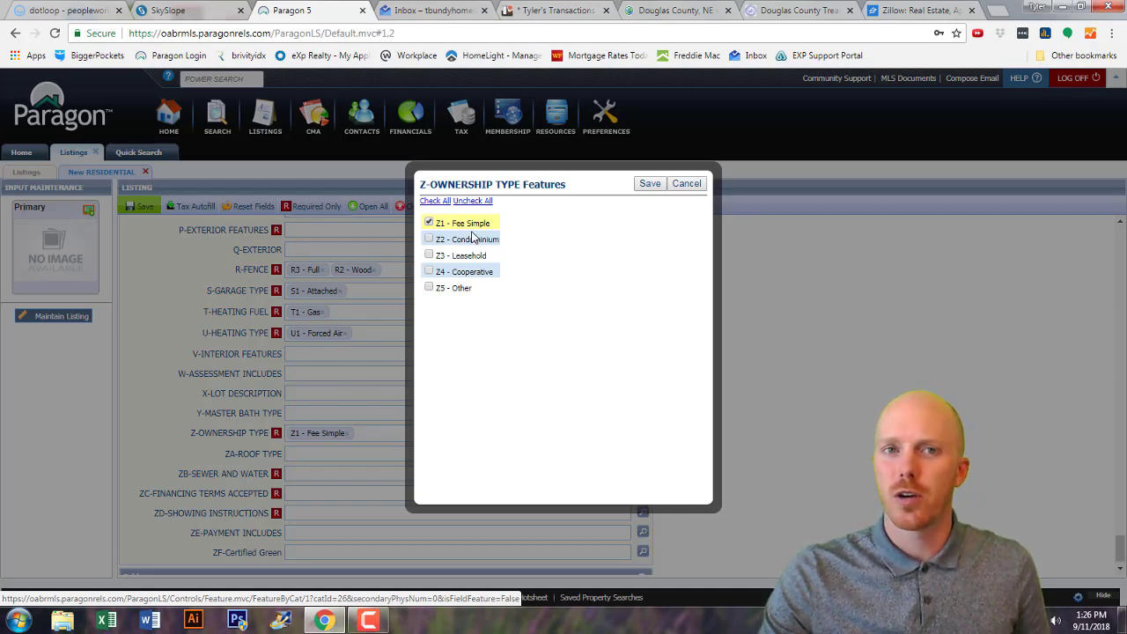
pyautogui.click(649, 184)
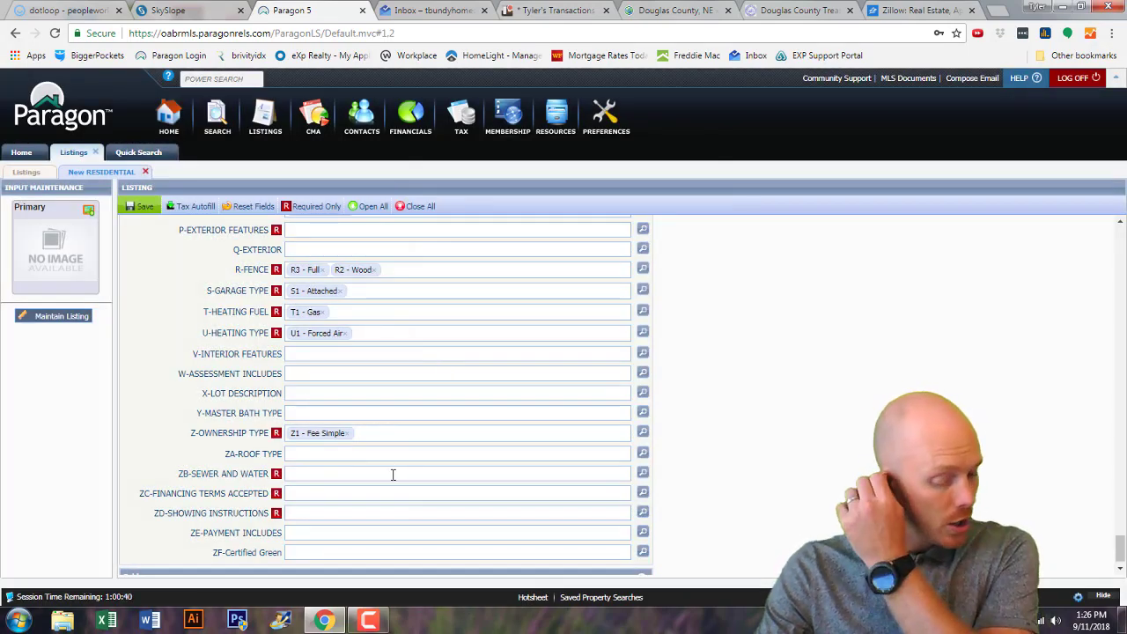
# Step: Add Public Sewer and Public Water to the sewer and water field
pyautogui.write('p')
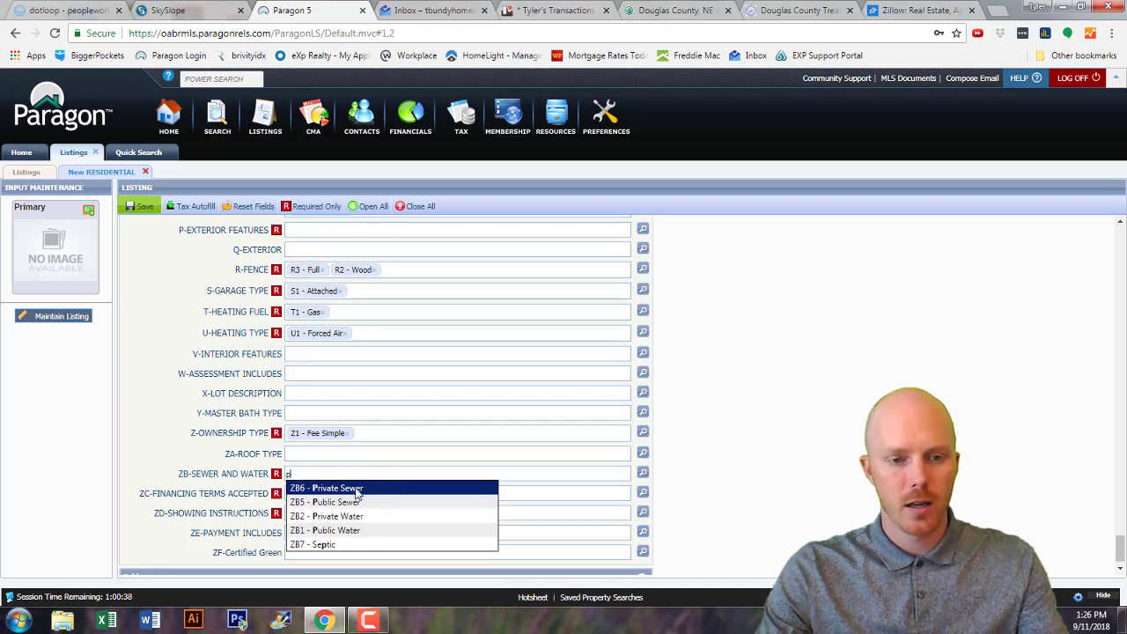
pyautogui.click(342, 504)
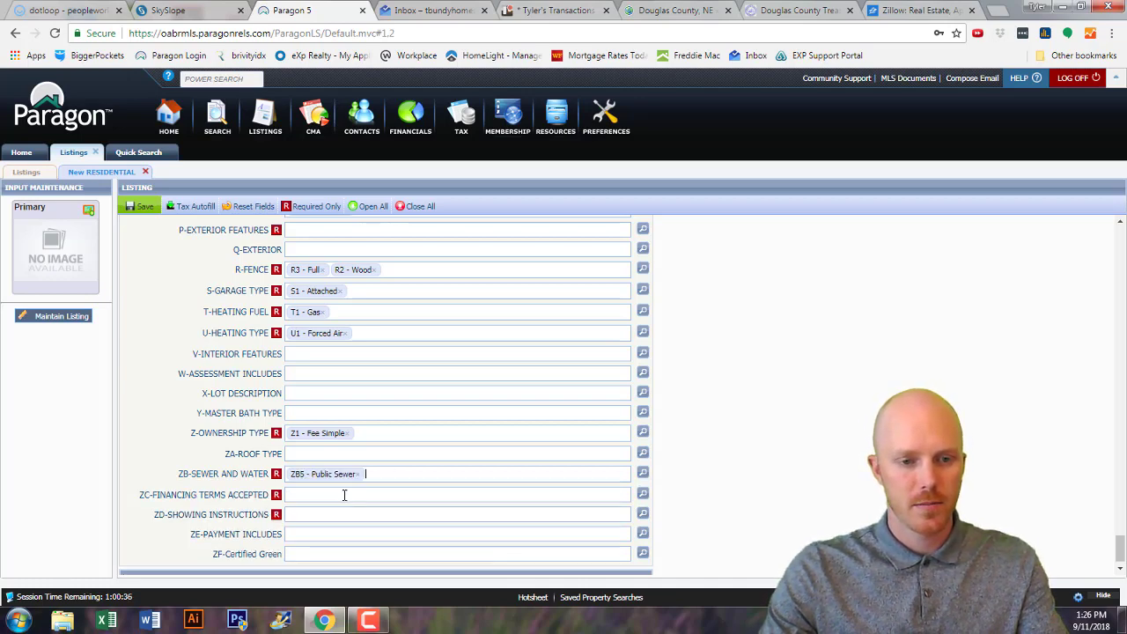
pyautogui.write('p')
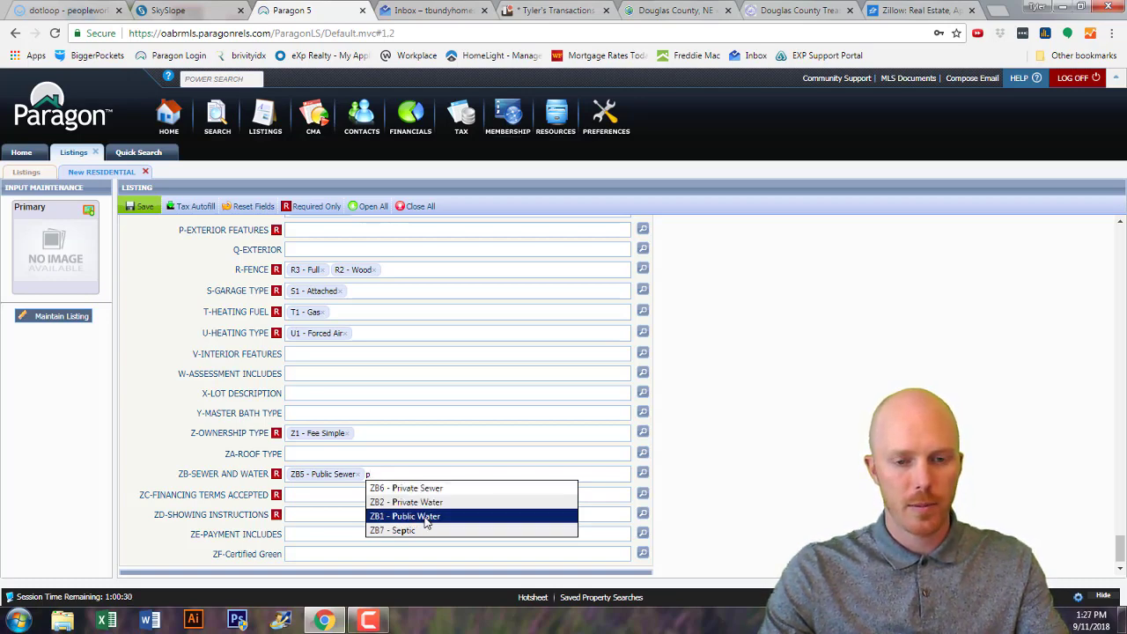
pyautogui.click(426, 520)
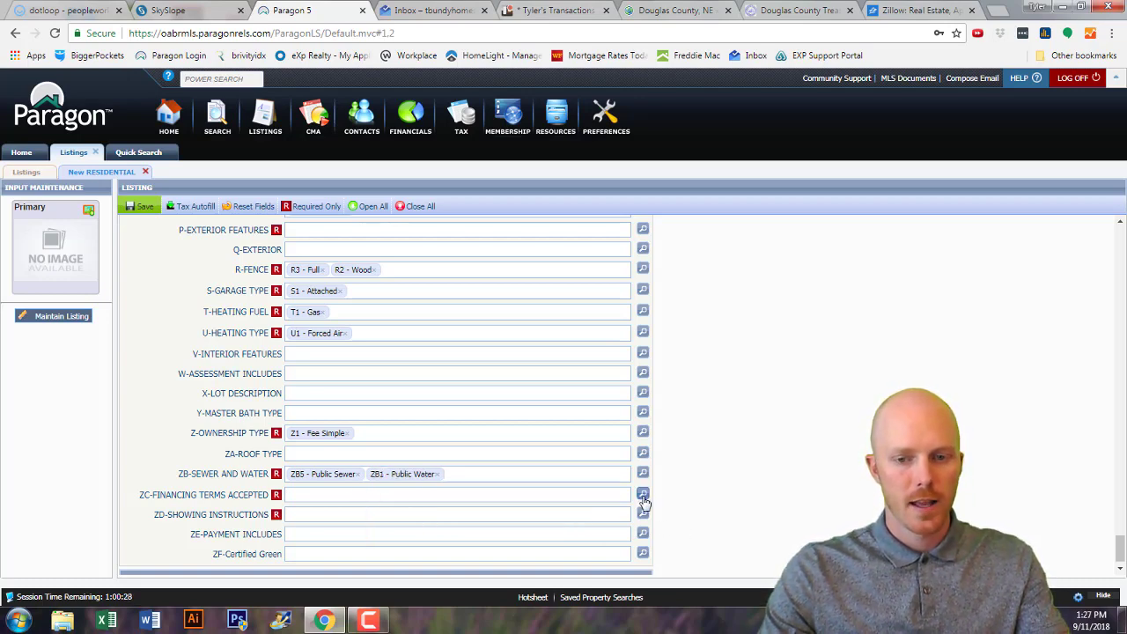
pyautogui.click(643, 495)
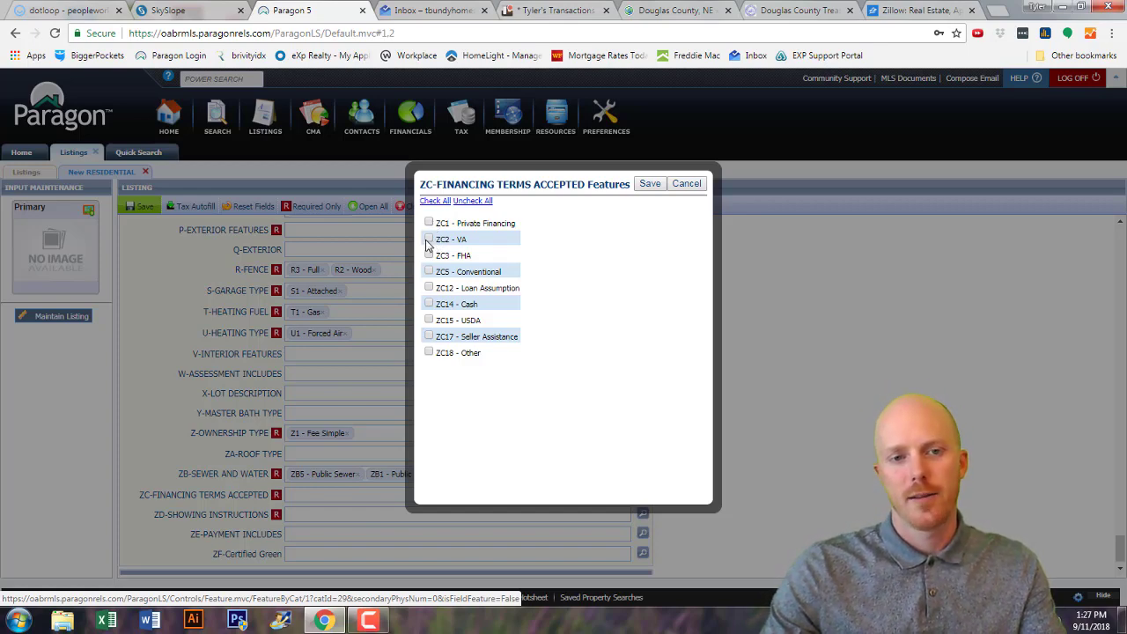
# Step: Accept VA, FHA, Conventional and Cash financing terms
pyautogui.click(429, 240)
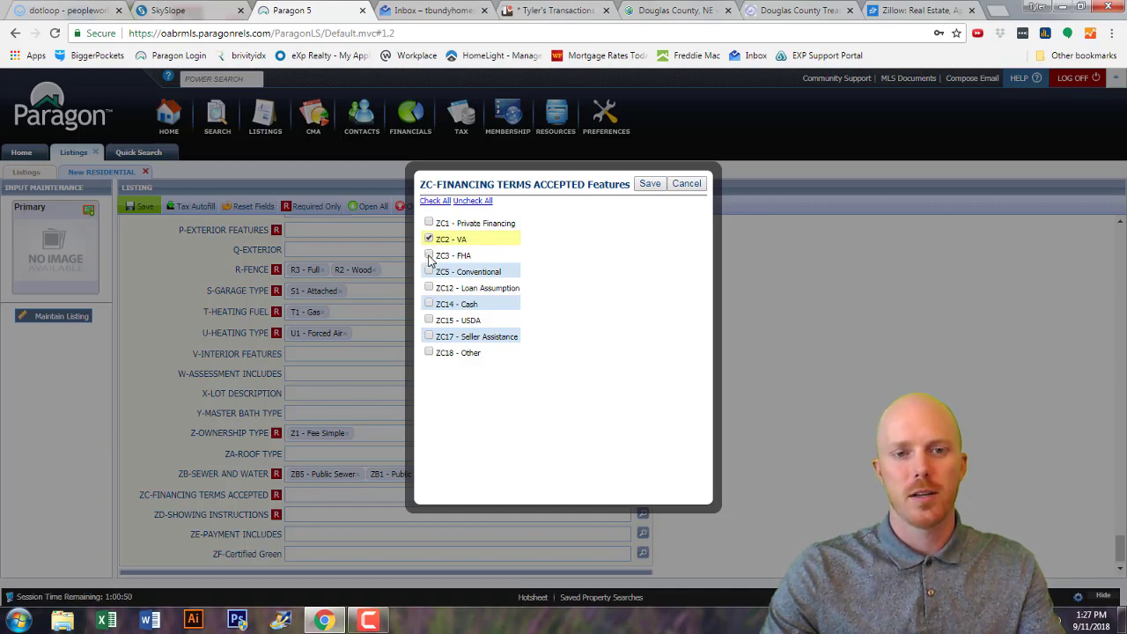
pyautogui.click(429, 256)
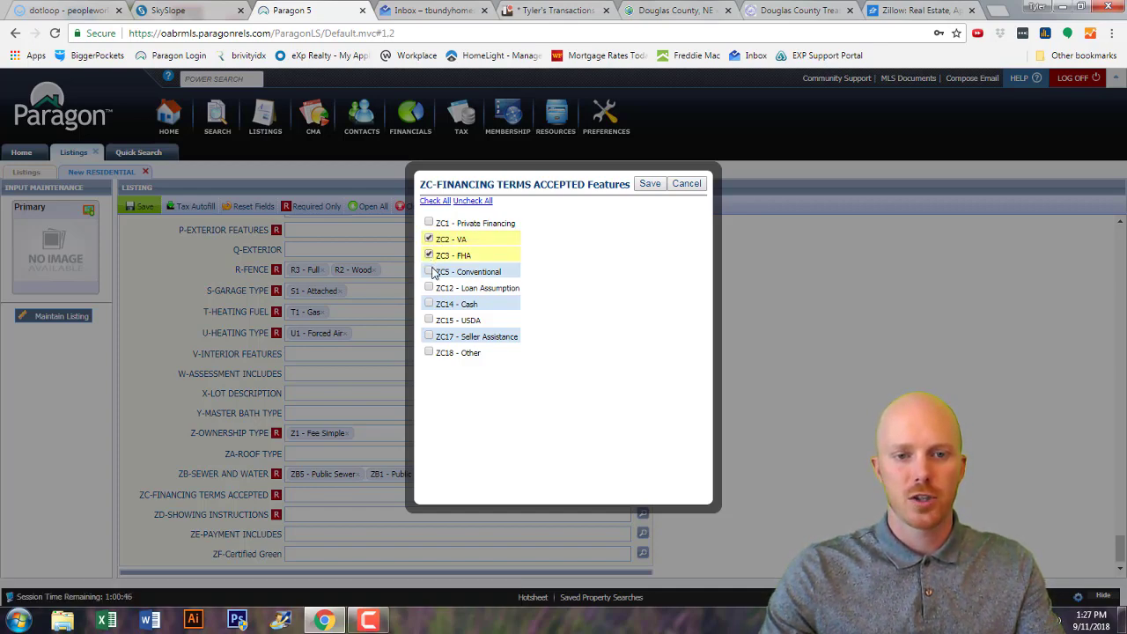
pyautogui.click(429, 271)
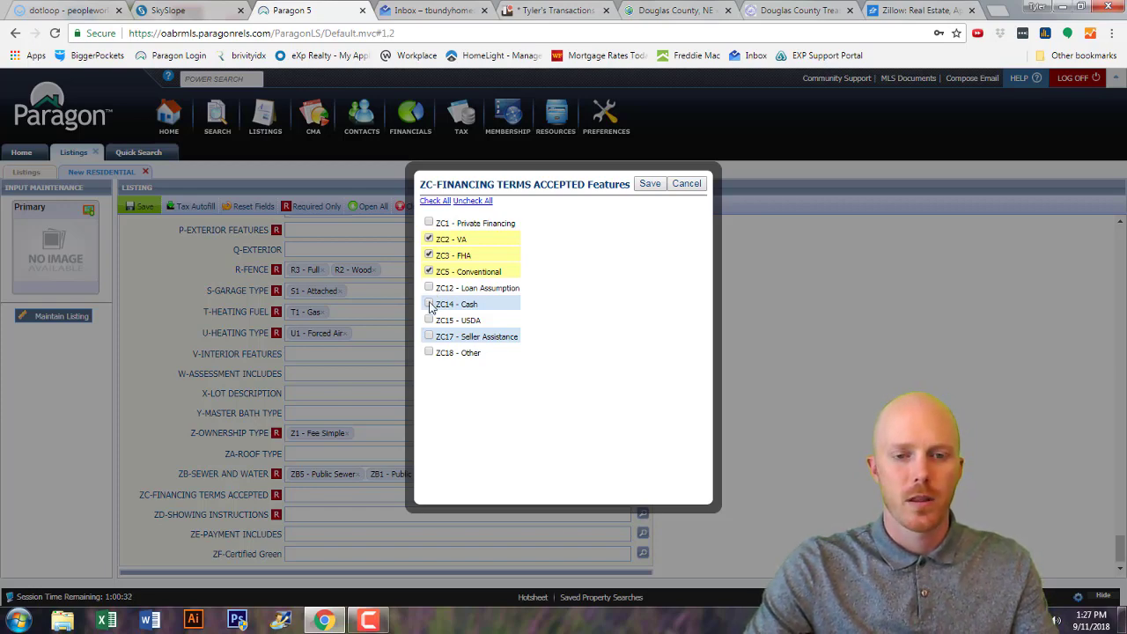
pyautogui.click(430, 305)
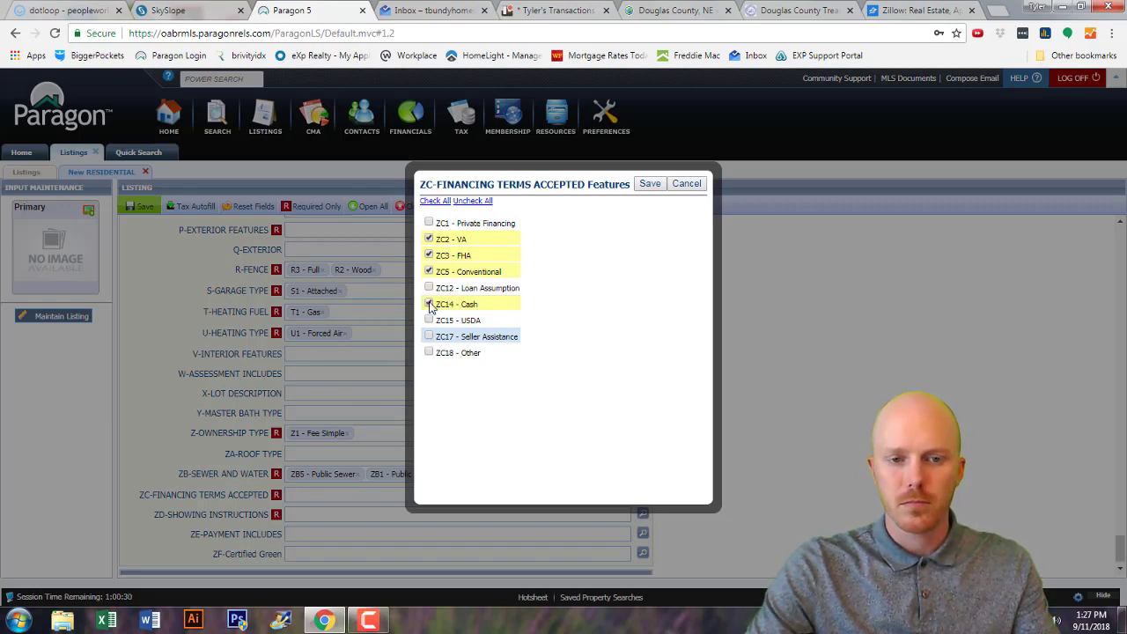
pyautogui.click(648, 186)
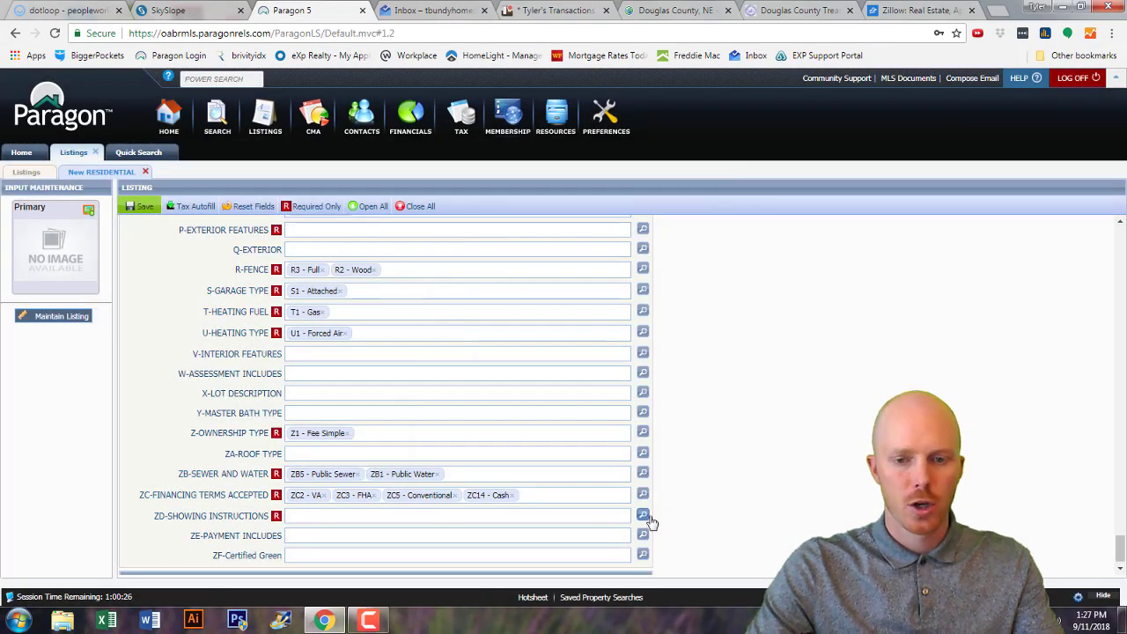
# Step: Set showing instructions to Call Showing Service
pyautogui.click(643, 517)
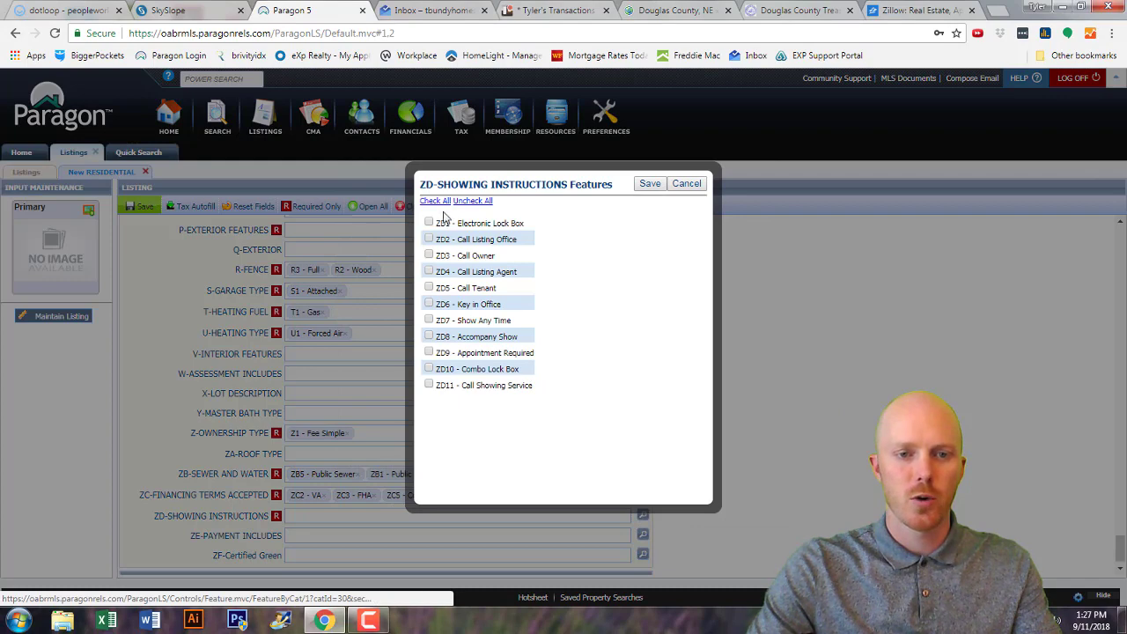
pyautogui.click(430, 385)
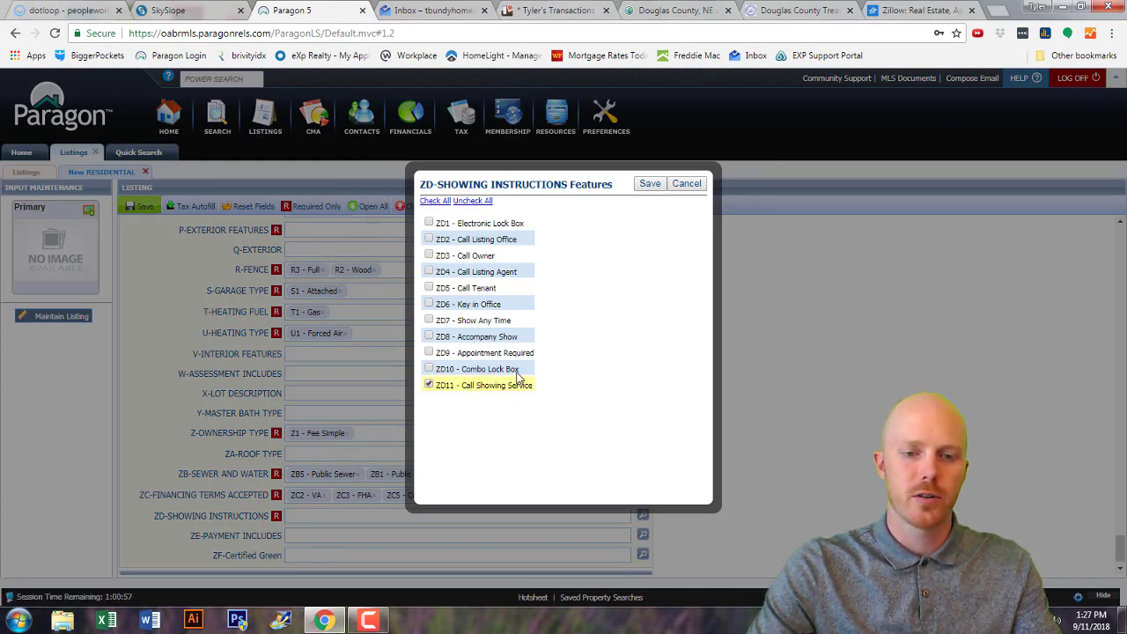
pyautogui.click(650, 184)
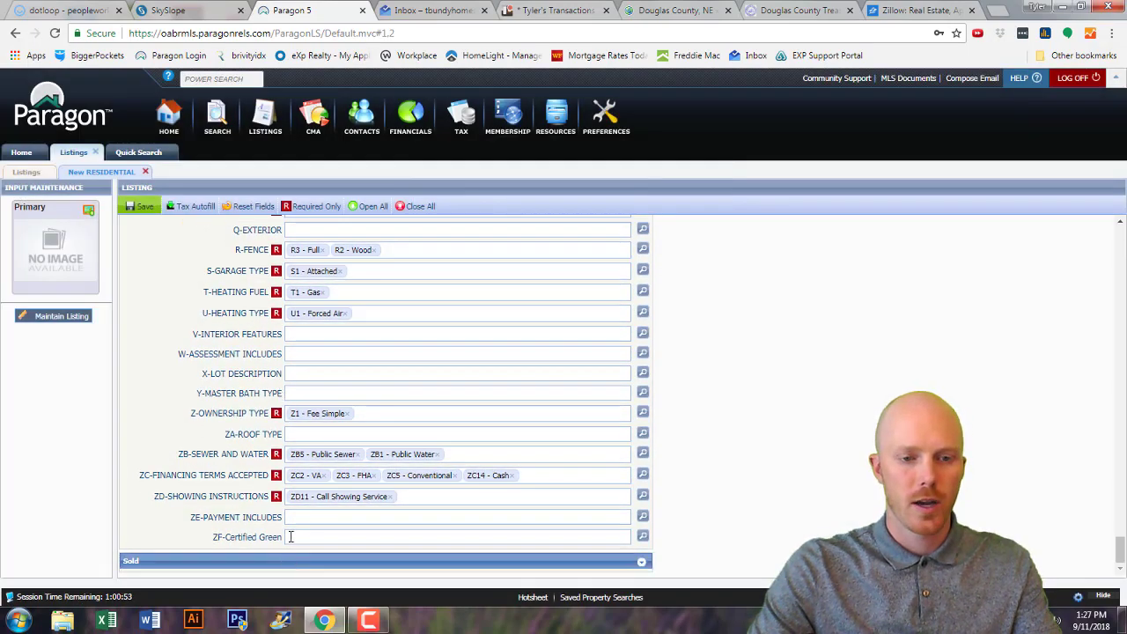
pyautogui.scroll(1, 233, 442)
pyautogui.scroll(3, 233, 442)
pyautogui.scroll(-4, 308, 545)
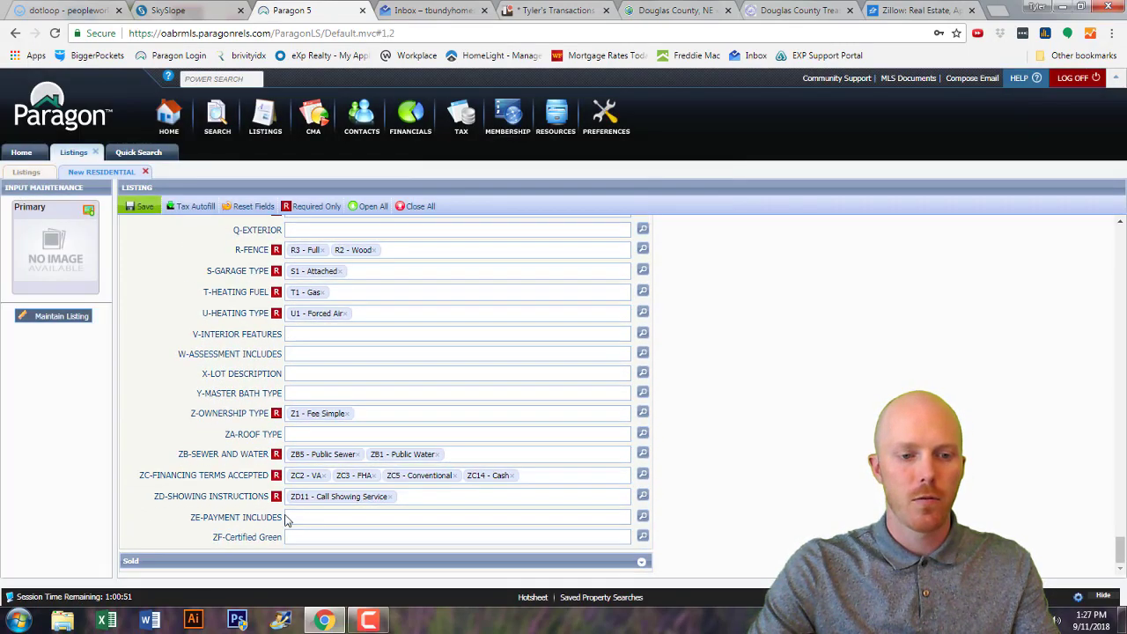
# Step: Save the listing via Save As Partial Listing and finish to reach Partial Listings
pyautogui.click(324, 558)
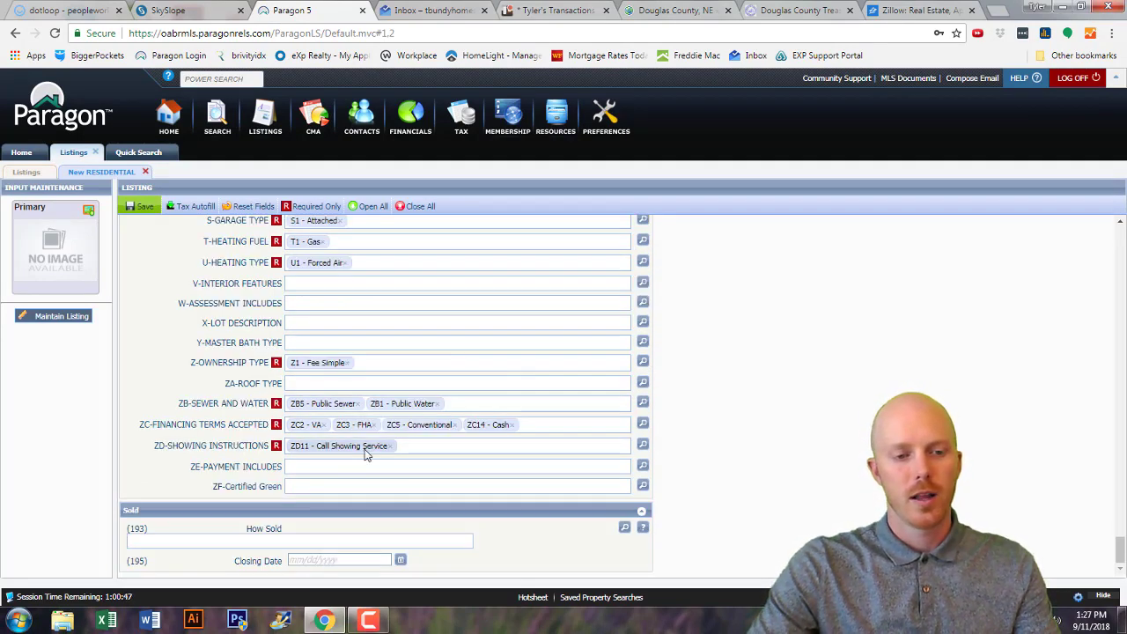
pyautogui.scroll(15, 528, 535)
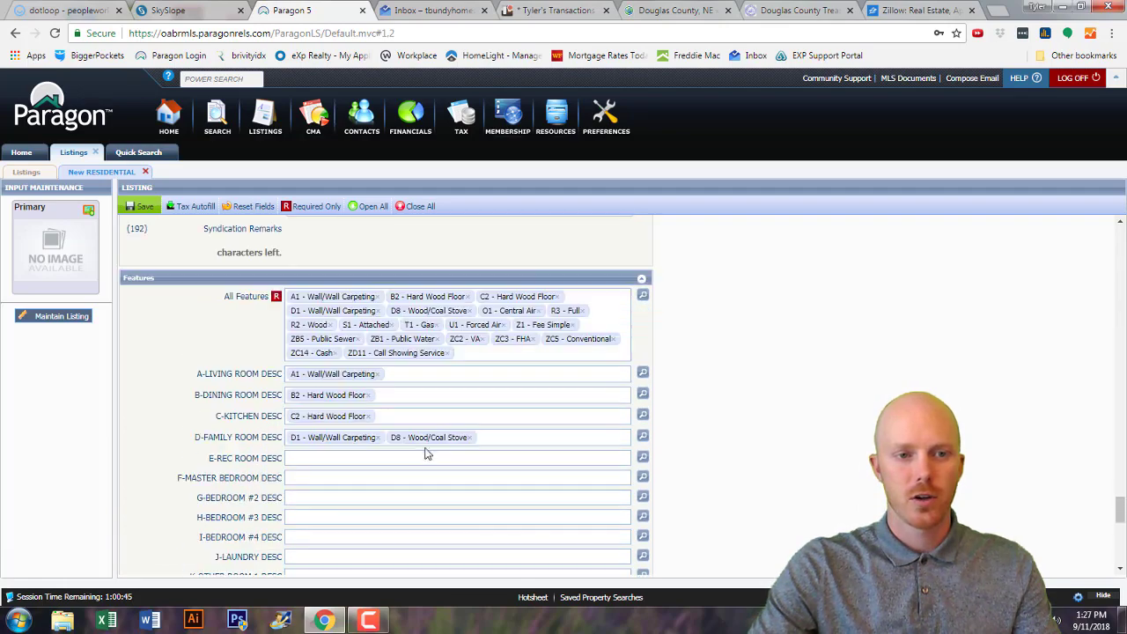
pyautogui.moveTo(148, 208)
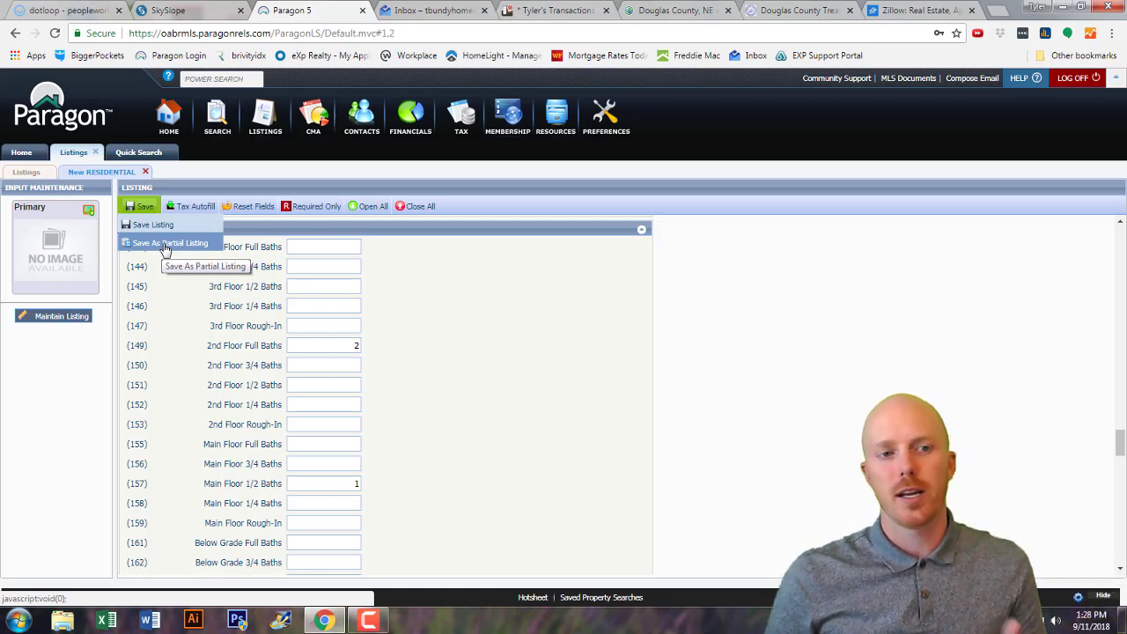
pyautogui.click(164, 247)
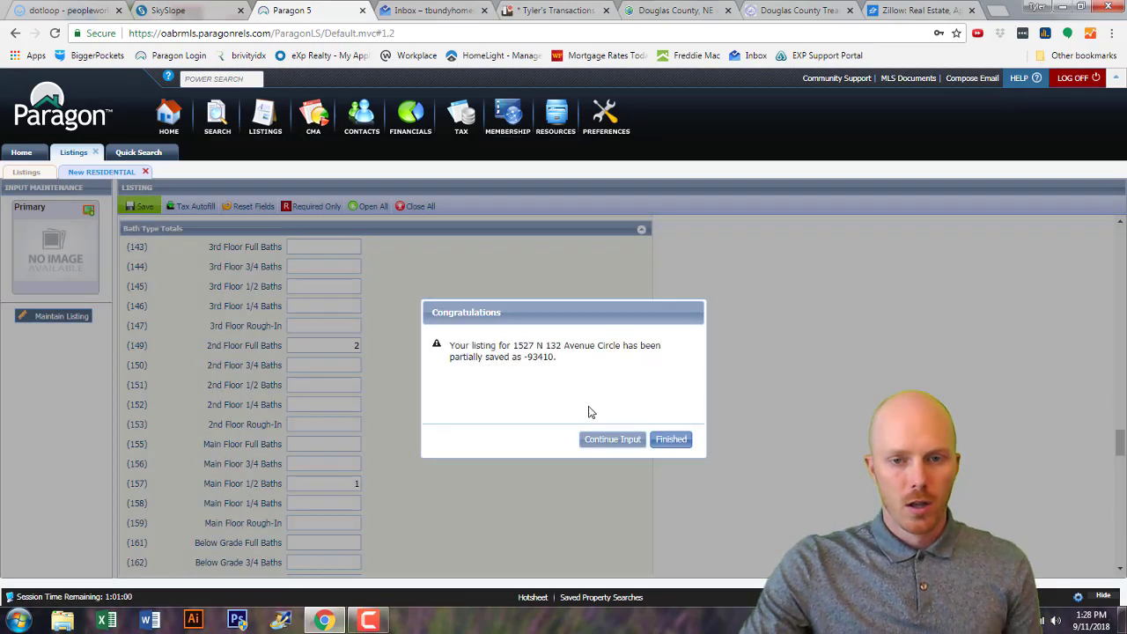
pyautogui.click(672, 440)
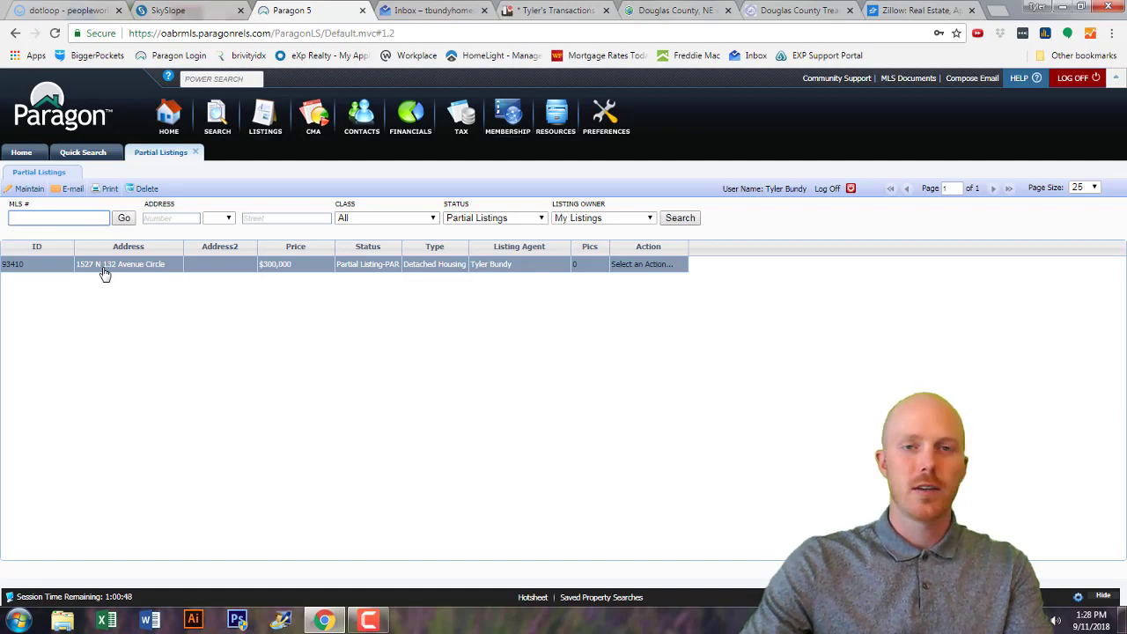
# Step: Open Picture Administration for partial listing 93410 from its action menu
pyautogui.click(639, 267)
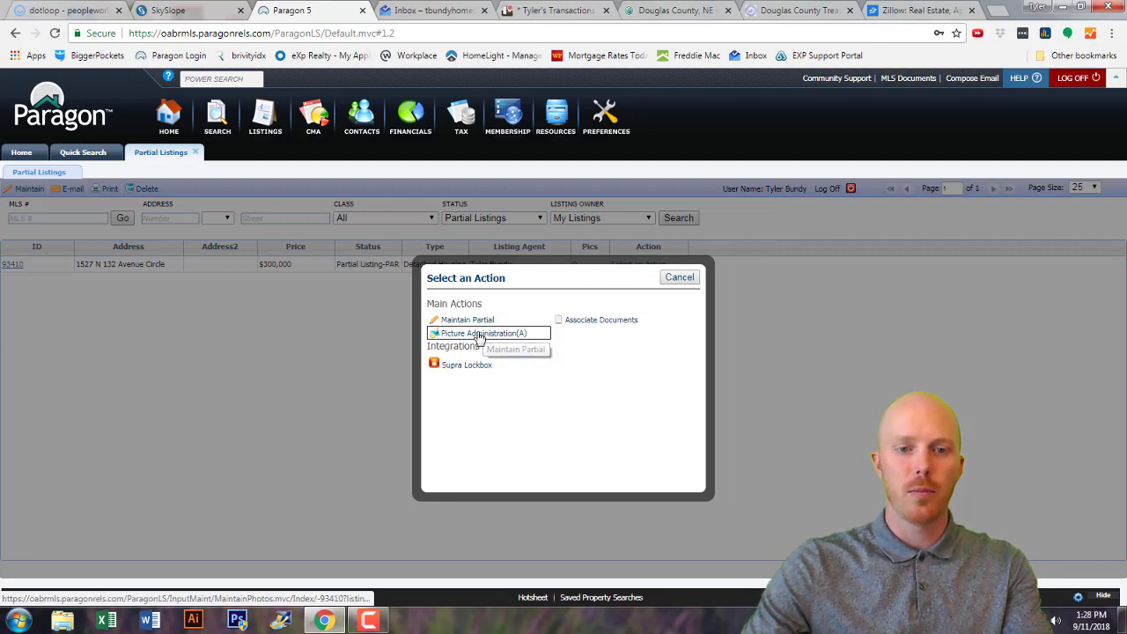
pyautogui.click(478, 333)
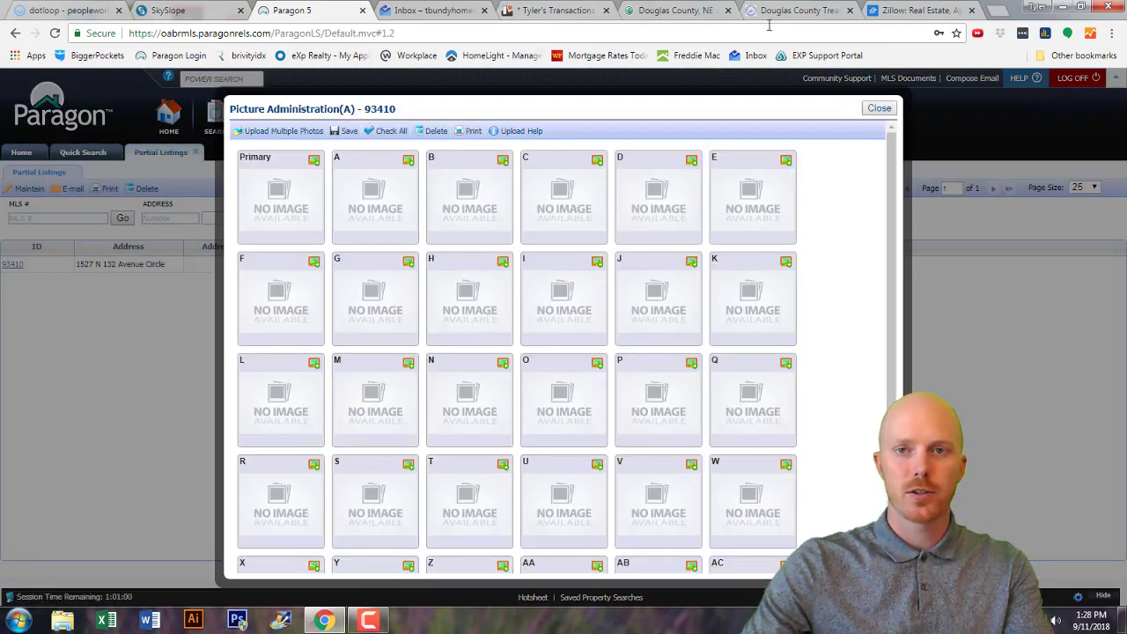
pyautogui.click(419, 11)
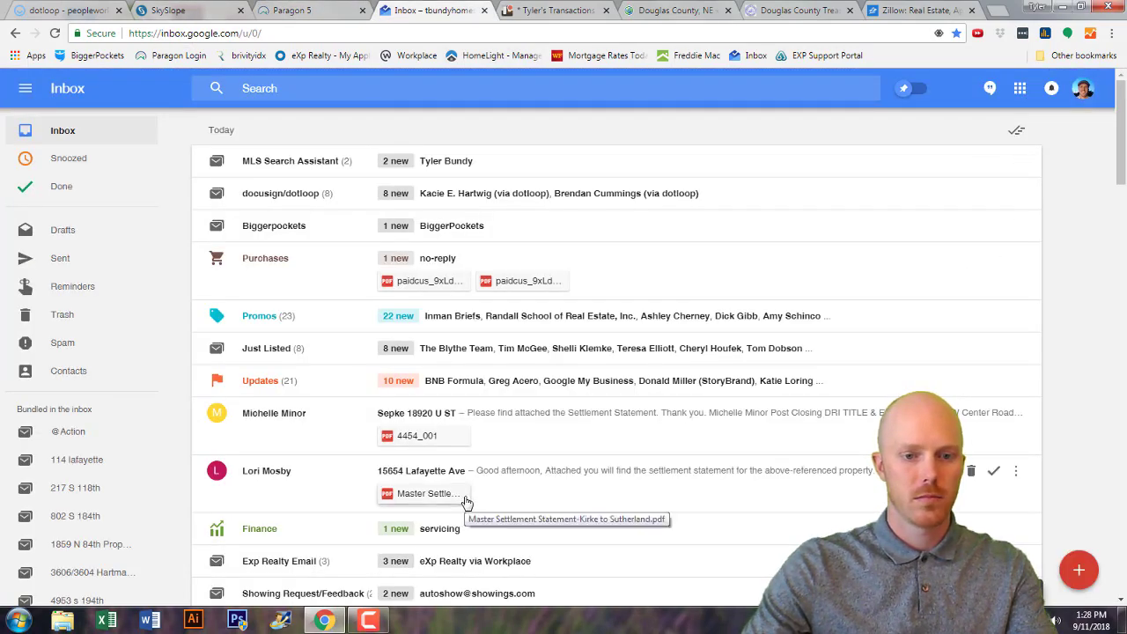
pyautogui.scroll(-2, 458, 500)
pyautogui.scroll(2, 458, 501)
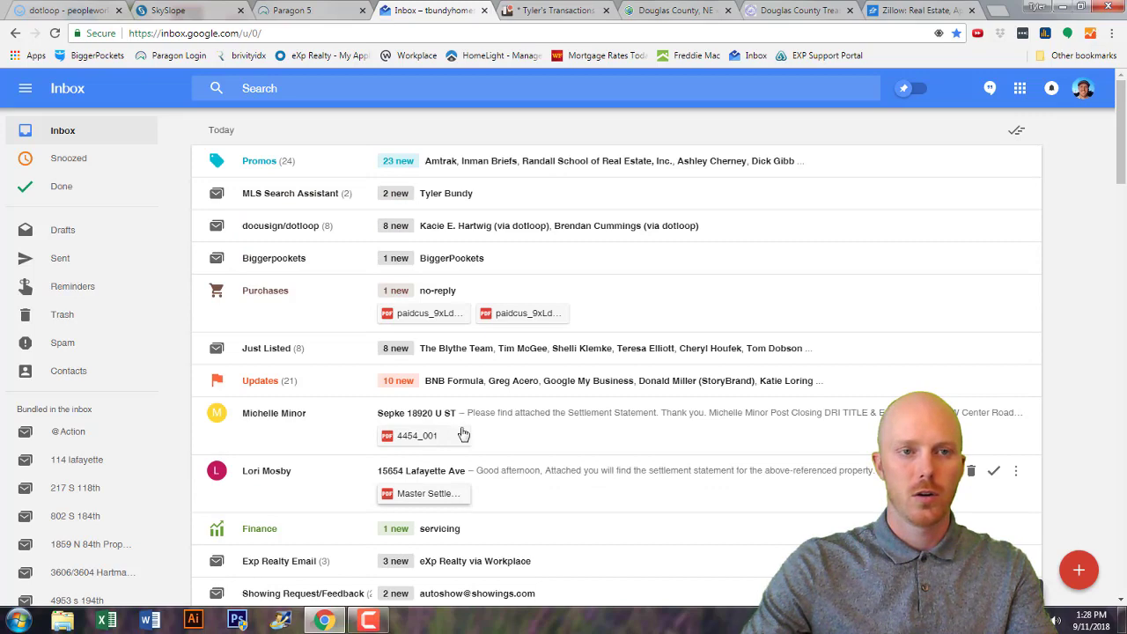
pyautogui.click(293, 11)
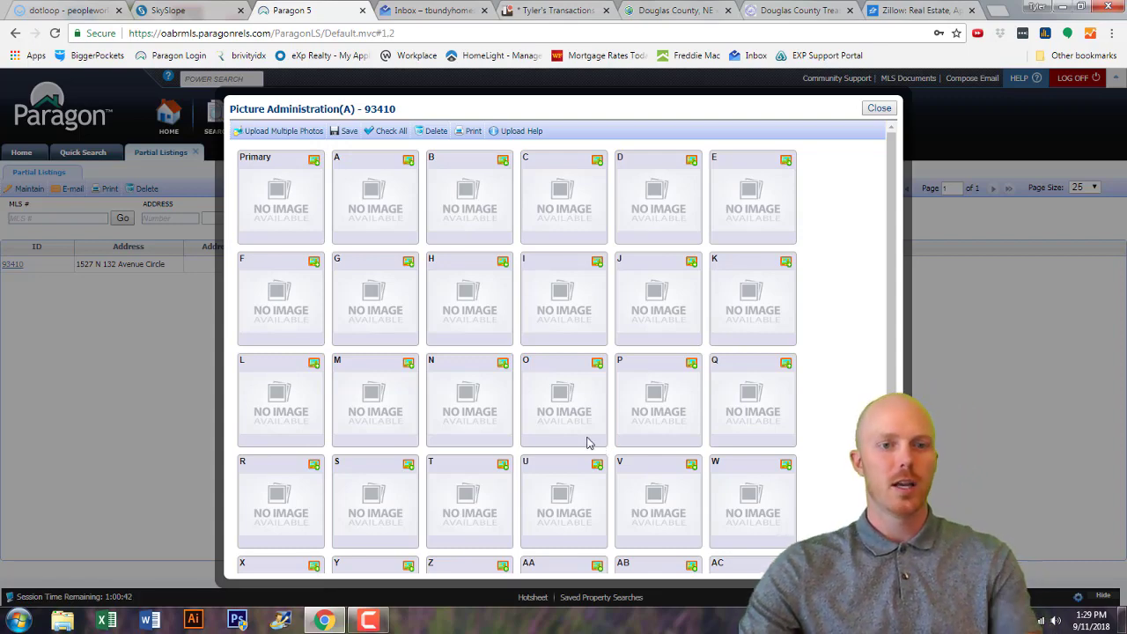
# Step: Close the Picture Administration window for listing 93410
pyautogui.moveTo(375, 307)
pyautogui.mouseDown()
pyautogui.moveTo(410, 287)
pyautogui.moveTo(453, 200)
pyautogui.moveTo(367, 282)
pyautogui.moveTo(383, 309)
pyautogui.mouseUp()
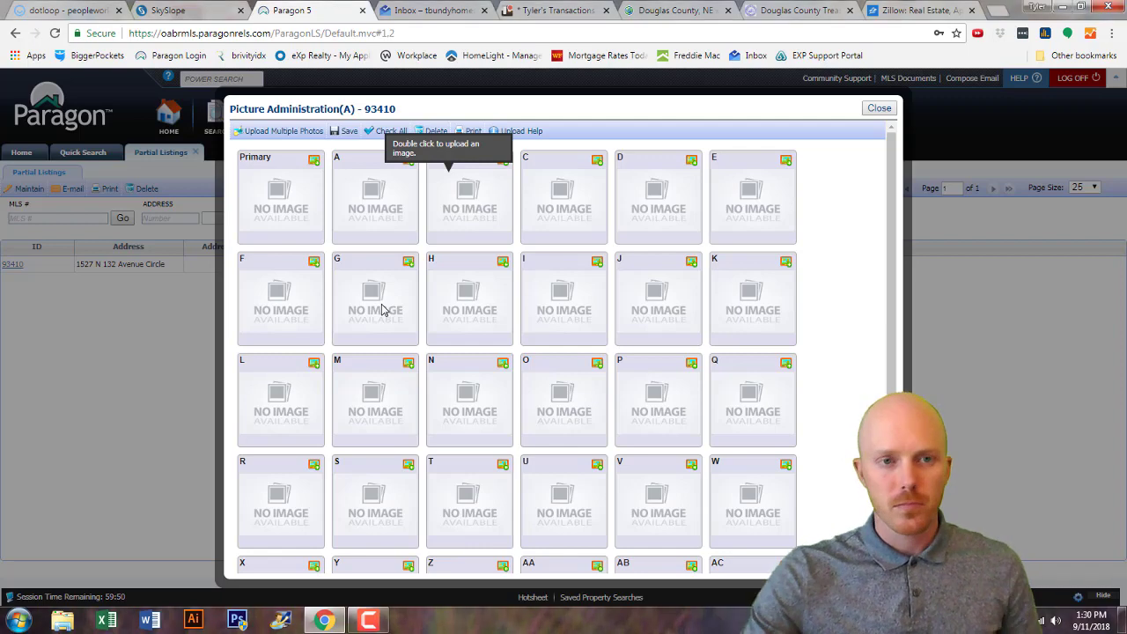
pyautogui.click(878, 108)
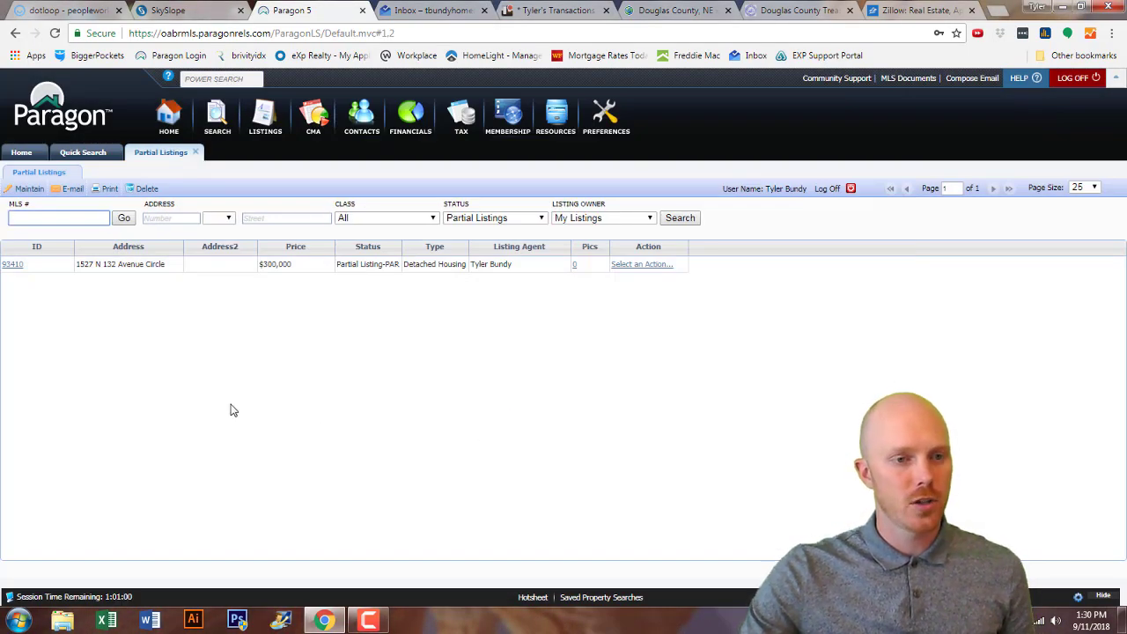